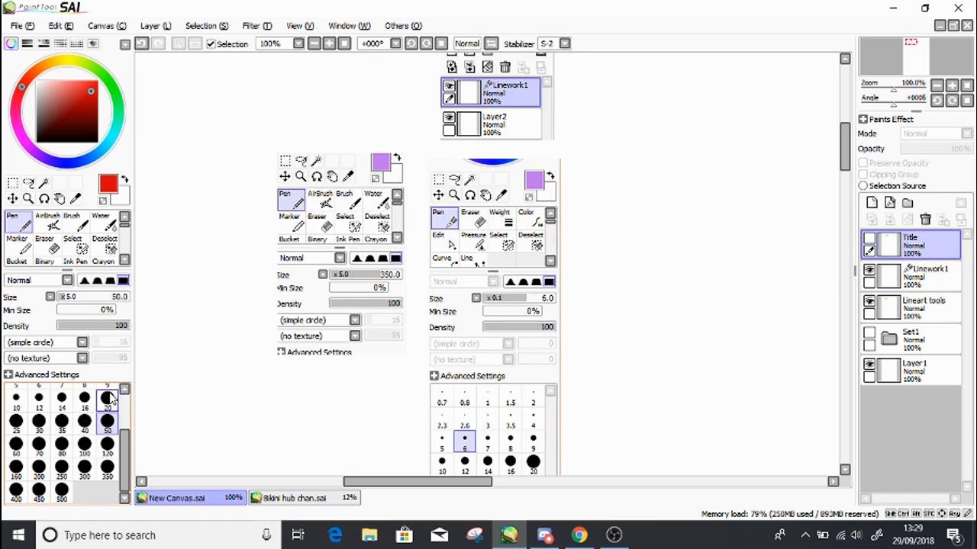
On the Lineart tools layer, circle the new-layer and new-linework-layer icons, the Linework1 pen mark and the Layer2 name in red with a size 10 pen
click(16, 398)
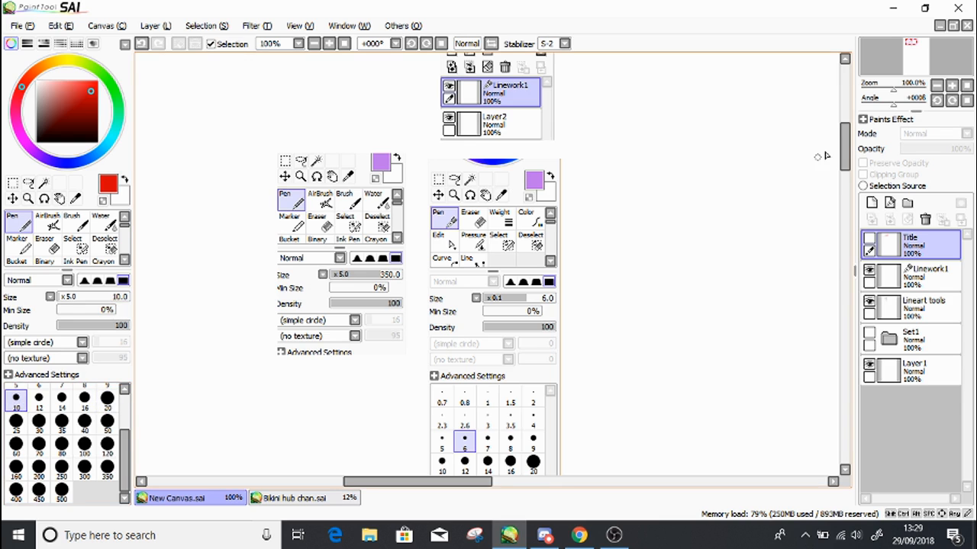
scroll(566, 112, up, 2)
double_click(329, 44)
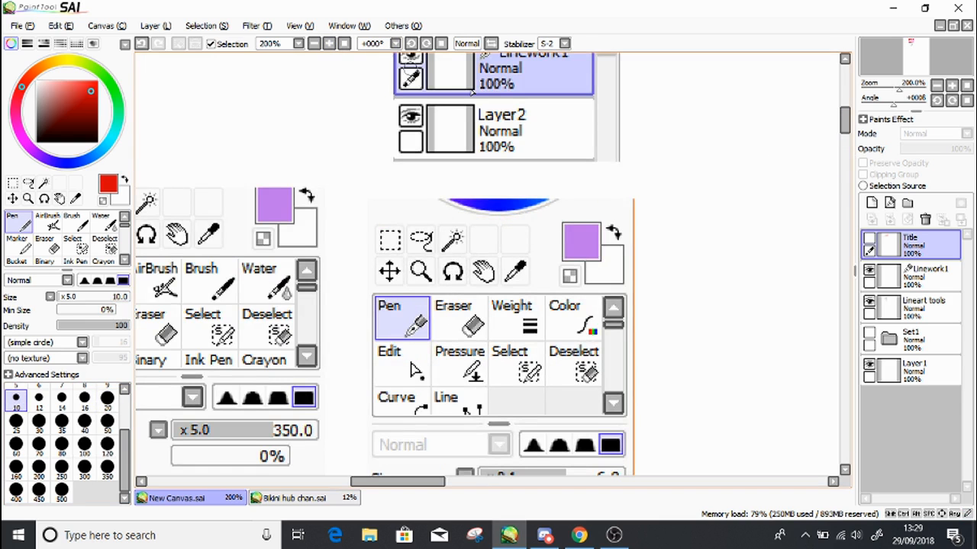
drag(843, 122, 842, 112)
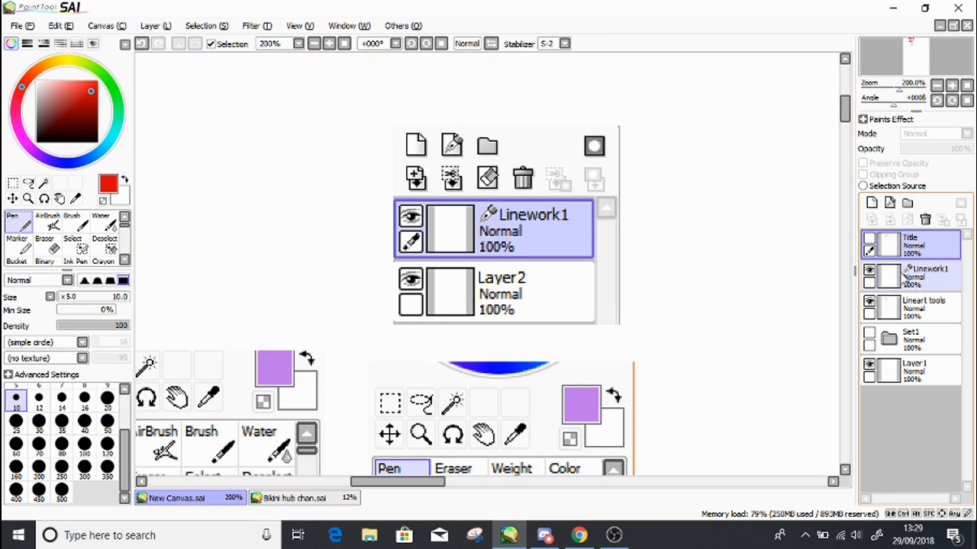
click(919, 305)
mouse_move(416, 122)
mouse_down()
mouse_move(434, 141)
mouse_move(399, 148)
mouse_move(441, 130)
mouse_up()
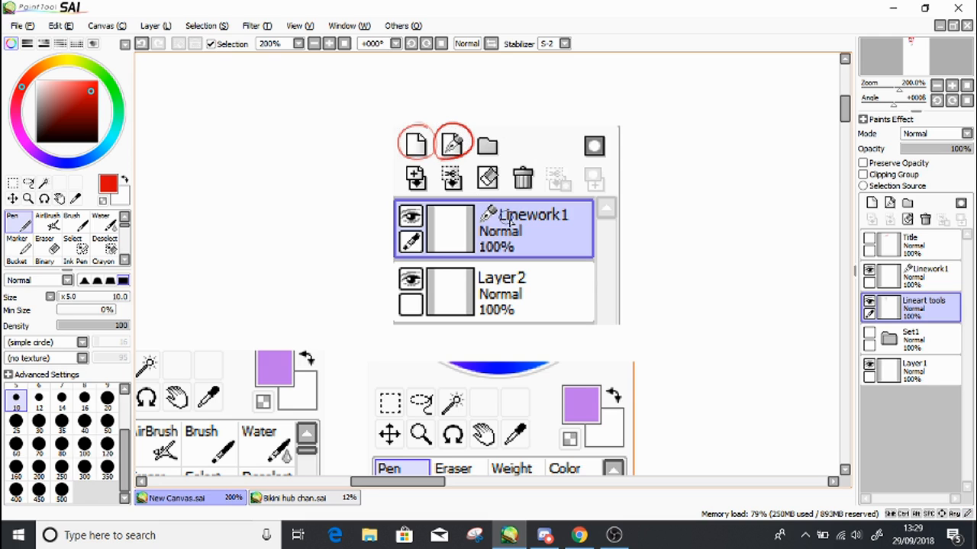
drag(497, 199, 482, 208)
drag(479, 272, 473, 279)
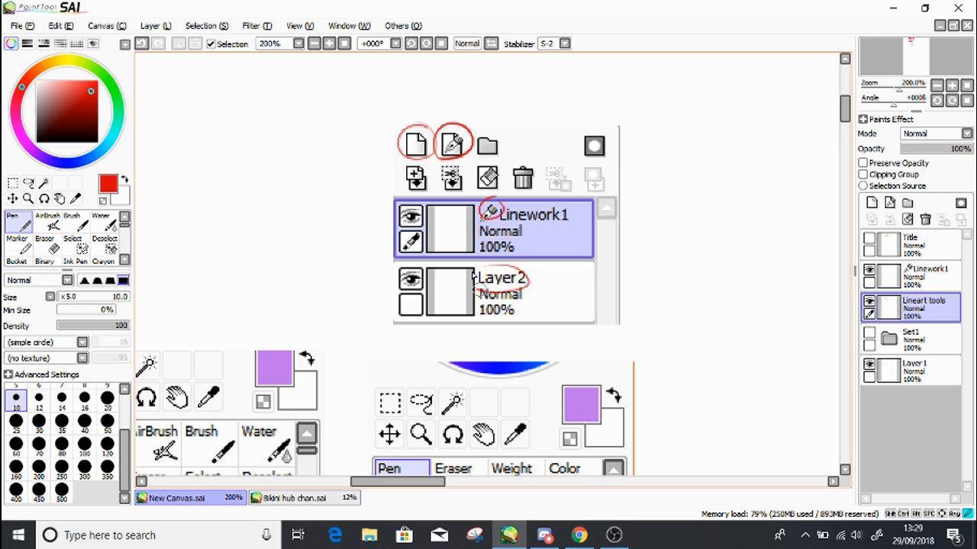
Show the Set1 folder and expand it to display the Hub chan sketch beside the tool screenshots
drag(845, 111, 845, 142)
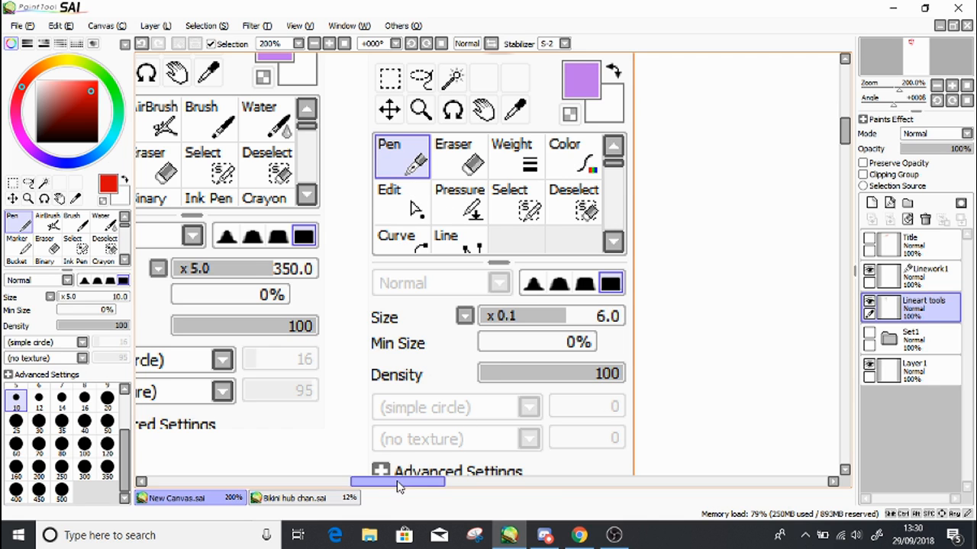
drag(399, 481, 367, 481)
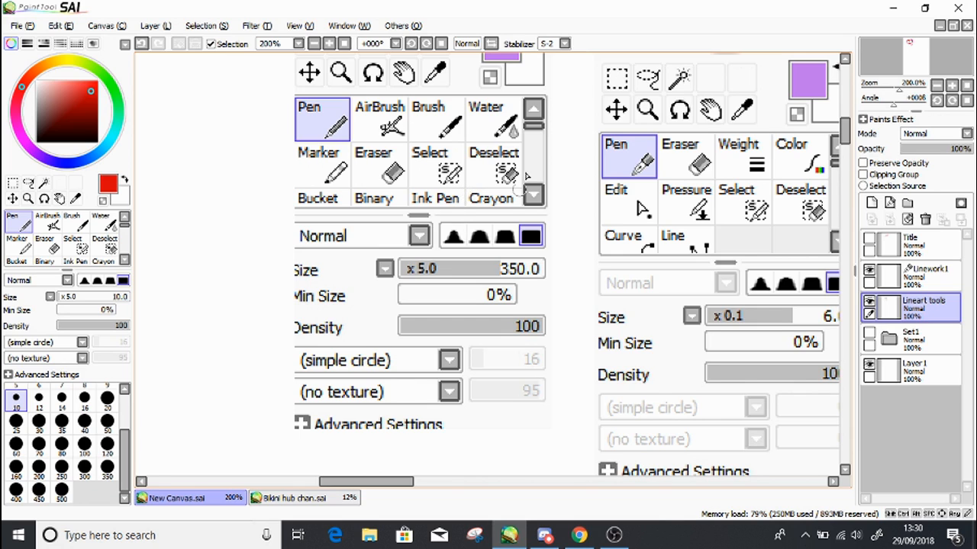
drag(910, 67, 915, 62)
click(328, 44)
click(327, 44)
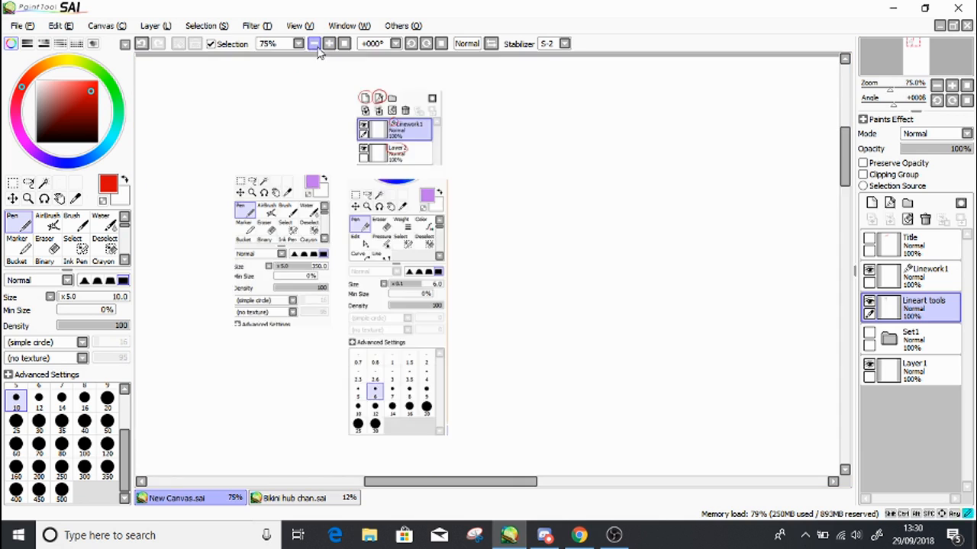
drag(899, 60, 903, 59)
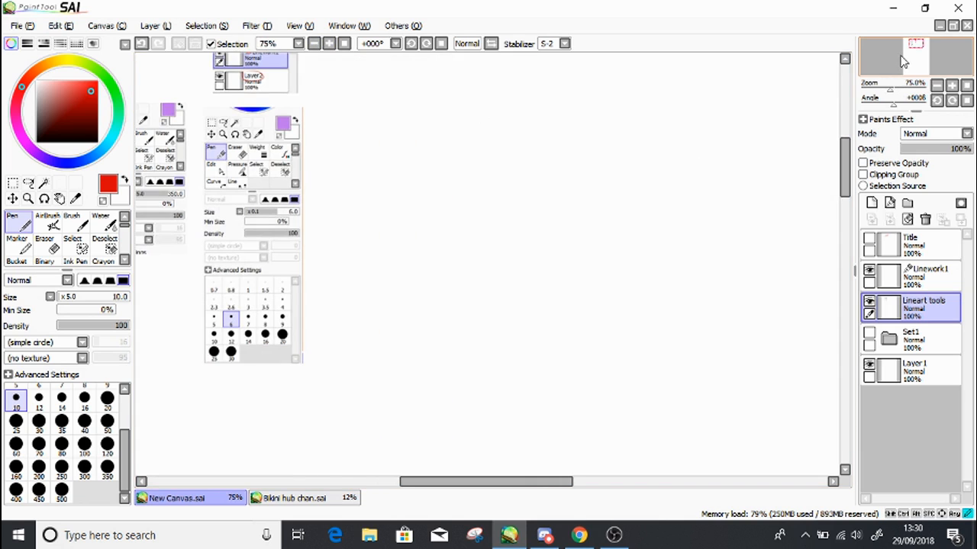
click(871, 335)
click(898, 343)
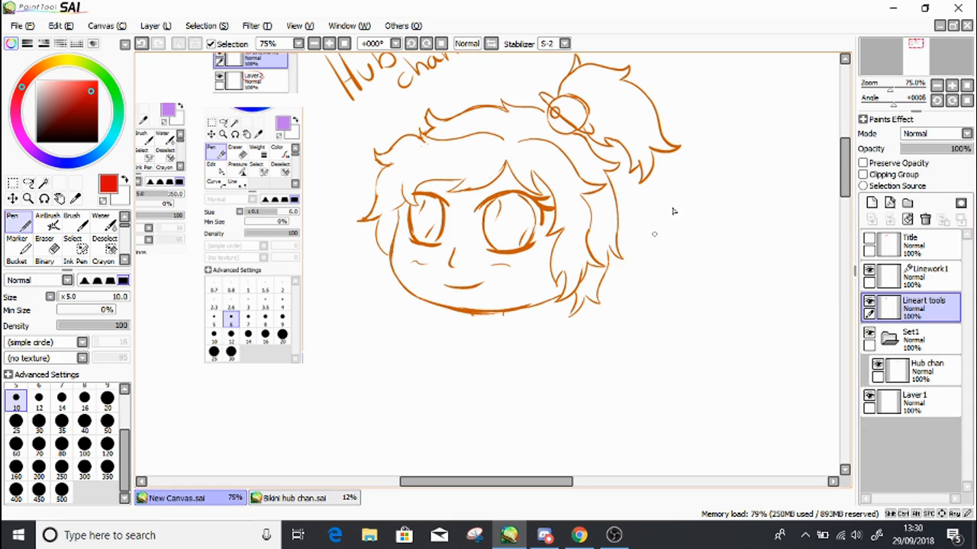
drag(846, 168, 845, 157)
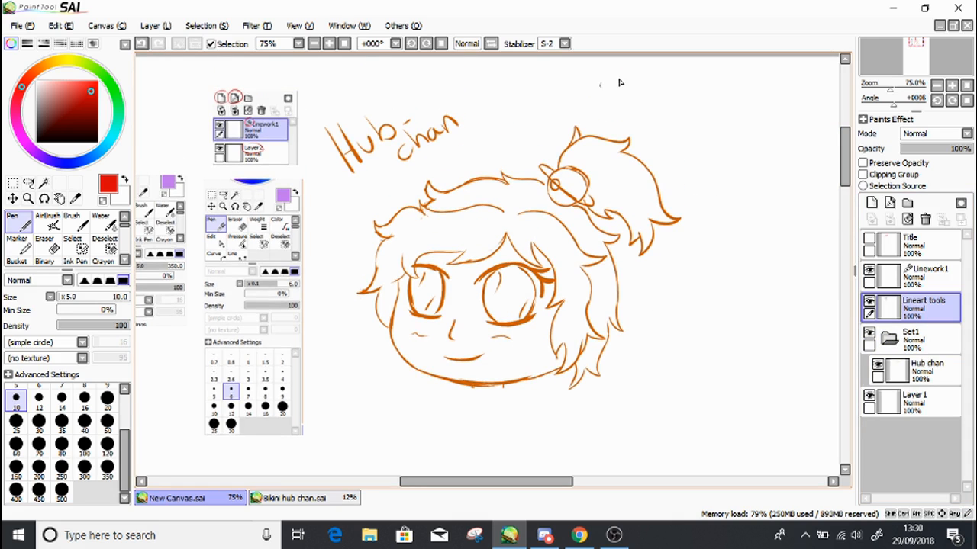
Move the Linework1 layer into the Set1 folder above Hub chan, and lower the Hub chan layer's opacity to 48%
drag(943, 277, 934, 347)
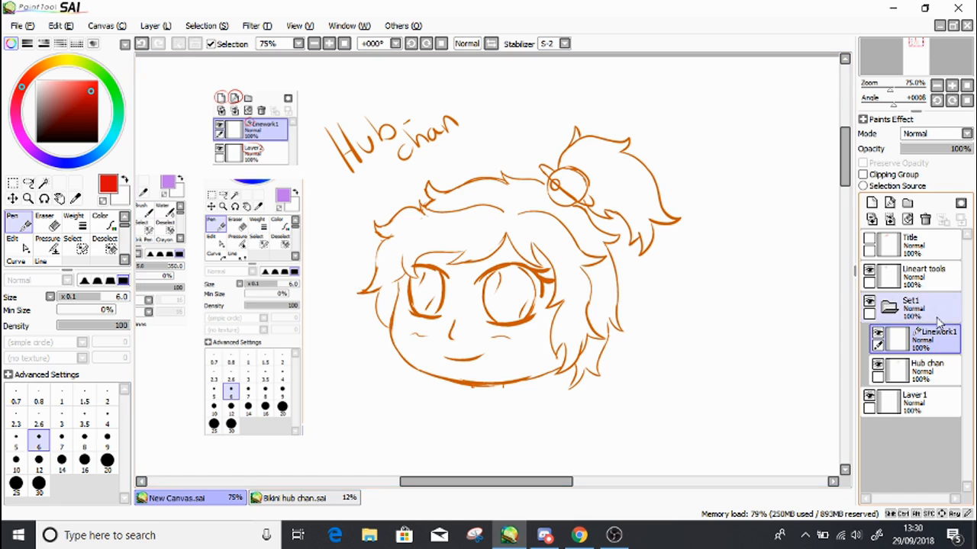
click(927, 370)
click(941, 151)
Make Linework1 the active layer and set the drawing colour to black
click(925, 340)
click(329, 43)
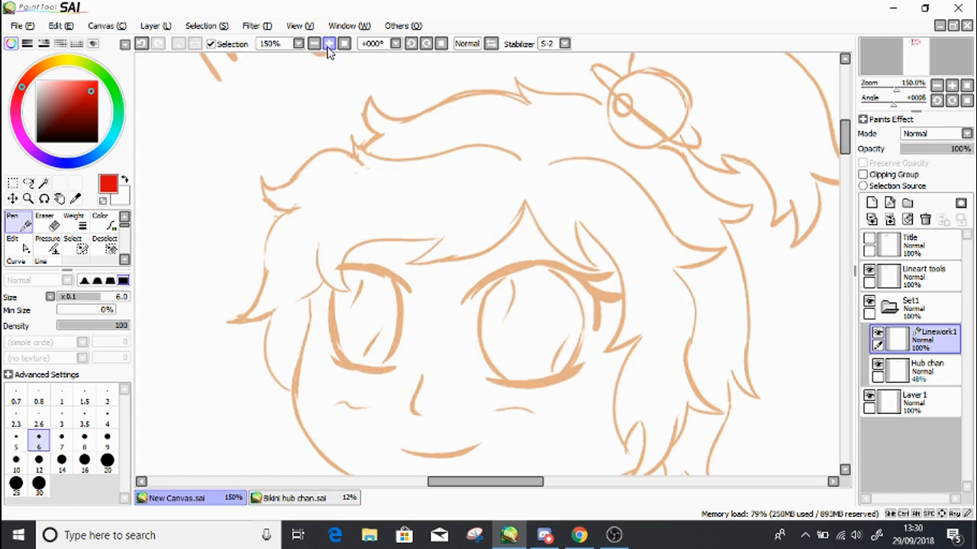
drag(99, 135, 126, 164)
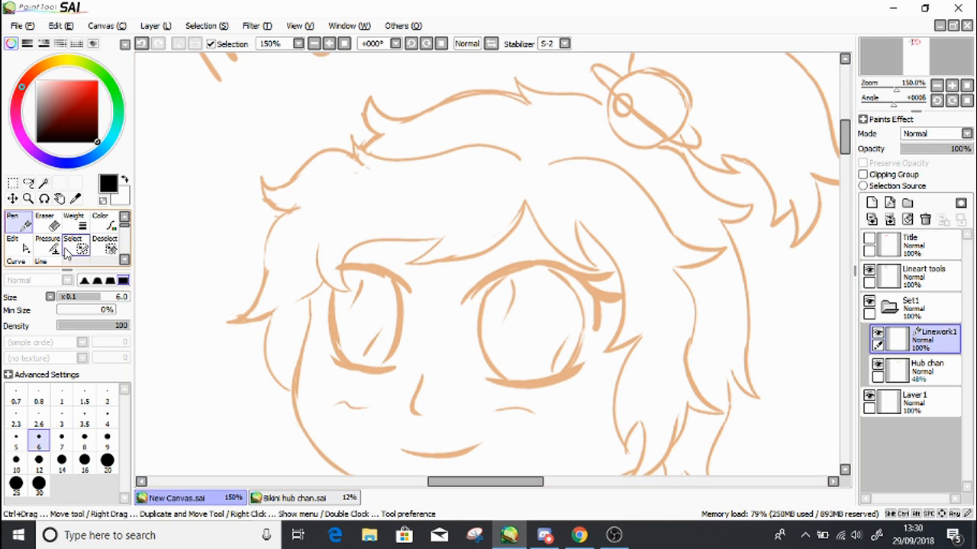
Try a chain of straight segments over the left side of the face with the Line tool at size 9, and undo them
click(41, 261)
click(106, 441)
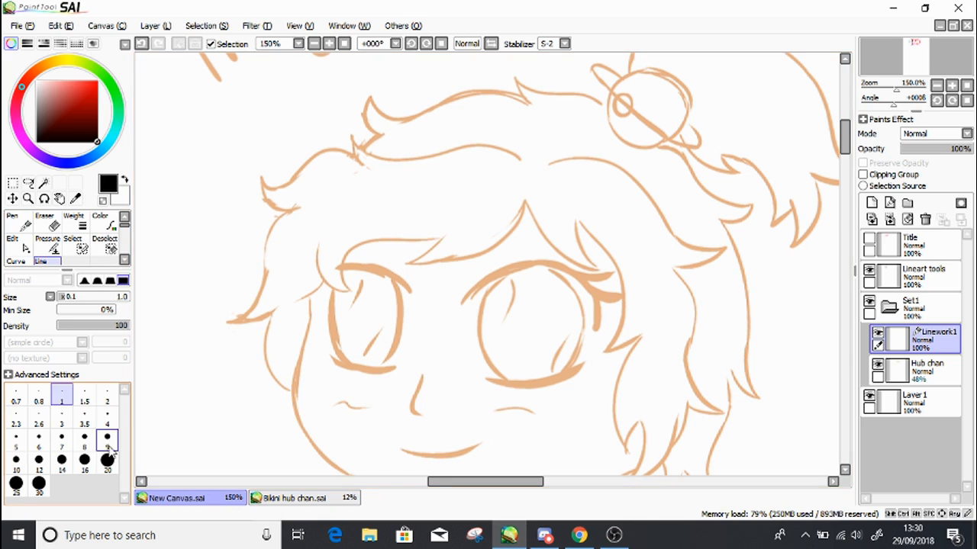
click(223, 287)
click(351, 160)
click(442, 264)
click(303, 352)
click(243, 181)
click(141, 44)
click(141, 43)
click(141, 44)
click(141, 43)
click(141, 44)
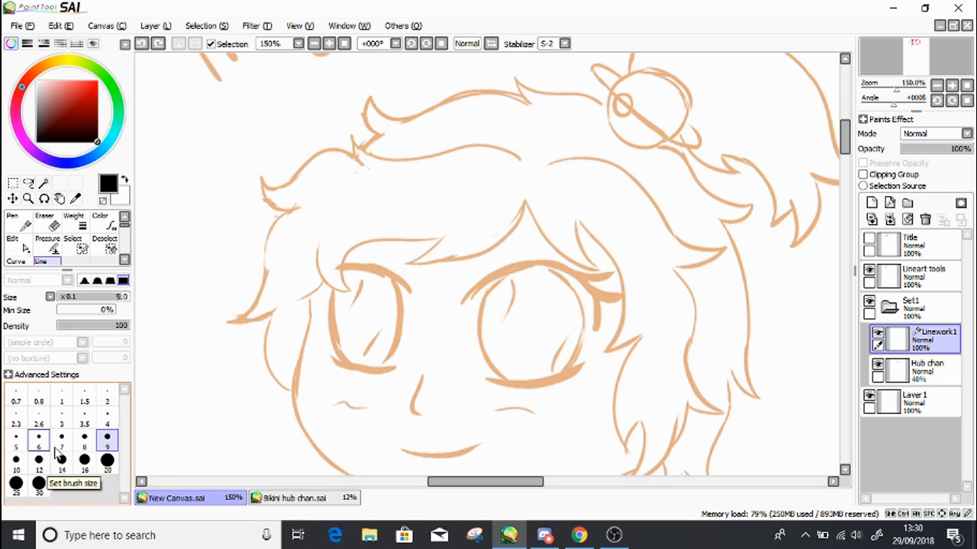
Try the Curve tool from the fringe peak at sizes 9 and 5, undo both strokes, and set its size to 3
click(24, 264)
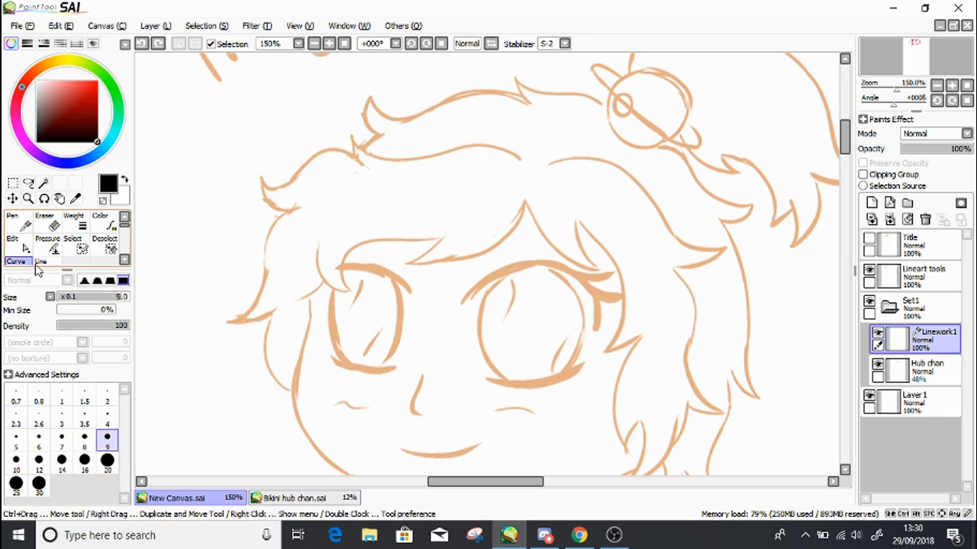
click(322, 45)
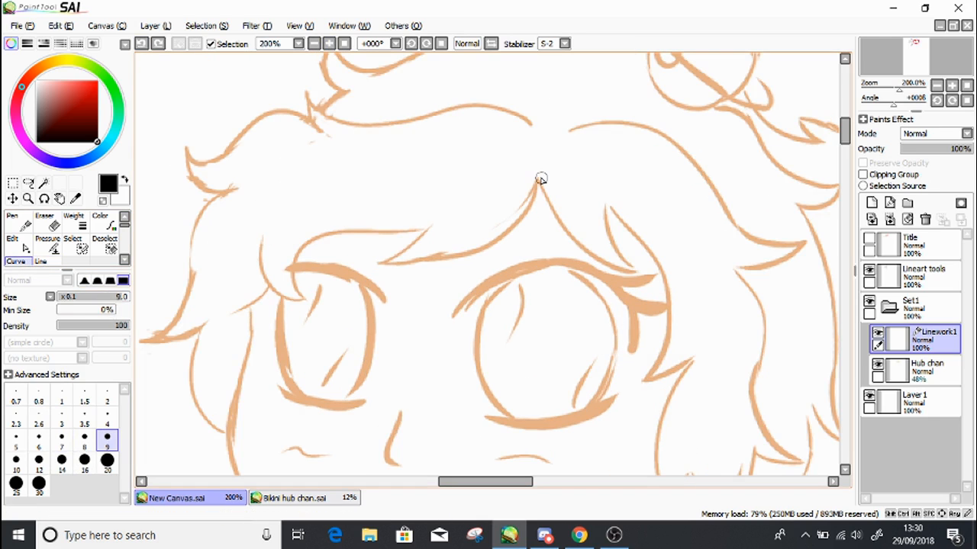
click(537, 178)
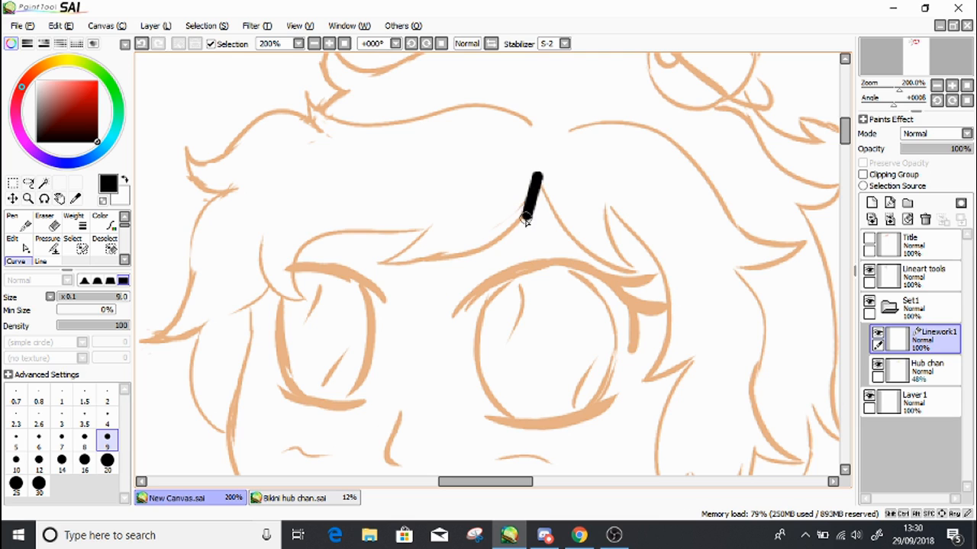
click(141, 45)
click(17, 437)
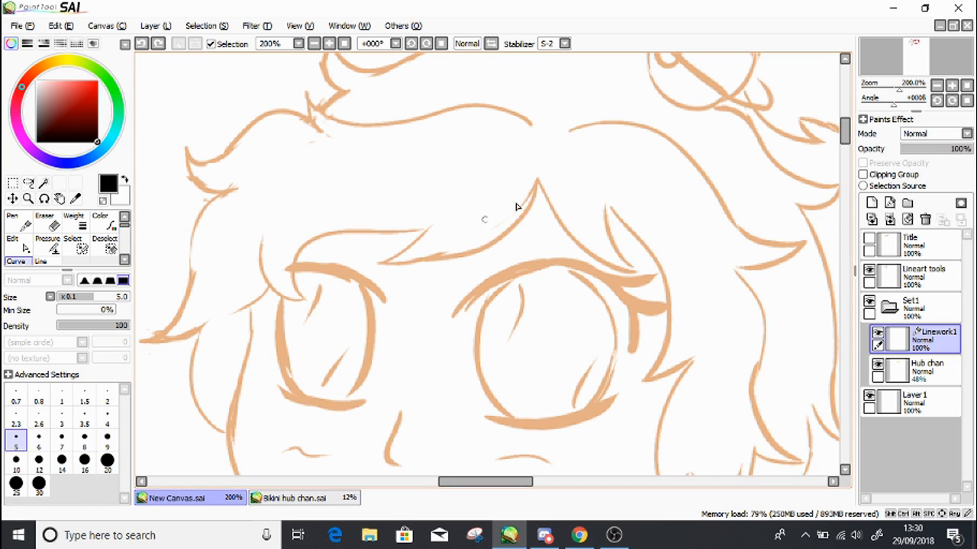
click(537, 181)
double_click(152, 310)
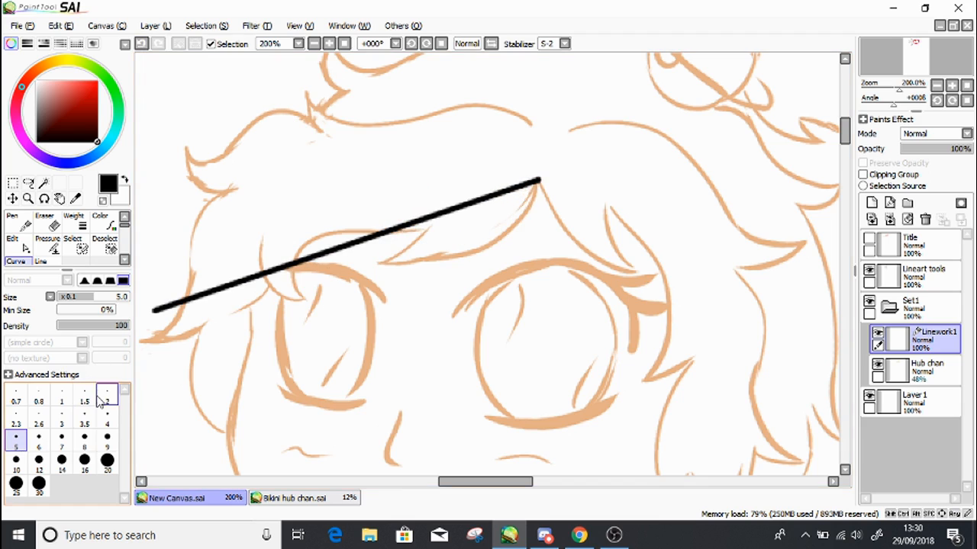
click(61, 421)
click(142, 45)
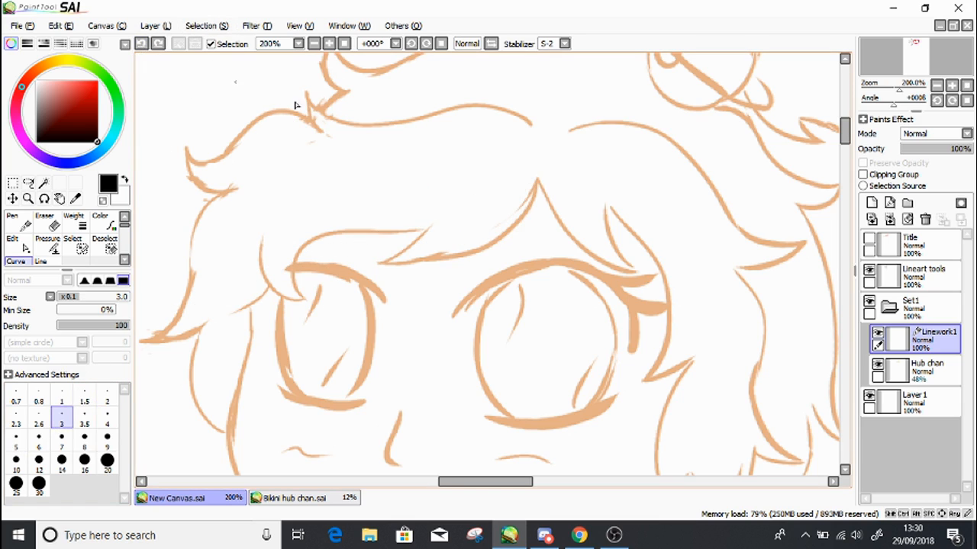
Trace the left fringe from its central peak to the small lock over the left eye with black curves, adding the short strand beside it
click(537, 182)
click(527, 221)
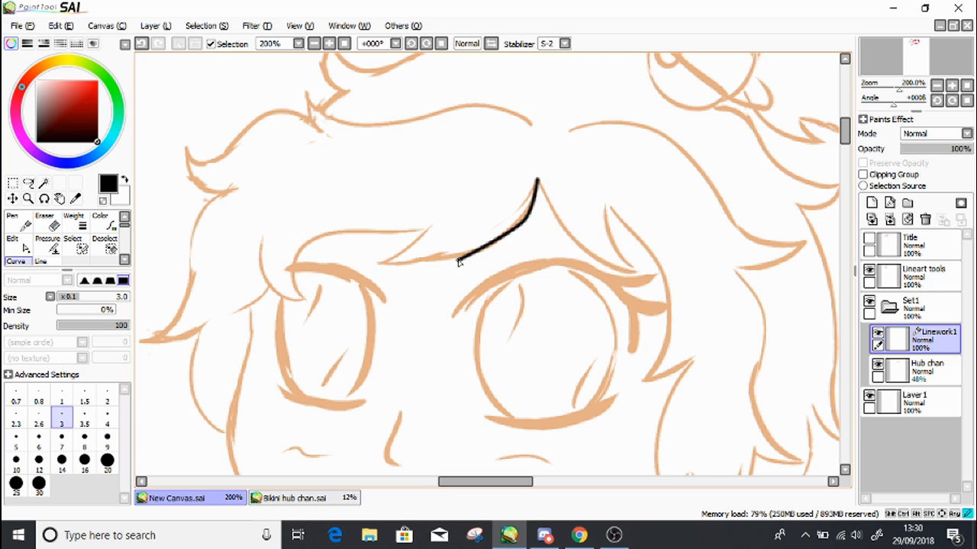
click(385, 260)
click(432, 228)
click(353, 233)
click(303, 245)
click(295, 266)
click(306, 296)
click(283, 294)
click(267, 272)
double_click(264, 242)
click(271, 284)
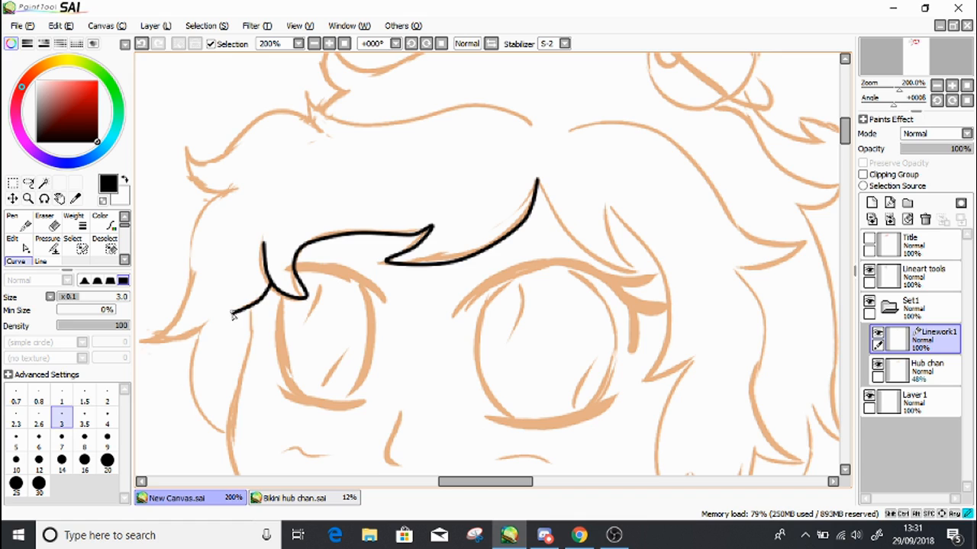
Trace the outer hair outline on the left, from the cheek up around both pointed tufts to the crown
click(226, 432)
click(189, 377)
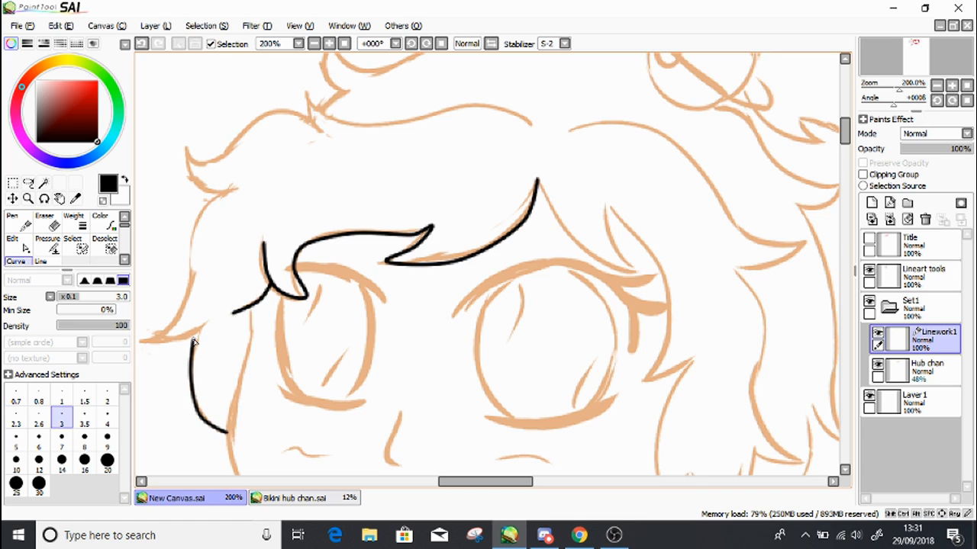
click(205, 328)
click(145, 343)
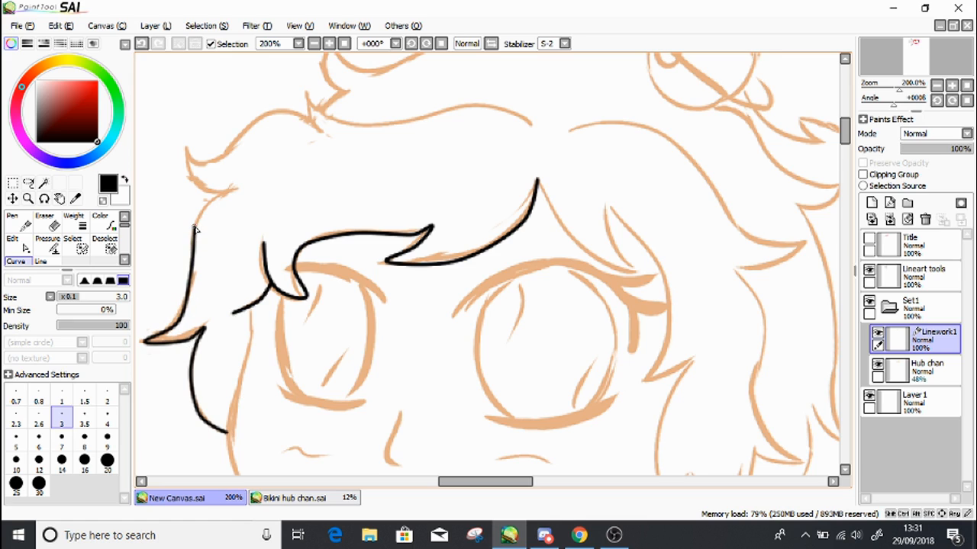
click(233, 194)
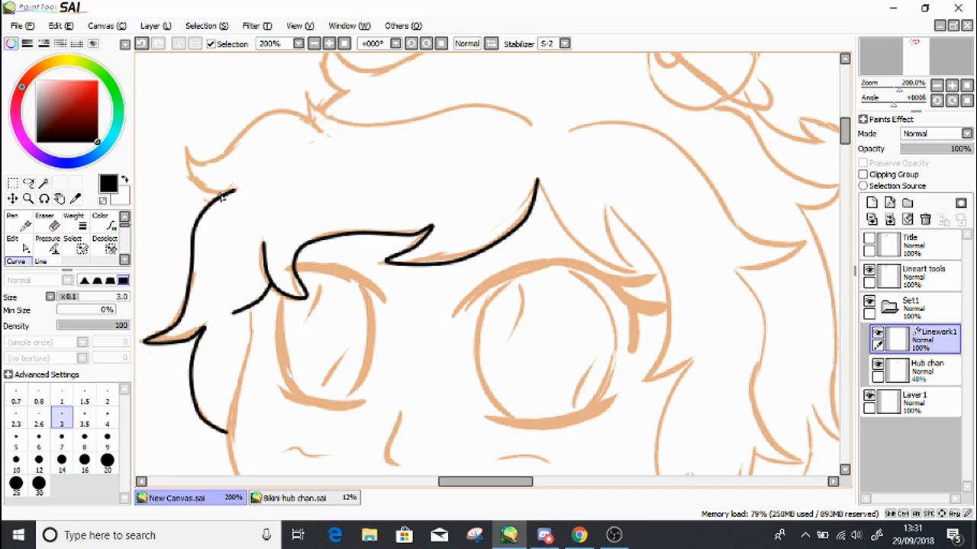
click(187, 152)
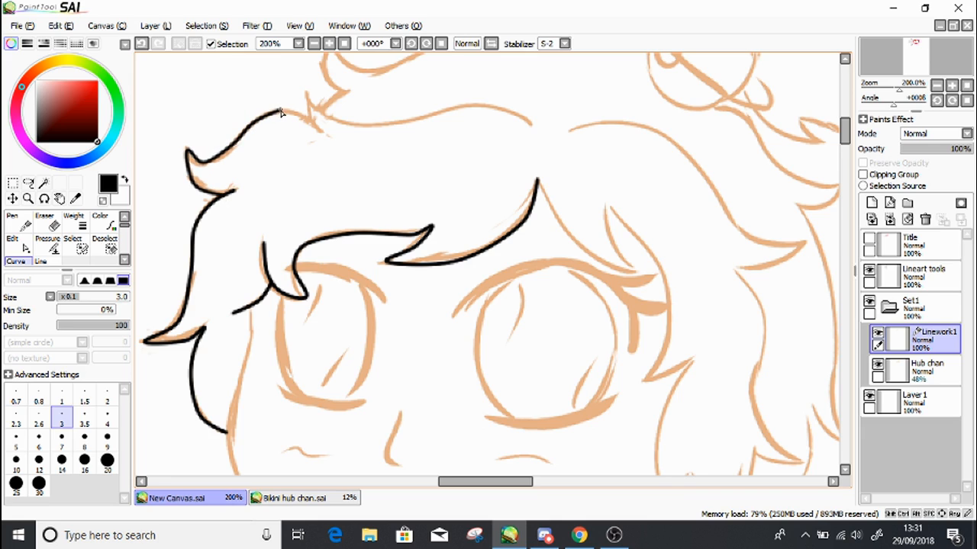
double_click(319, 129)
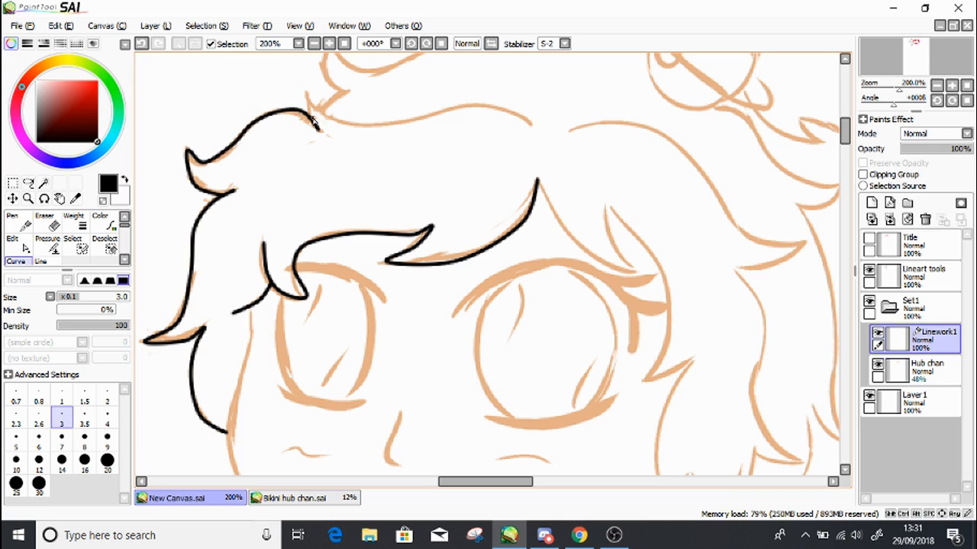
Trace the small spike at the crown and the hair contour running from it to the gap above the fringe peak
click(306, 90)
click(331, 117)
click(377, 123)
click(451, 111)
double_click(526, 120)
Trace the right fringe from the central peak around the pointed lock and down to the jagged tip beside the right eye
click(536, 181)
click(637, 269)
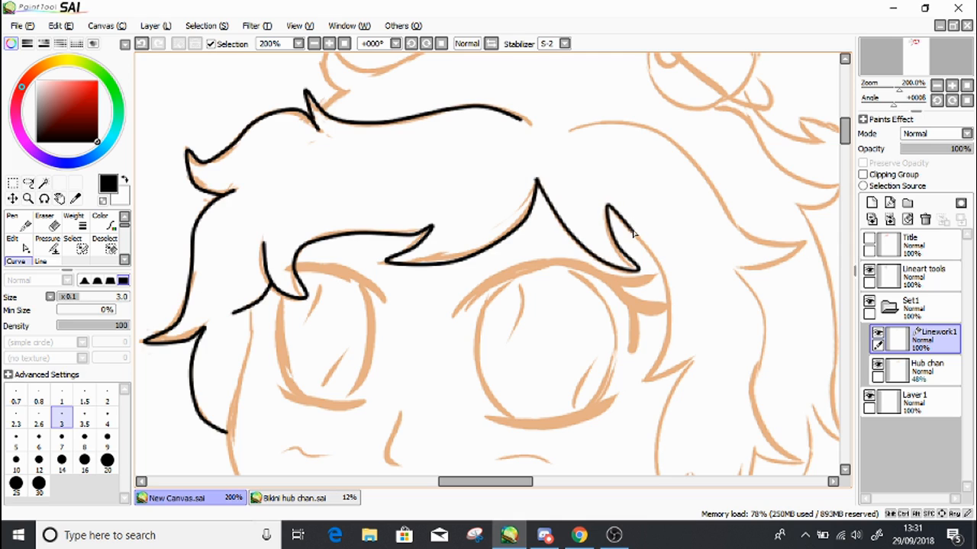
click(669, 309)
click(645, 381)
double_click(693, 355)
Continue the right side hair's inner edge down past the cheek, around its lower tips and back up the strand
drag(850, 145, 846, 150)
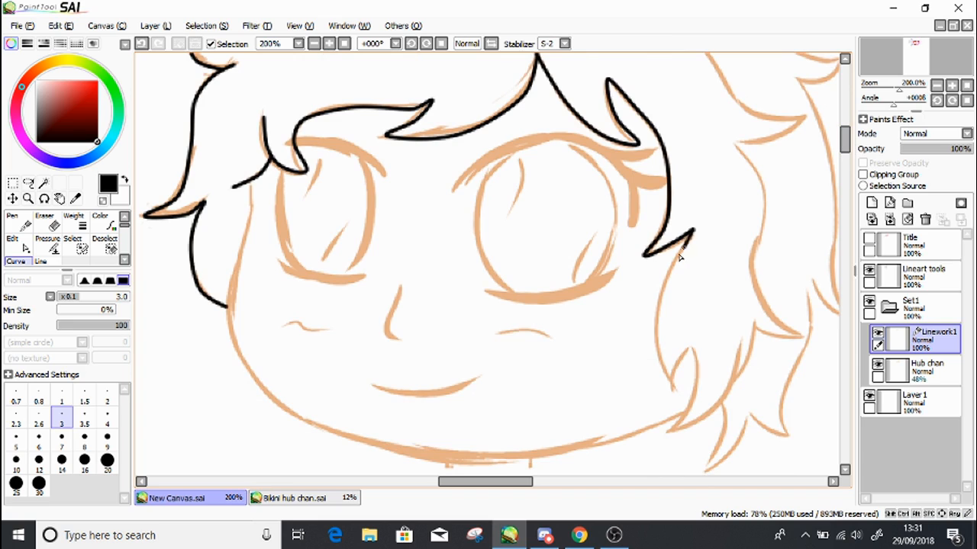
click(662, 284)
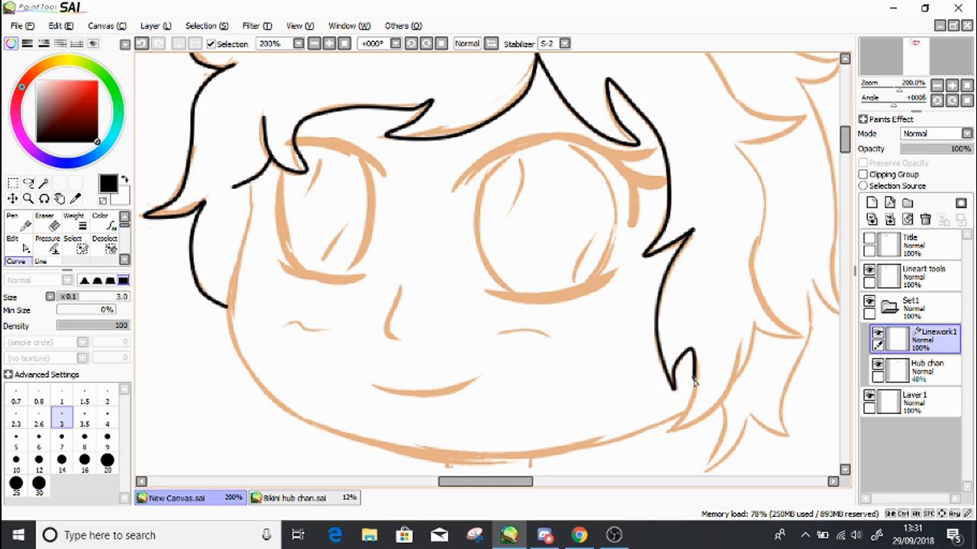
click(671, 429)
double_click(740, 339)
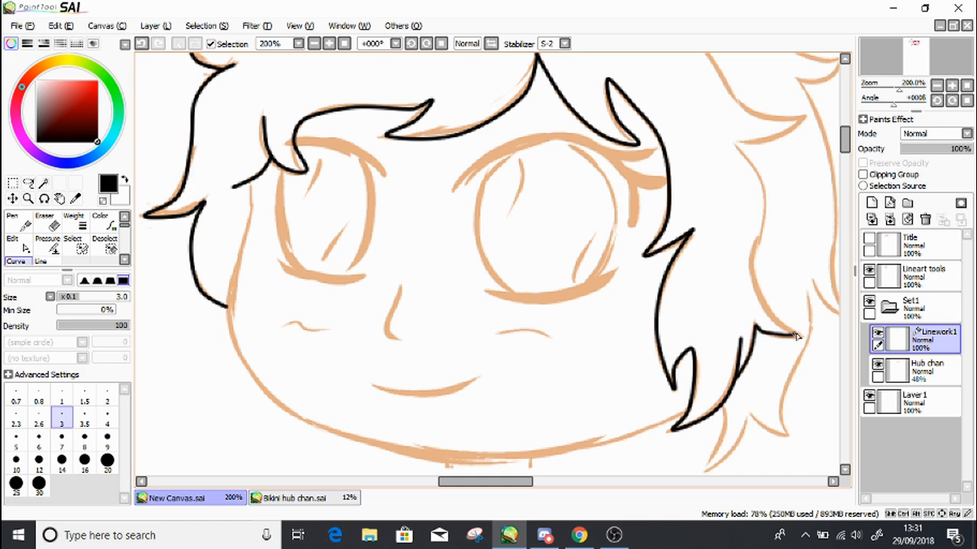
Trace the right side hair's outer edge up from its lower tip, and the upper right hair contour around its pointed tuft
mouse_move(794, 330)
mouse_down()
mouse_move(773, 317)
mouse_move(760, 286)
mouse_move(770, 200)
mouse_move(737, 145)
mouse_up()
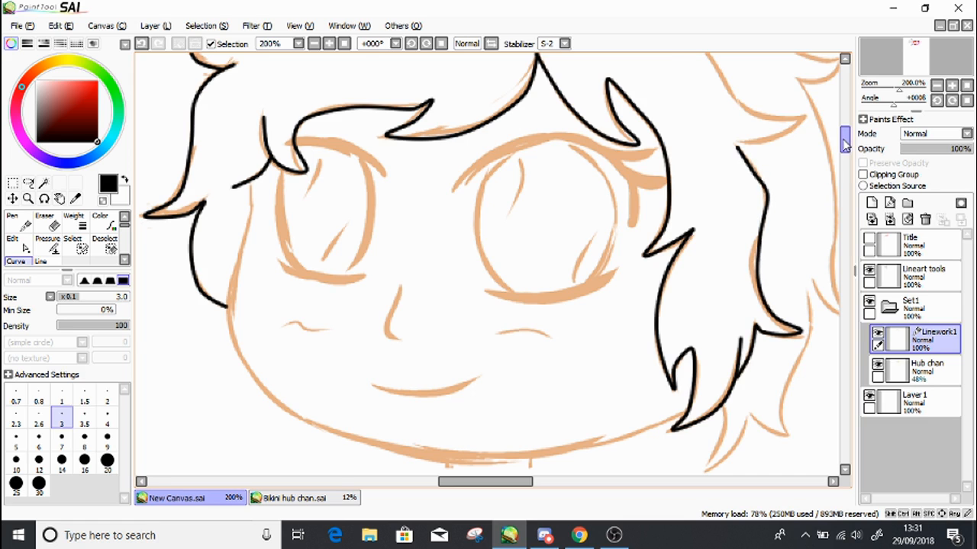
scroll(810, 162, up, 3)
mouse_move(585, 131)
mouse_down()
mouse_move(621, 122)
mouse_move(647, 132)
mouse_move(694, 156)
mouse_move(736, 226)
mouse_move(761, 241)
mouse_move(804, 238)
mouse_move(736, 271)
mouse_up()
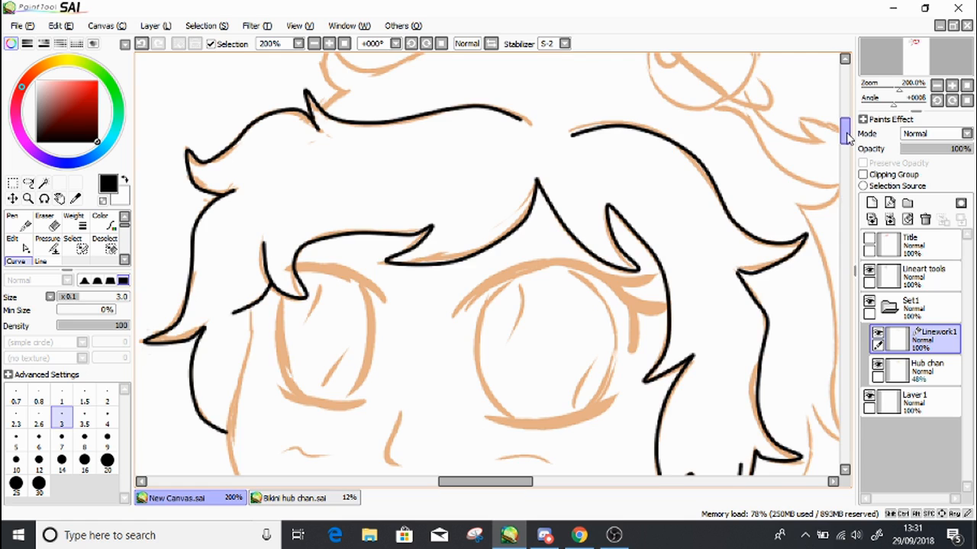
Trace the back hair's top contour from the left tuft over the small spike to the round hair bobble
scroll(743, 156, up, 2)
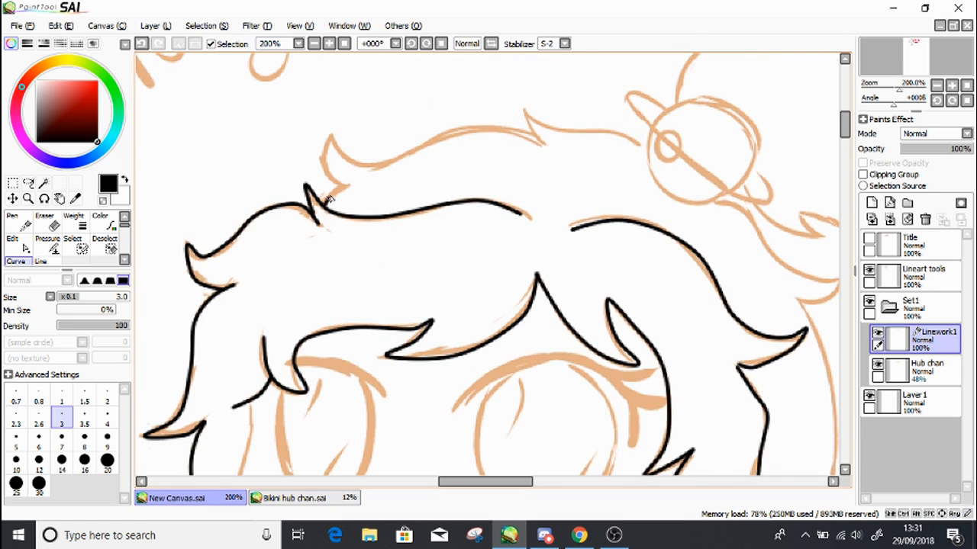
mouse_move(342, 187)
mouse_down()
mouse_move(321, 151)
mouse_move(333, 129)
mouse_move(370, 164)
mouse_move(463, 123)
mouse_move(541, 141)
mouse_up()
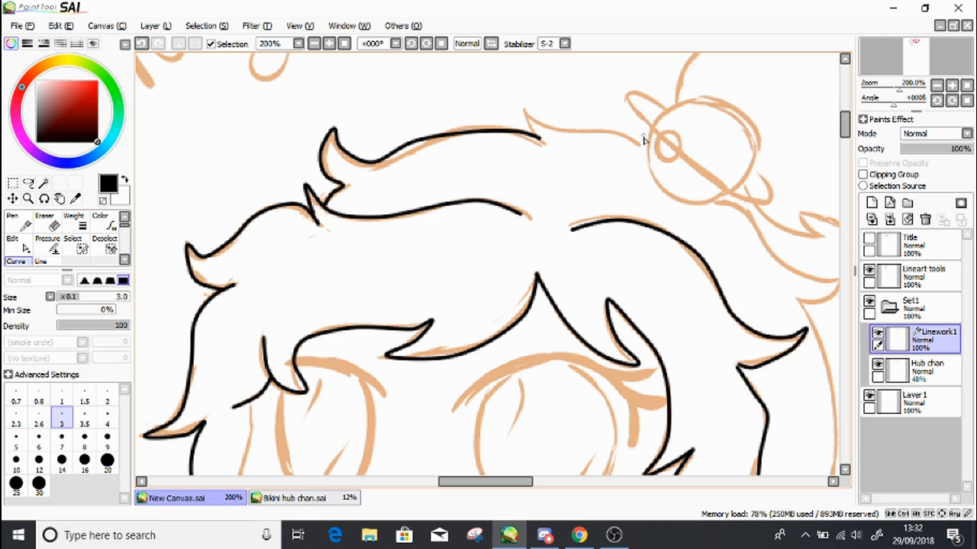
mouse_move(645, 145)
mouse_down()
mouse_move(621, 128)
mouse_move(579, 132)
mouse_move(524, 110)
mouse_move(541, 140)
mouse_up()
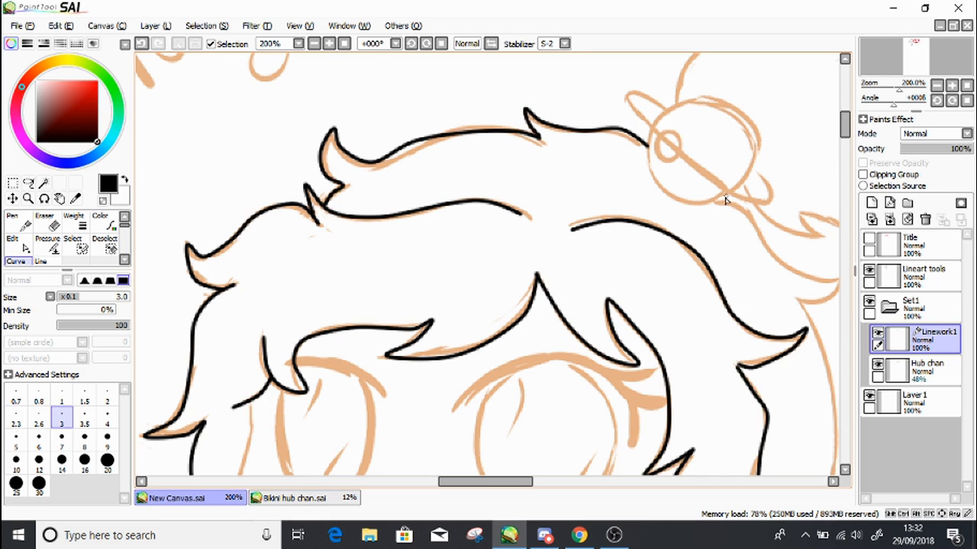
Trace the back hair's outer edge from below the hair bobble down the right side and around its lower pointed tips
mouse_move(717, 200)
mouse_down()
mouse_move(756, 224)
mouse_move(781, 263)
mouse_move(529, 483)
mouse_move(552, 485)
mouse_up()
key(ctrl+z)
mouse_move(623, 243)
mouse_down()
mouse_move(656, 272)
mouse_move(700, 281)
mouse_move(676, 302)
mouse_move(657, 302)
mouse_move(683, 353)
mouse_move(845, 132)
mouse_move(845, 147)
mouse_up()
click(694, 201)
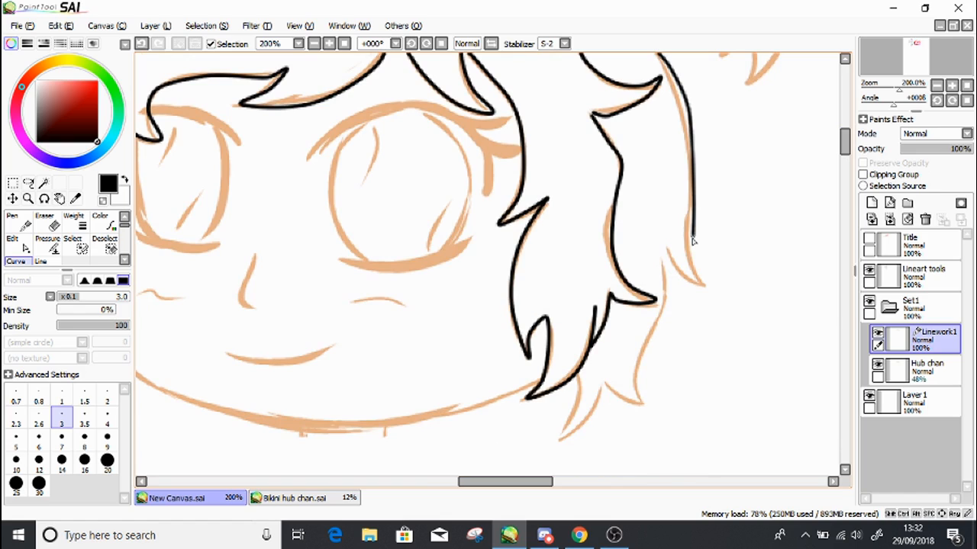
mouse_move(693, 252)
mouse_down()
mouse_move(709, 288)
mouse_move(681, 275)
mouse_move(666, 249)
mouse_move(670, 306)
mouse_move(640, 356)
mouse_move(643, 406)
mouse_move(605, 387)
mouse_move(578, 435)
mouse_move(557, 442)
mouse_move(580, 388)
mouse_up()
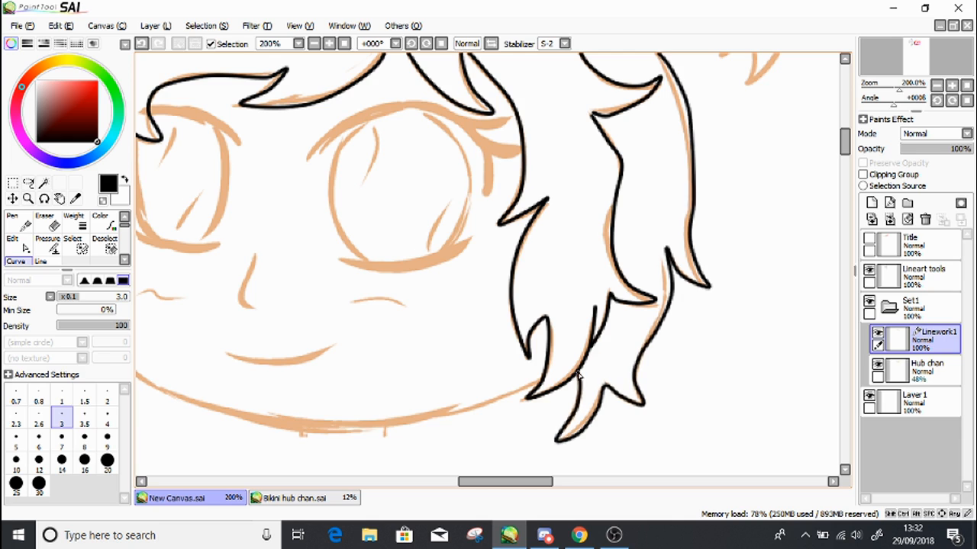
Trace the round hair bobble's outline and the ponytail's lower edge around its pointed tips
drag(845, 140, 846, 132)
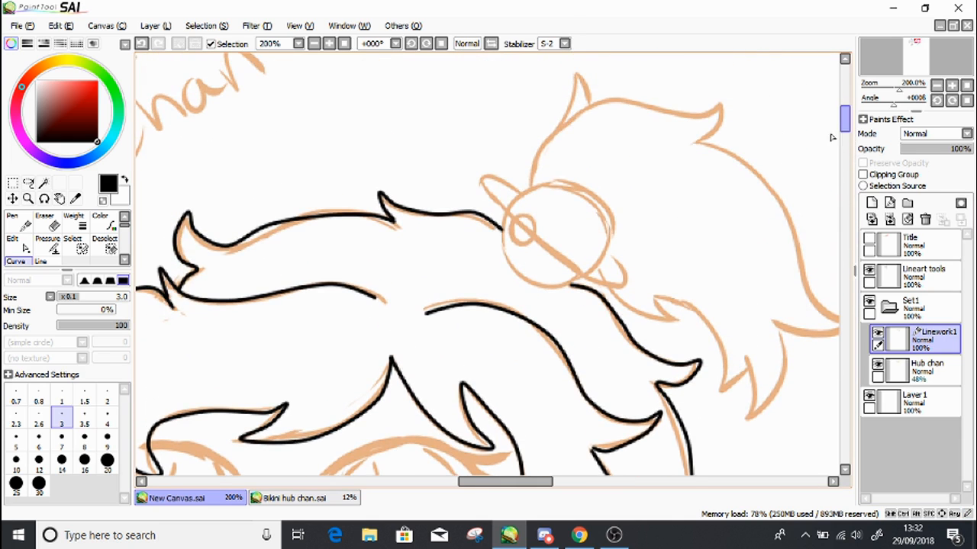
mouse_move(508, 205)
mouse_down()
mouse_move(545, 185)
mouse_move(592, 186)
mouse_move(615, 227)
mouse_move(595, 270)
mouse_move(559, 288)
mouse_move(520, 277)
mouse_move(501, 243)
mouse_up()
mouse_move(596, 271)
mouse_down()
mouse_move(650, 316)
mouse_move(672, 321)
mouse_move(656, 299)
mouse_move(710, 322)
mouse_move(722, 390)
mouse_move(749, 370)
mouse_move(743, 353)
mouse_move(751, 376)
mouse_move(740, 426)
mouse_move(781, 376)
mouse_move(783, 341)
mouse_up()
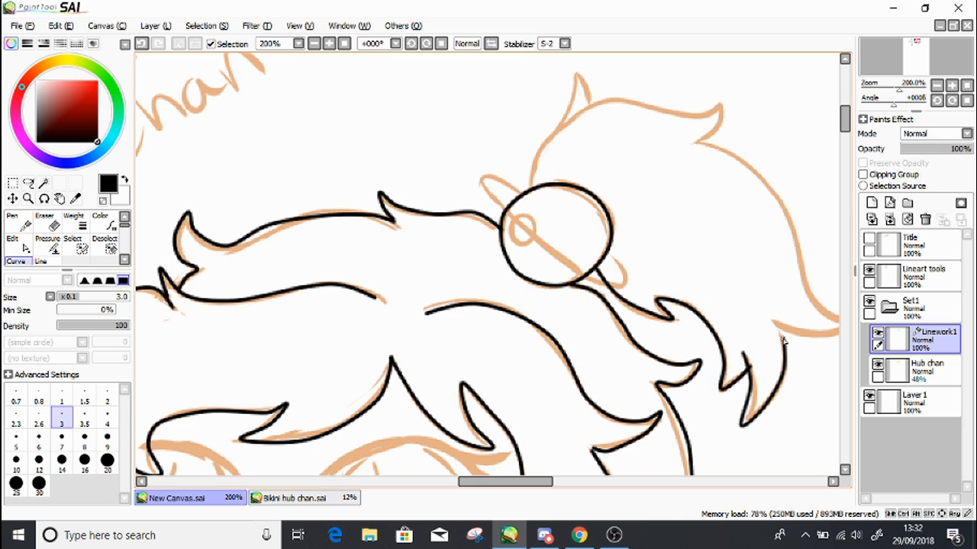
Trace the ponytail's outer tip and upper contour back to the bobble, and the small circle inside the bobble
drag(547, 482, 558, 483)
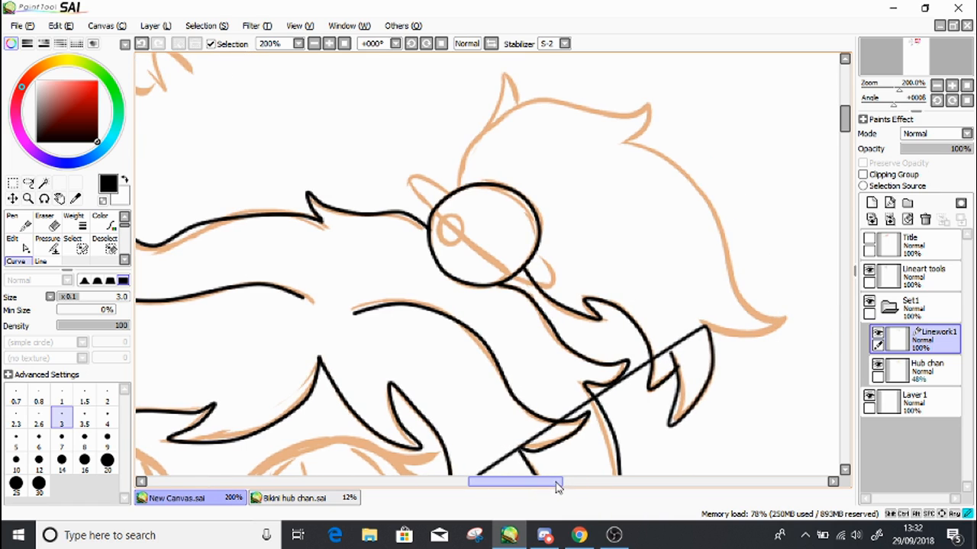
click(723, 333)
click(783, 320)
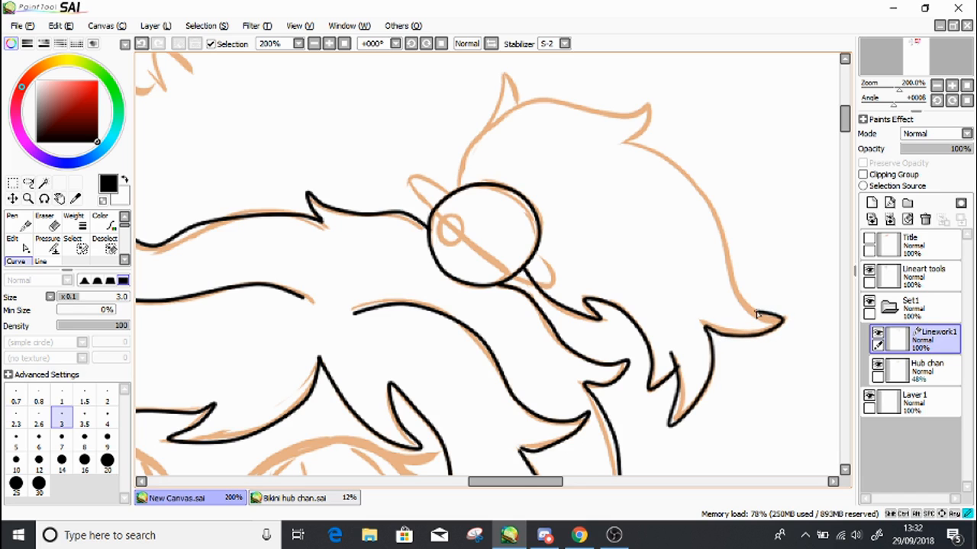
drag(695, 180, 634, 146)
mouse_move(642, 113)
mouse_down()
mouse_move(588, 97)
mouse_move(586, 108)
mouse_move(519, 108)
mouse_move(505, 76)
mouse_move(490, 133)
mouse_move(475, 141)
mouse_move(455, 189)
mouse_up()
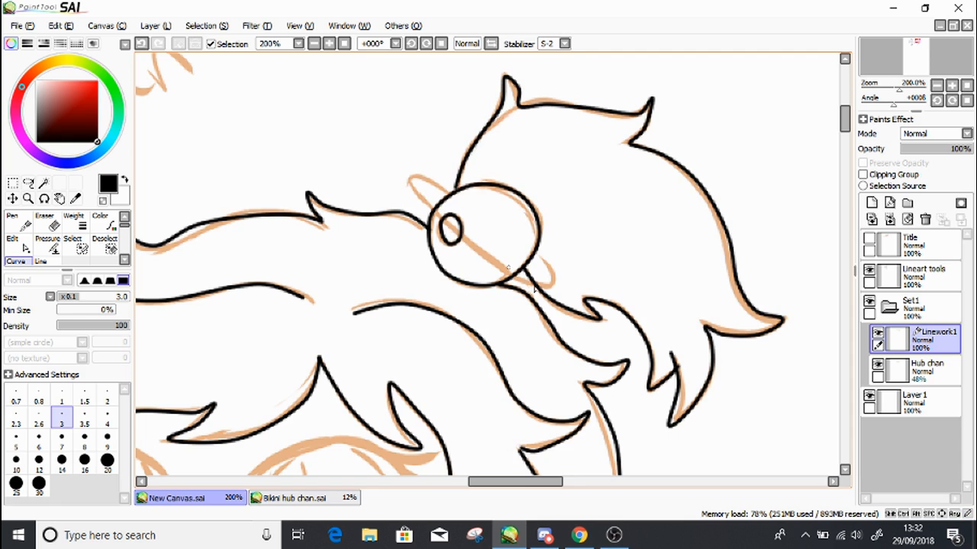
Trace the face outline from beneath the left side hair, around the cheek and chin, to the right side hair
drag(845, 125, 849, 147)
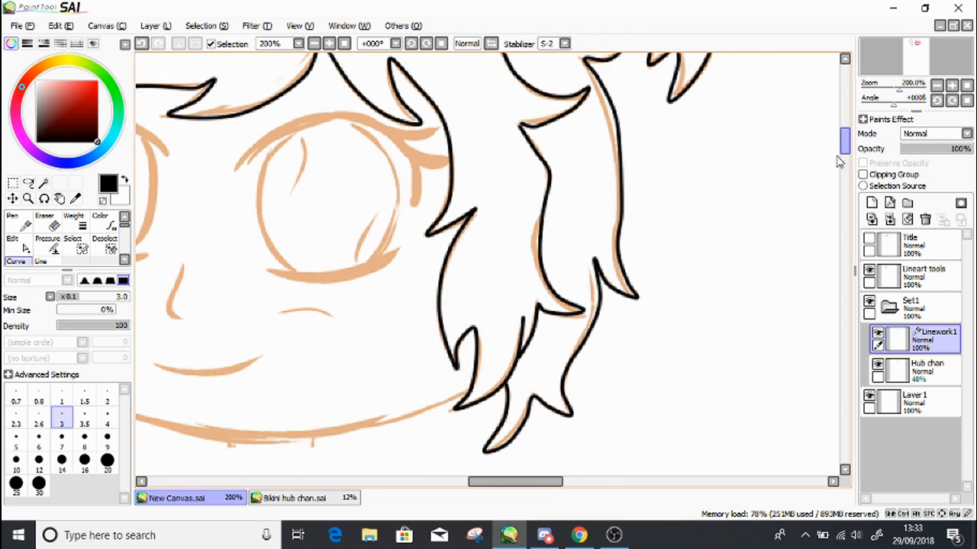
drag(546, 480, 499, 491)
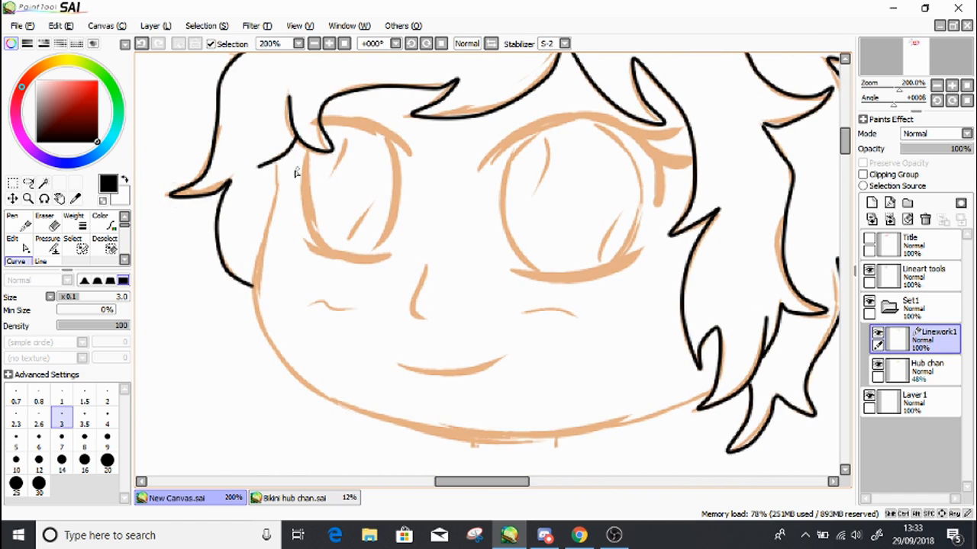
click(276, 201)
click(256, 259)
click(257, 306)
click(285, 372)
click(368, 415)
click(496, 438)
click(619, 425)
click(709, 393)
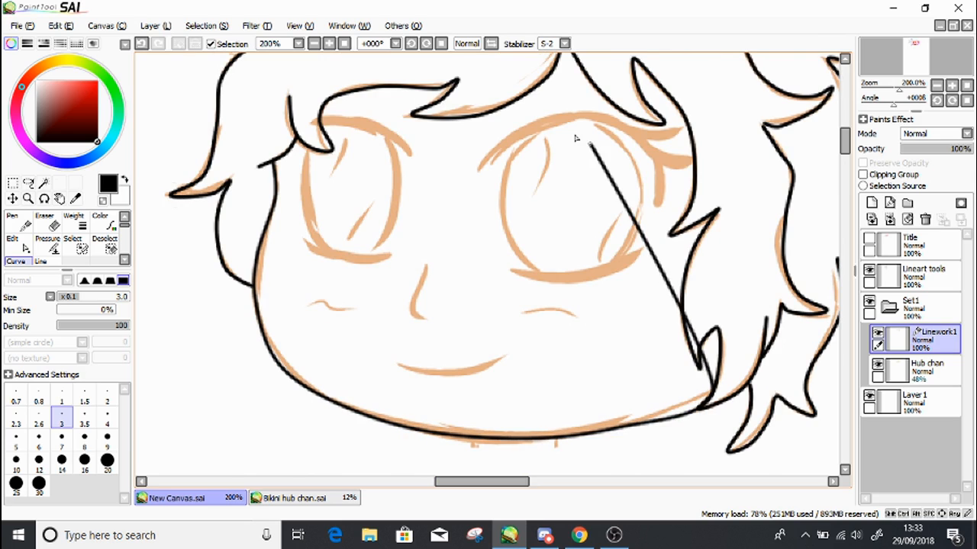
key(Return)
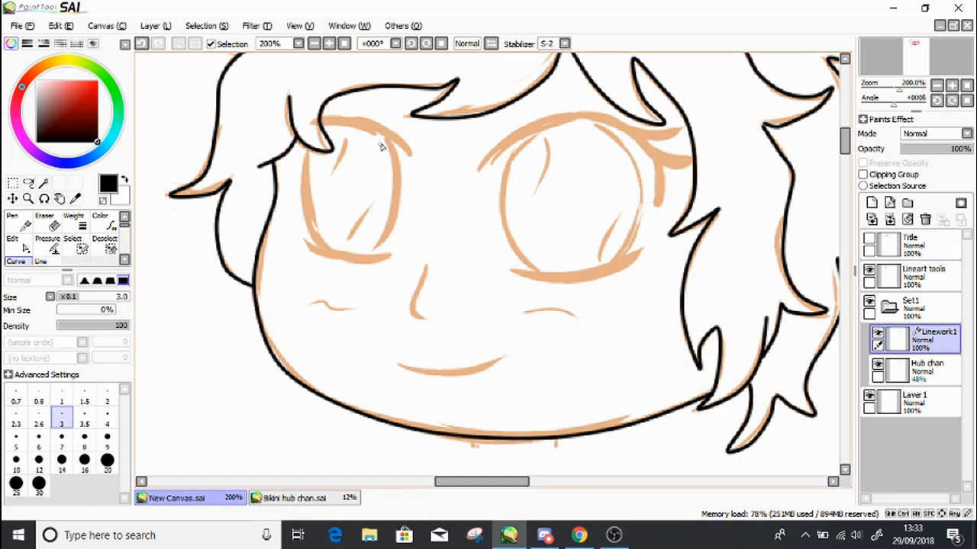
Outline the left eye's upper lash as a closed tapered shape
click(321, 116)
click(362, 117)
click(395, 130)
click(387, 139)
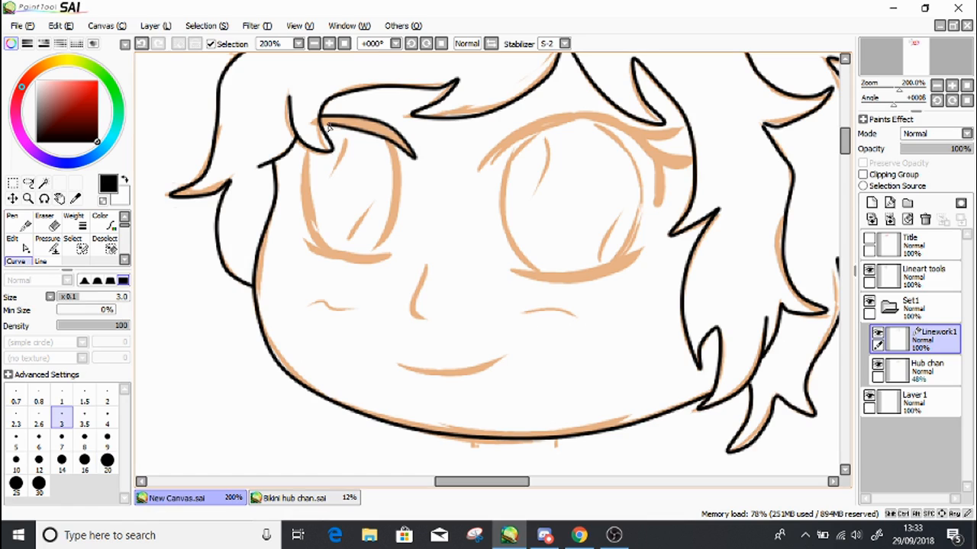
click(323, 130)
key(Return)
Outline the left eye's lower lash and trace both sides of the eye between the lashes
click(303, 243)
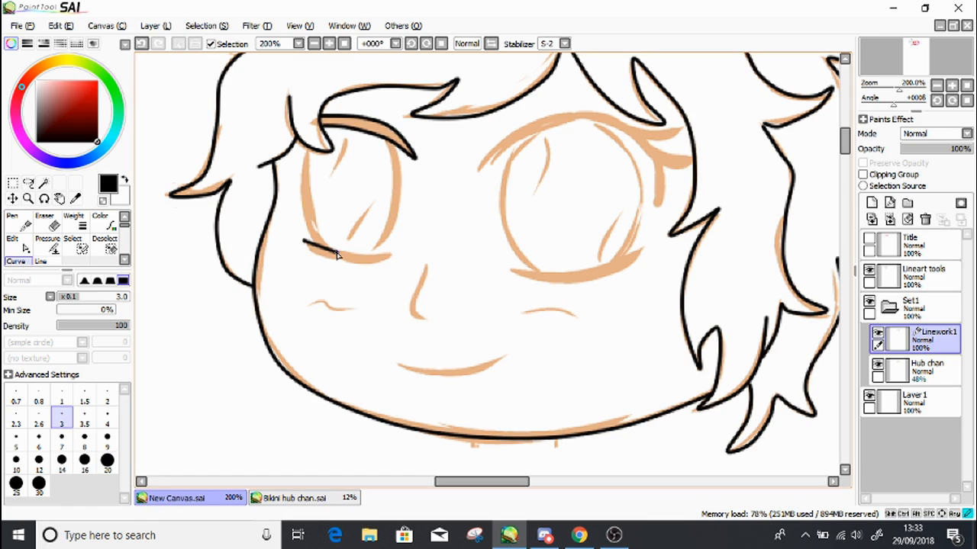
click(364, 263)
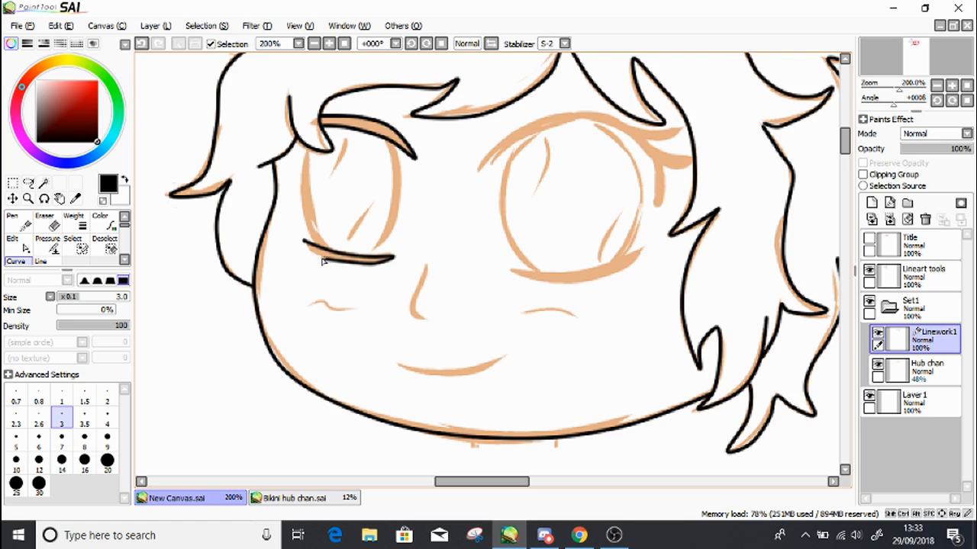
double_click(304, 243)
click(302, 198)
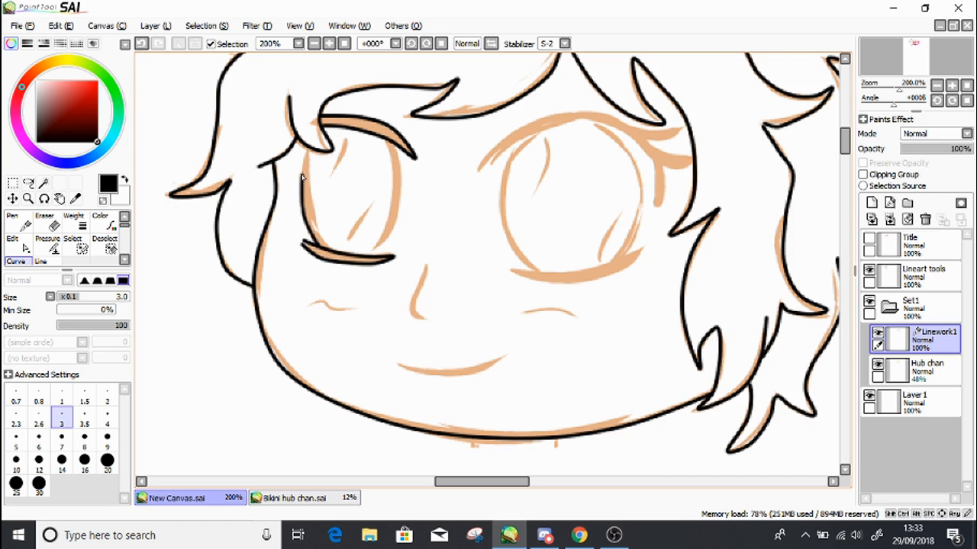
double_click(309, 149)
click(379, 253)
click(399, 167)
double_click(391, 142)
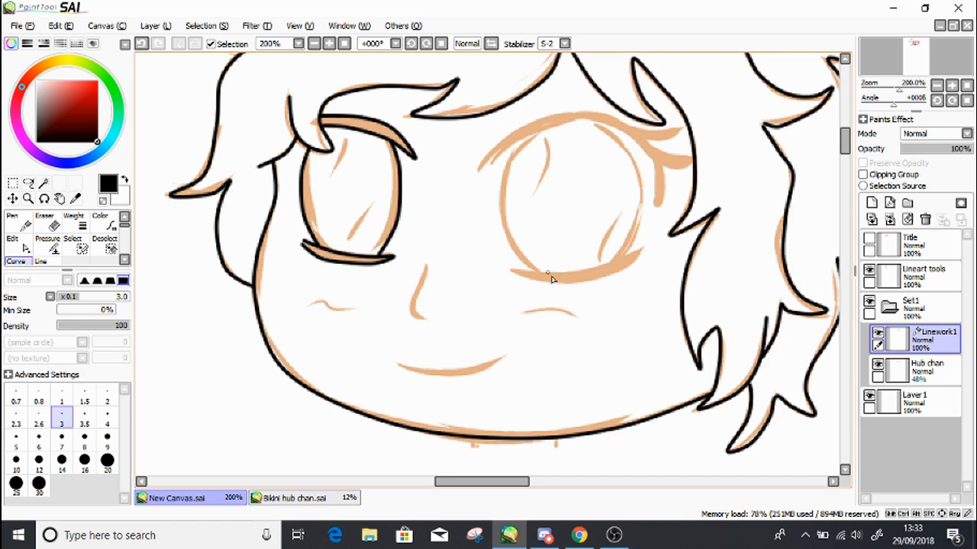
Outline the right eye's upper lash, including the pointed lashes at its outer corner
click(482, 170)
click(525, 140)
click(580, 120)
click(619, 130)
click(657, 164)
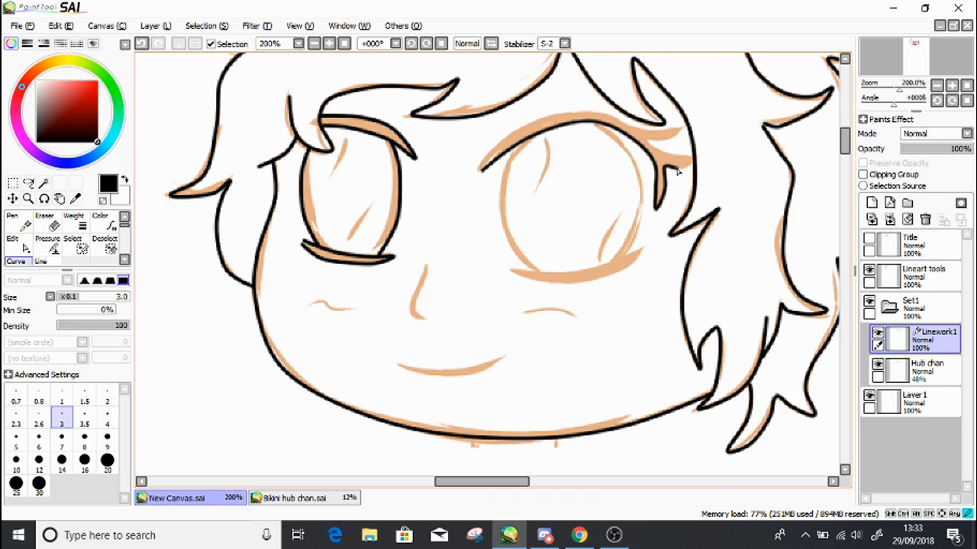
click(647, 143)
click(678, 131)
click(570, 114)
click(523, 125)
double_click(483, 169)
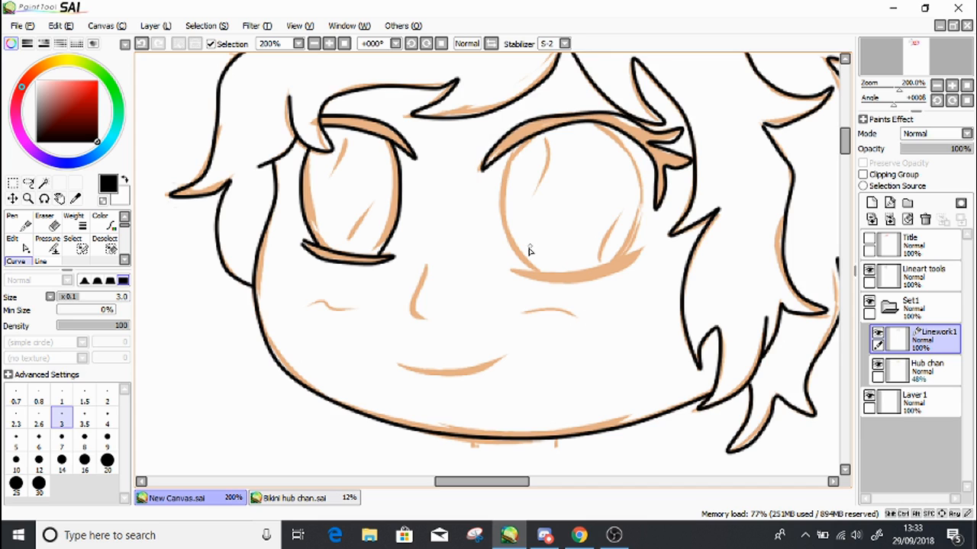
Outline the right eye's lower lash as a closed tapered shape
click(605, 267)
double_click(643, 245)
click(620, 267)
click(570, 281)
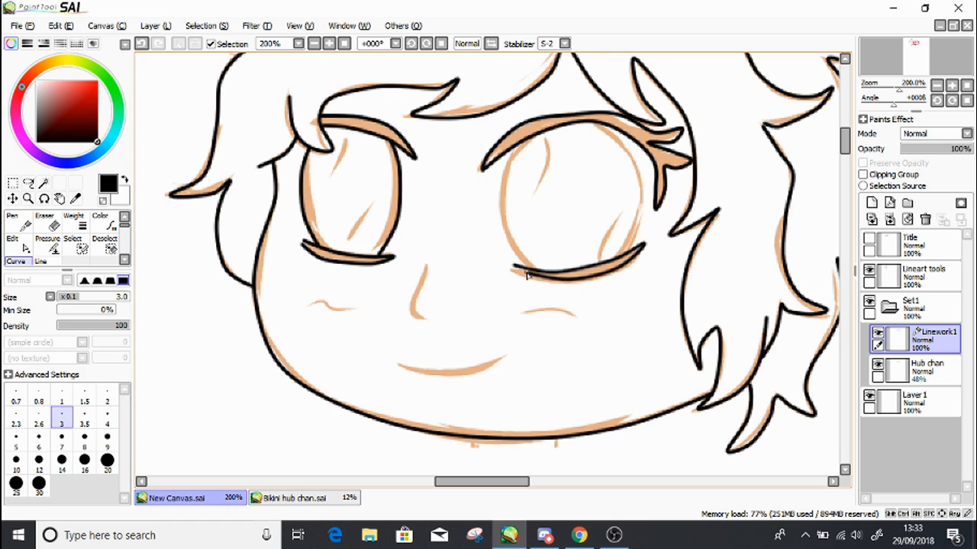
double_click(511, 267)
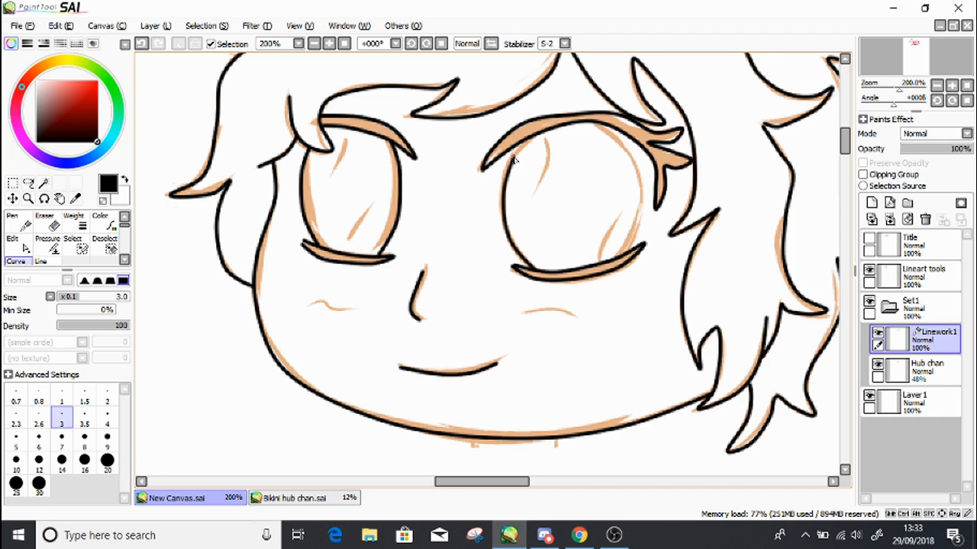
Trace the right eye's outer curve from the upper lash down to the lower lash
click(627, 153)
click(643, 195)
click(640, 227)
double_click(631, 253)
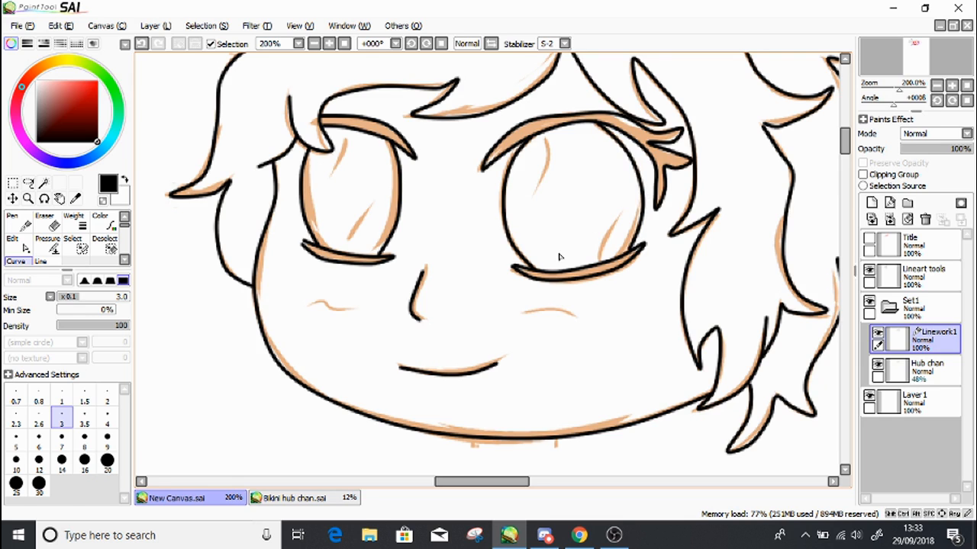
Switch to the Edit tool in Translate CP mode and examine the control points along the hair strokes
click(28, 248)
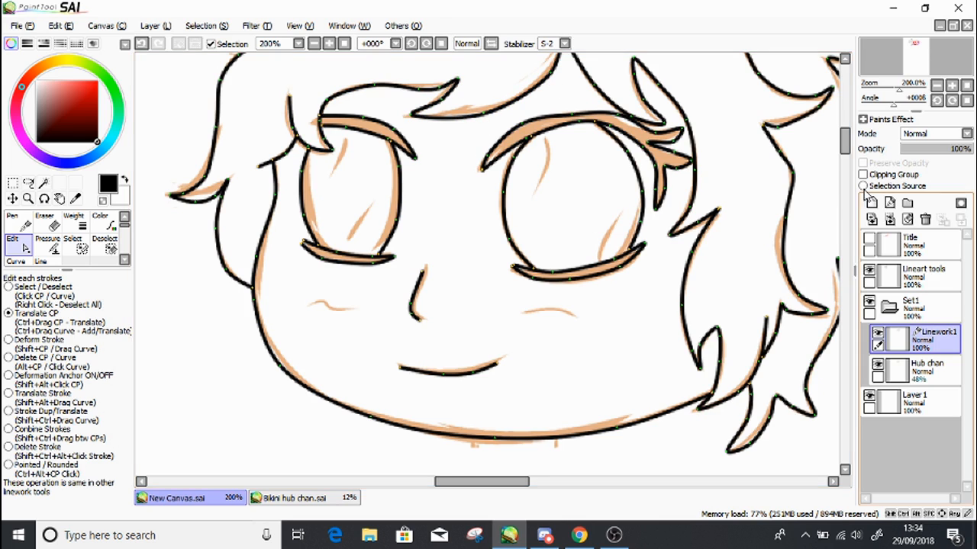
drag(847, 153, 826, 156)
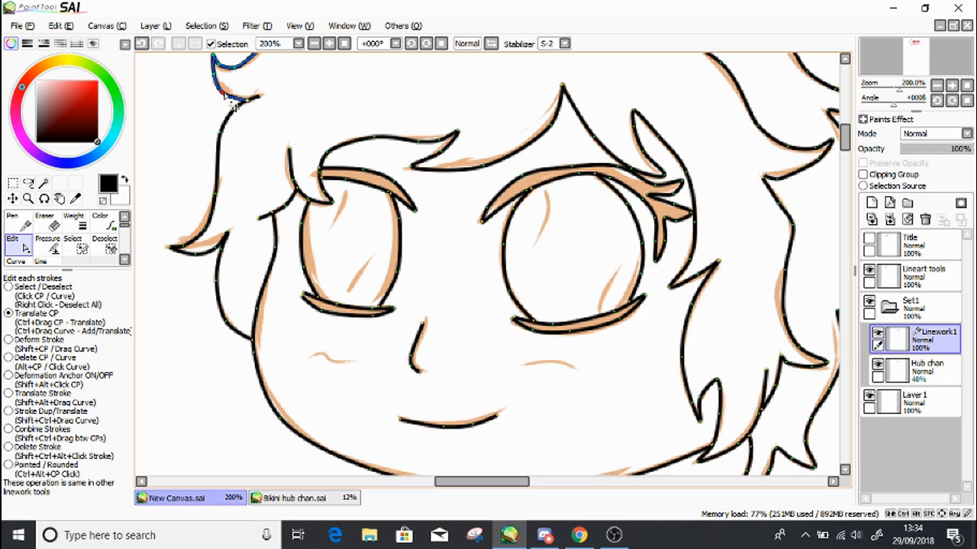
drag(845, 142, 849, 134)
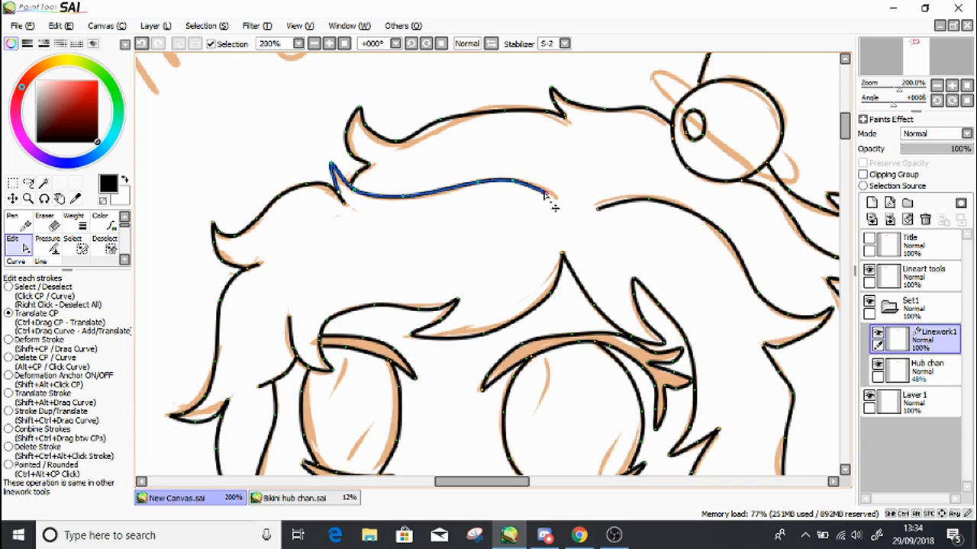
Adjust the pressure at the facing ends of the two front hair contours with the Pressure tool, thinning the right contour's end
click(52, 246)
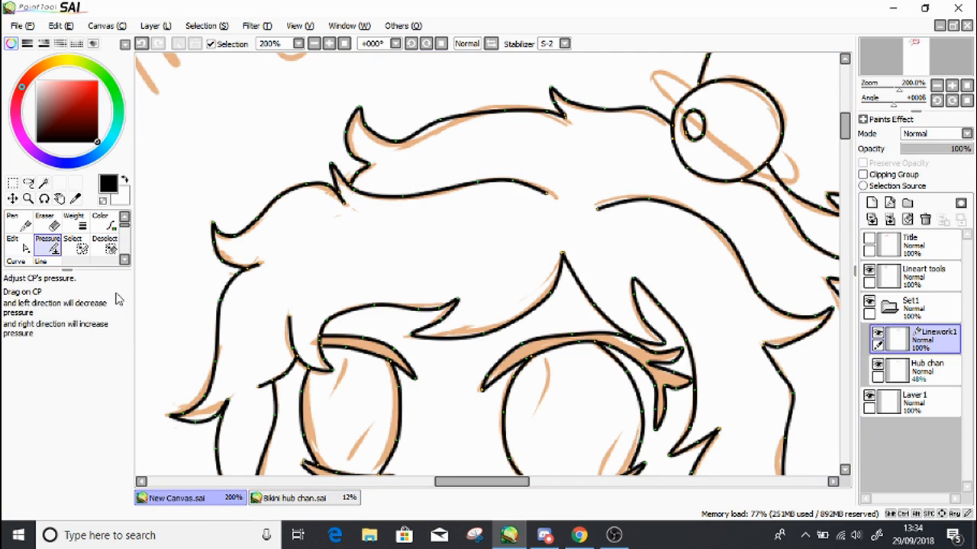
drag(545, 195, 555, 210)
mouse_move(441, 233)
mouse_down()
mouse_move(794, 187)
mouse_move(601, 217)
mouse_up()
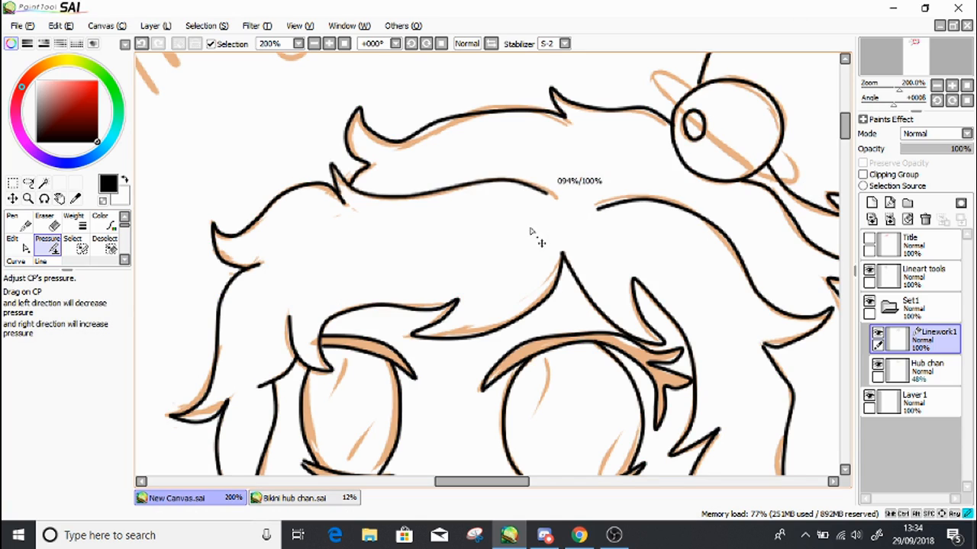
drag(520, 233, 521, 231)
drag(600, 209, 502, 225)
mouse_move(544, 196)
mouse_down()
mouse_move(551, 209)
mouse_move(518, 220)
mouse_up()
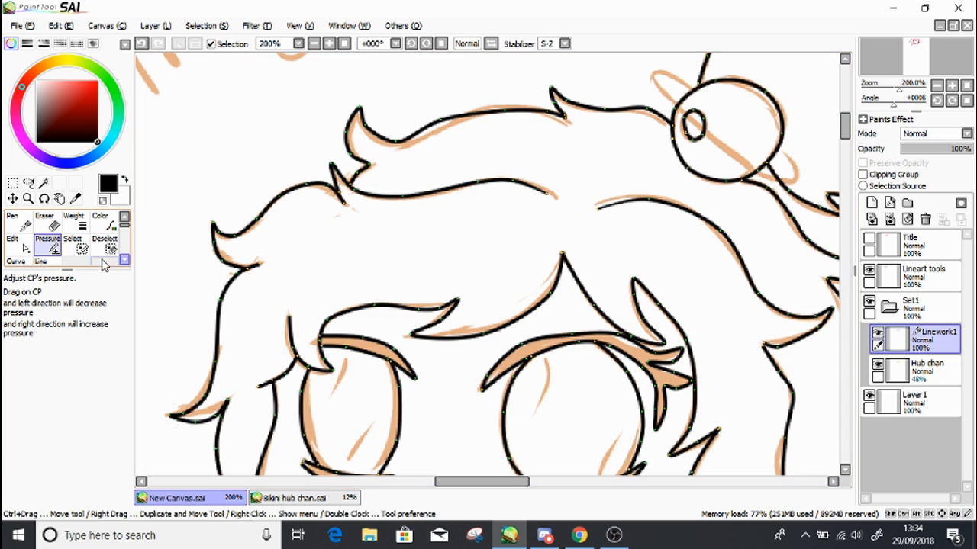
Reshape the back hair's top contour left of the small spike by raising its control points with the Edit tool
click(45, 263)
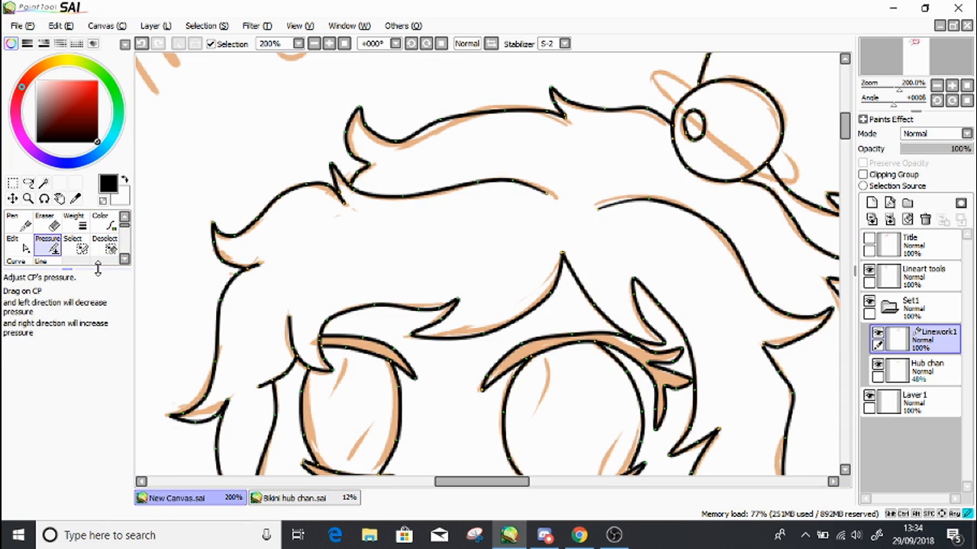
click(17, 244)
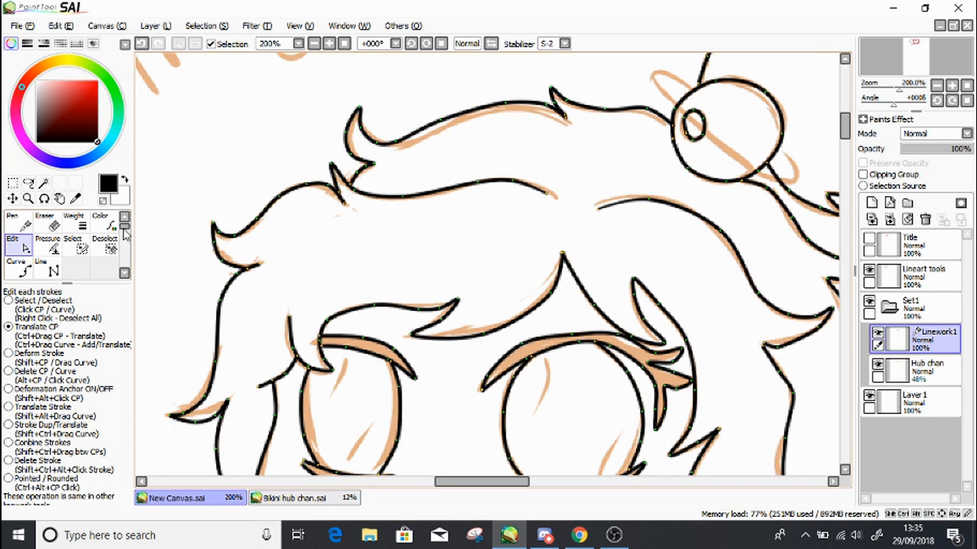
Try Weight tool sizes 0.7 and 9 on the back hair contour beside the hair bobble, and set that contour to 3
click(74, 221)
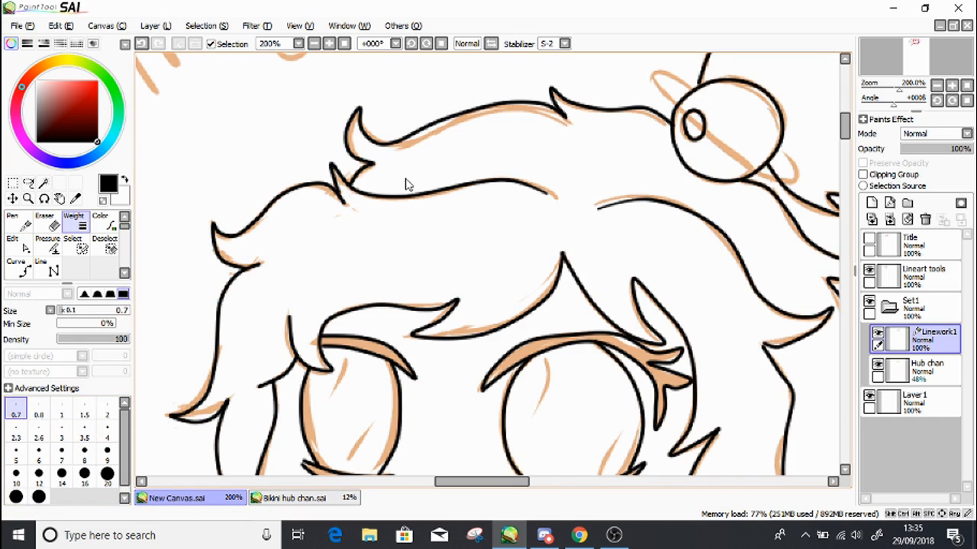
click(617, 114)
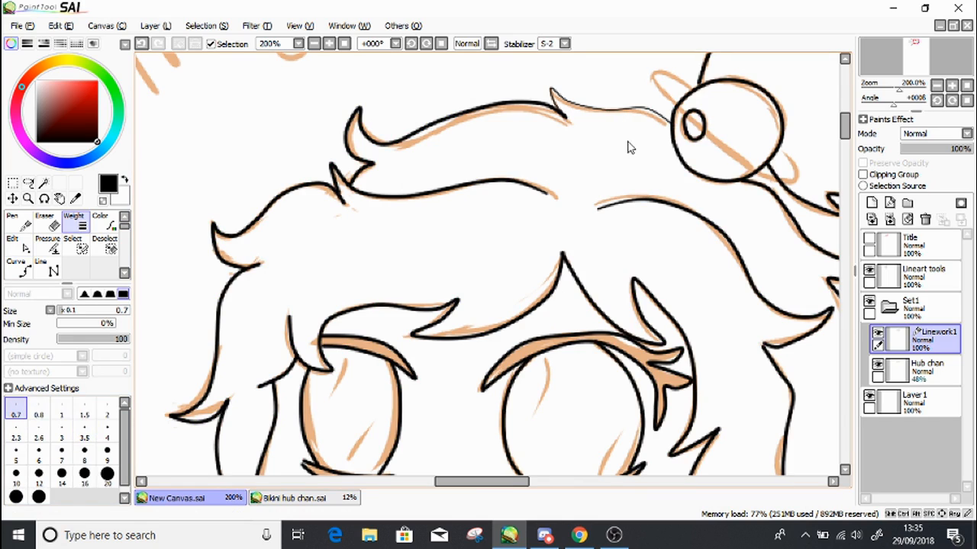
click(107, 452)
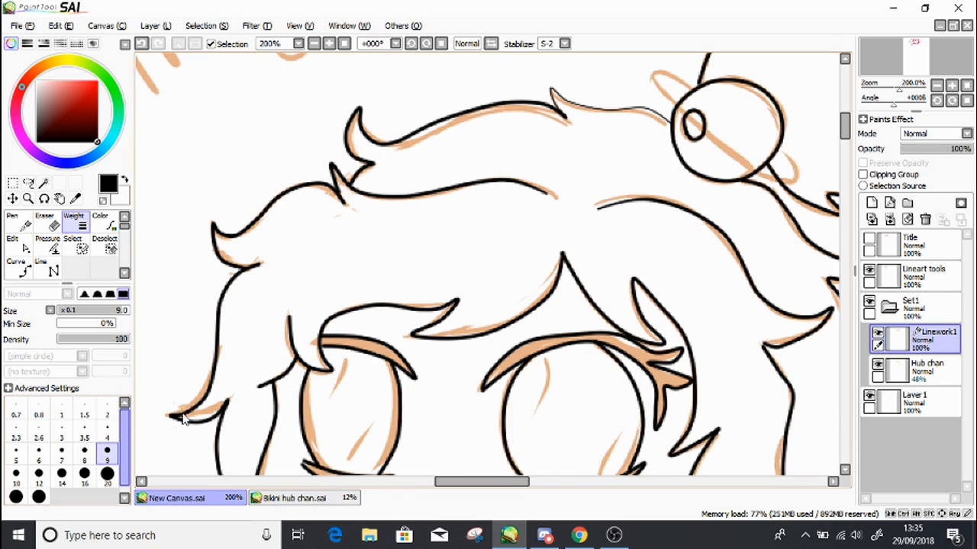
click(640, 96)
click(39, 437)
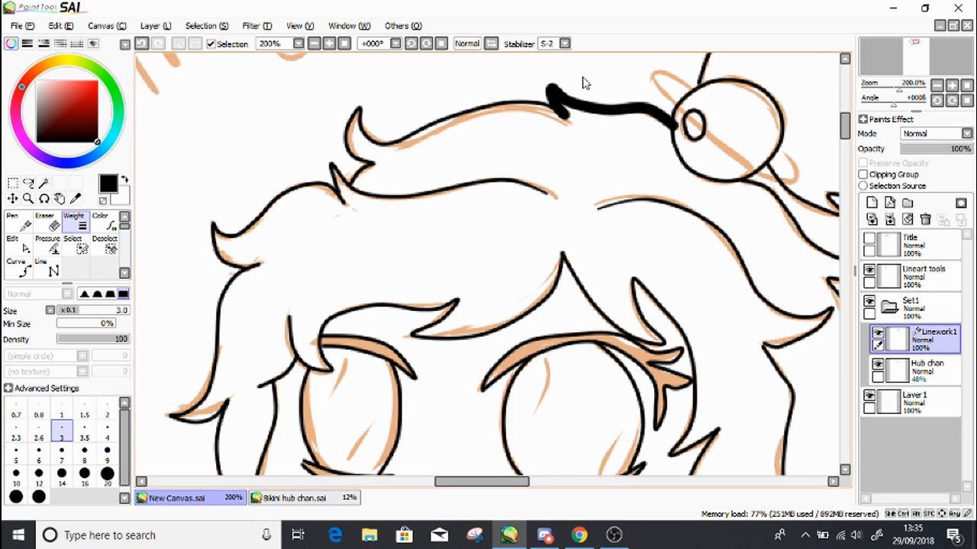
click(594, 115)
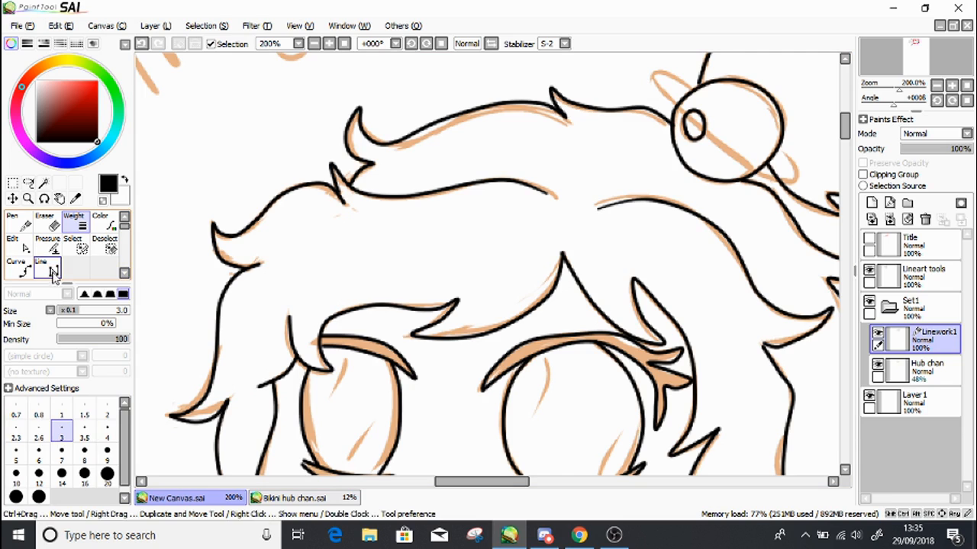
Adjust the control points at the lower tips of the ponytail with the Edit tool so the strokes join
click(15, 243)
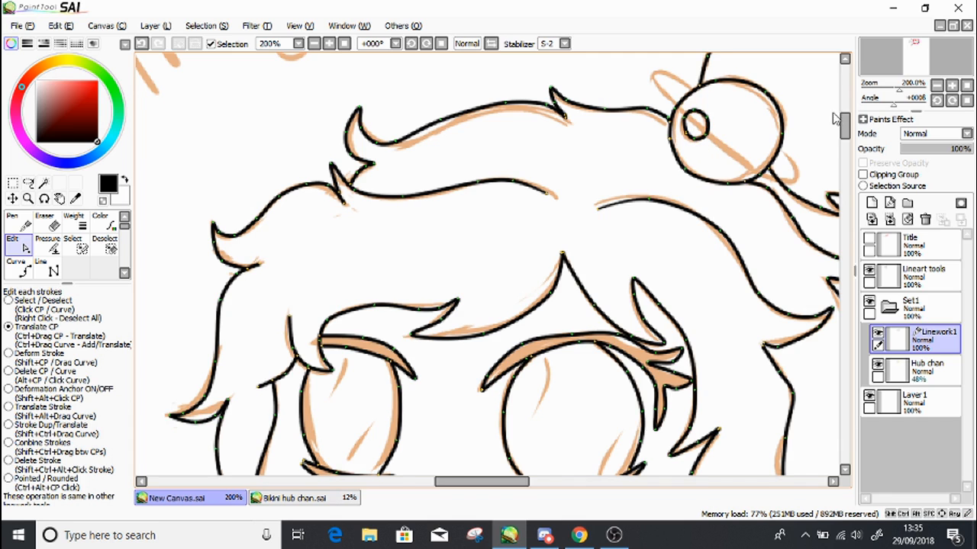
drag(846, 131, 846, 122)
drag(494, 478, 541, 485)
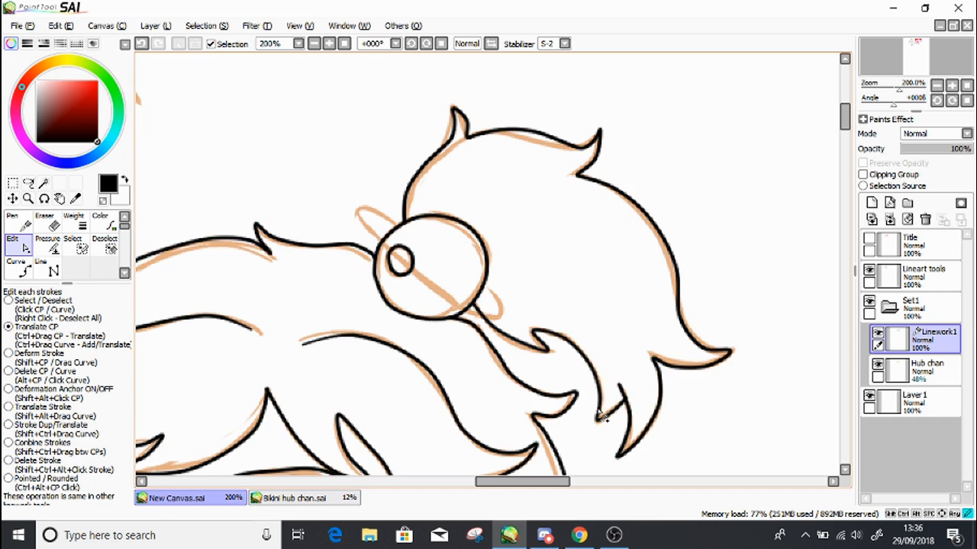
drag(627, 399, 599, 411)
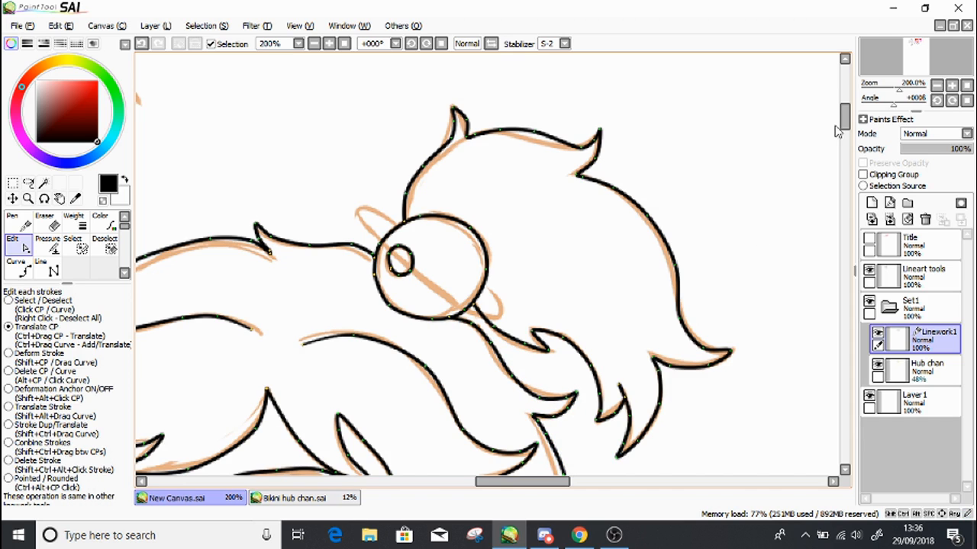
Move the top control point of the small hair strand beside the jaw to meet the side hair contour
scroll(845, 126, down, 1)
mouse_move(844, 126)
mouse_down()
mouse_move(844, 151)
mouse_move(833, 148)
mouse_up()
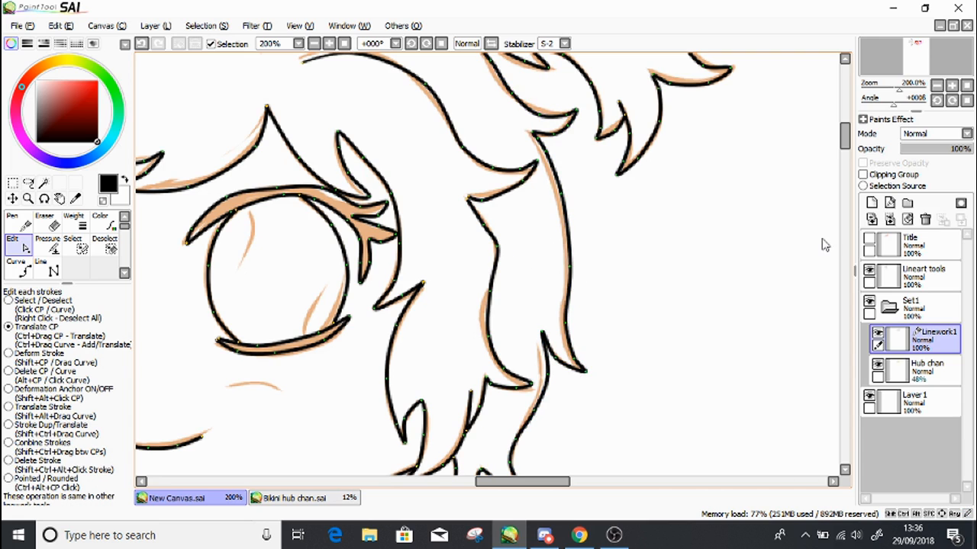
drag(846, 140, 845, 148)
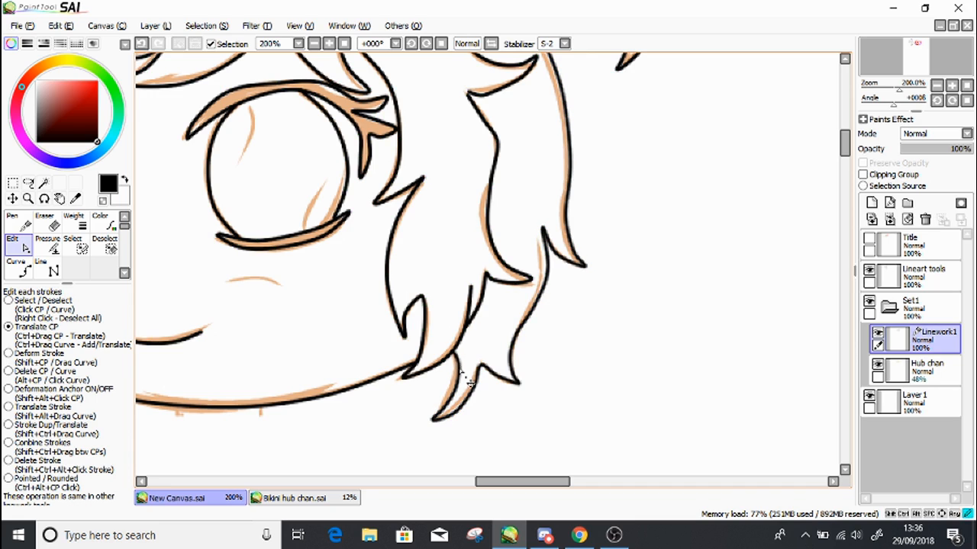
drag(457, 357, 455, 355)
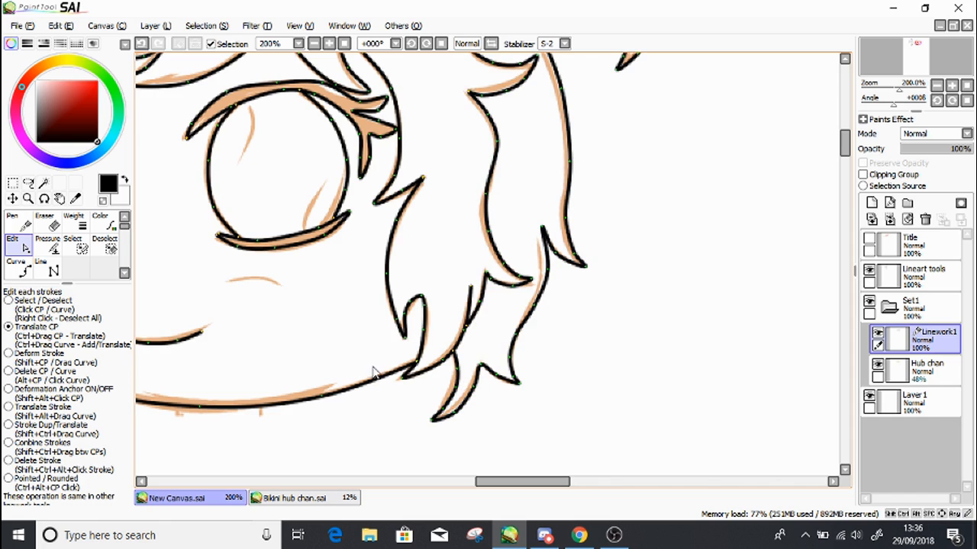
Adjust the control points at the outer corner of the left eye's lower lash so its strokes meet
drag(540, 479, 515, 479)
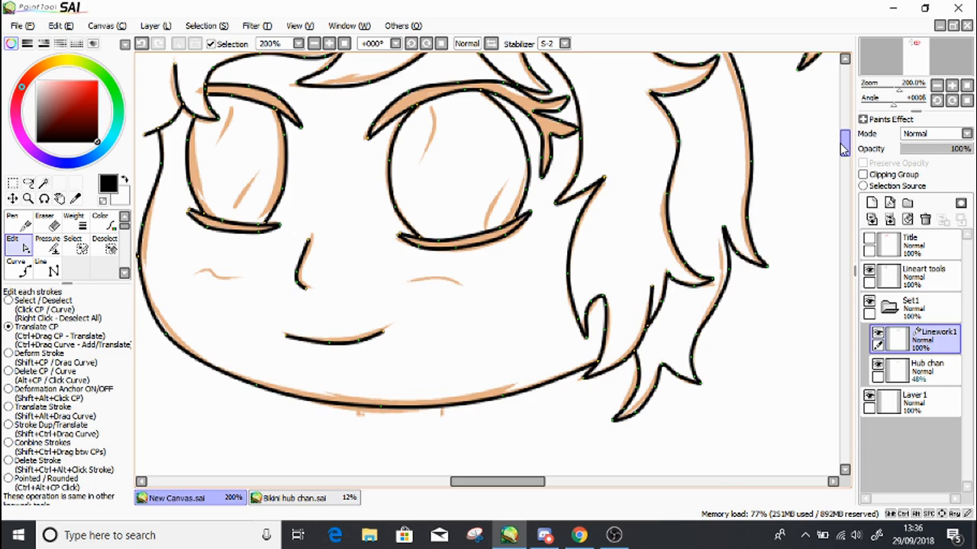
drag(843, 147, 843, 141)
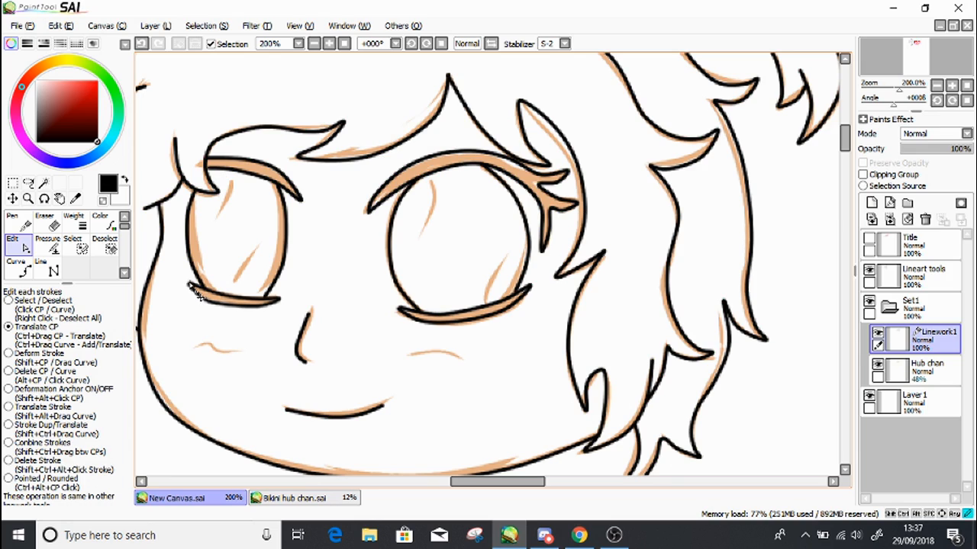
drag(208, 300, 208, 300)
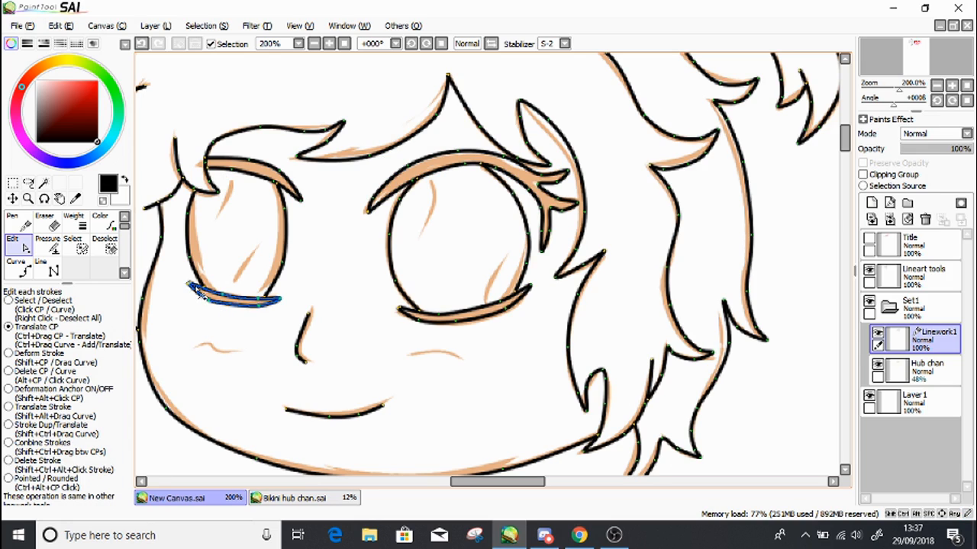
drag(191, 284, 189, 285)
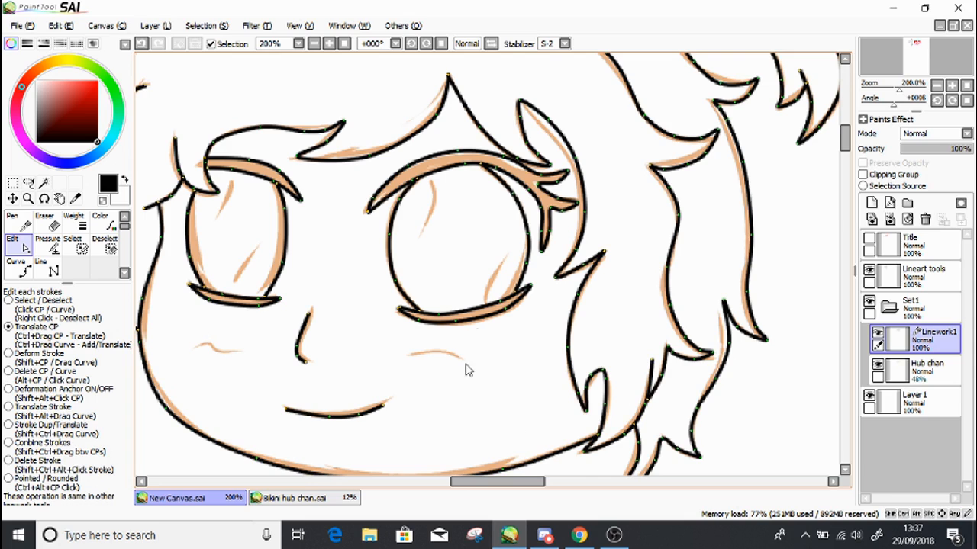
Increase the pressure at both ends of the mouth line with the Pressure tool
click(47, 244)
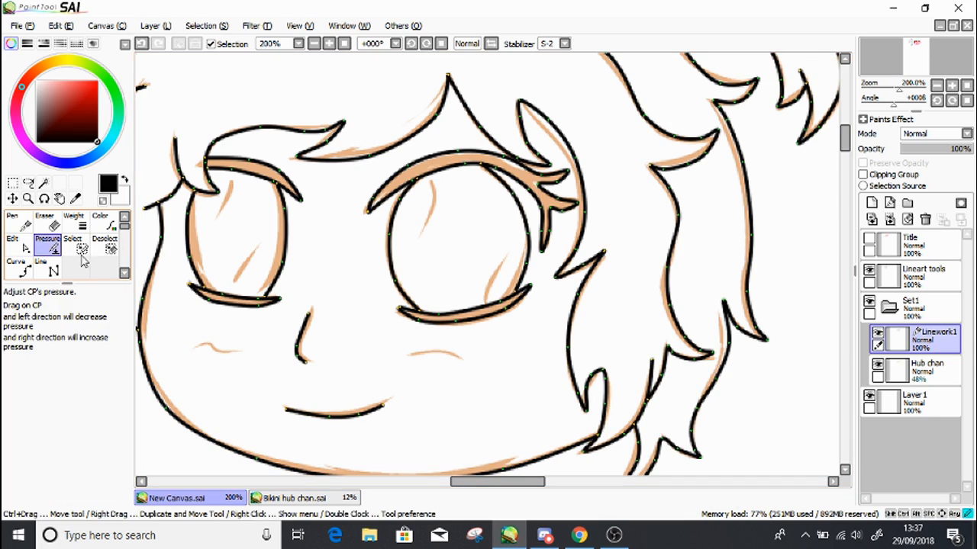
drag(394, 420, 429, 402)
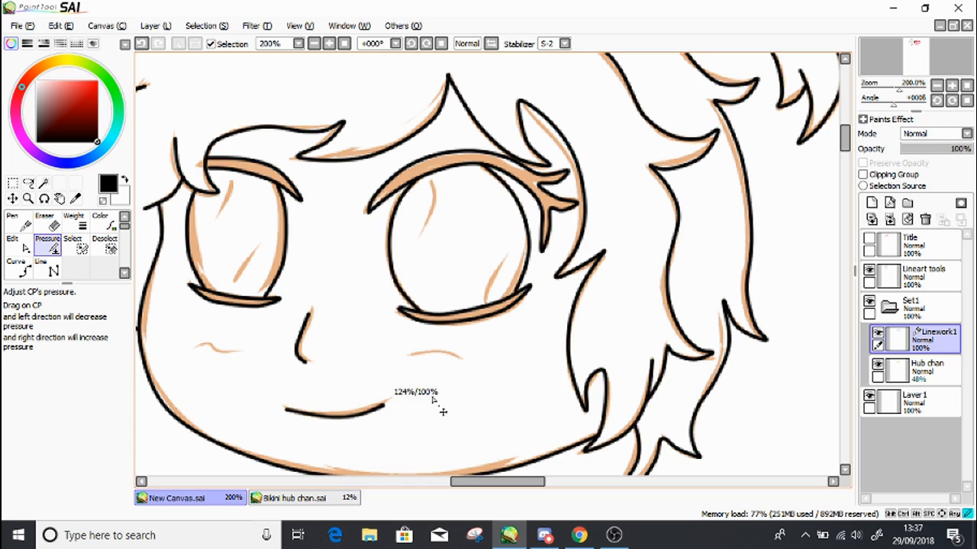
drag(287, 409, 384, 385)
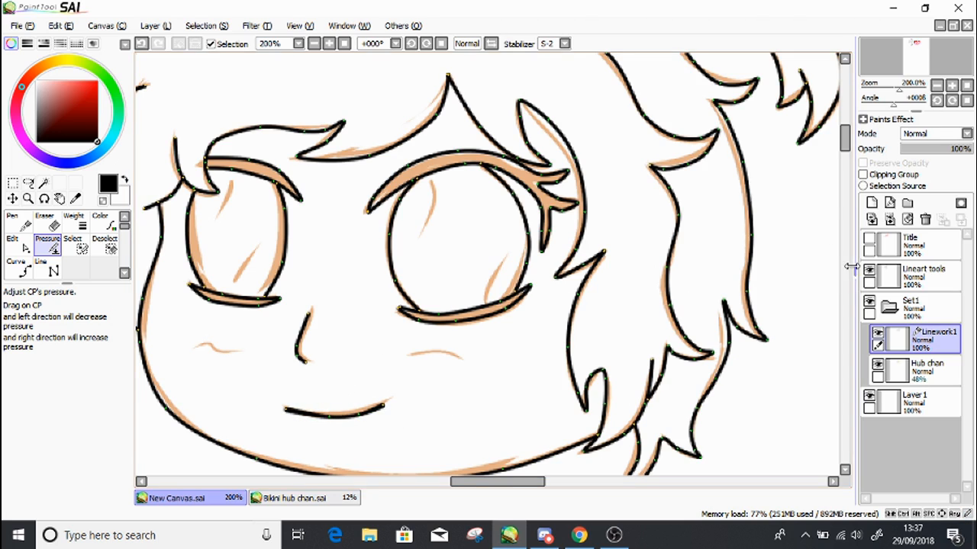
Hide the Hub chan sketch layer so that only the linework shows, and switch to the Pen tool
click(314, 44)
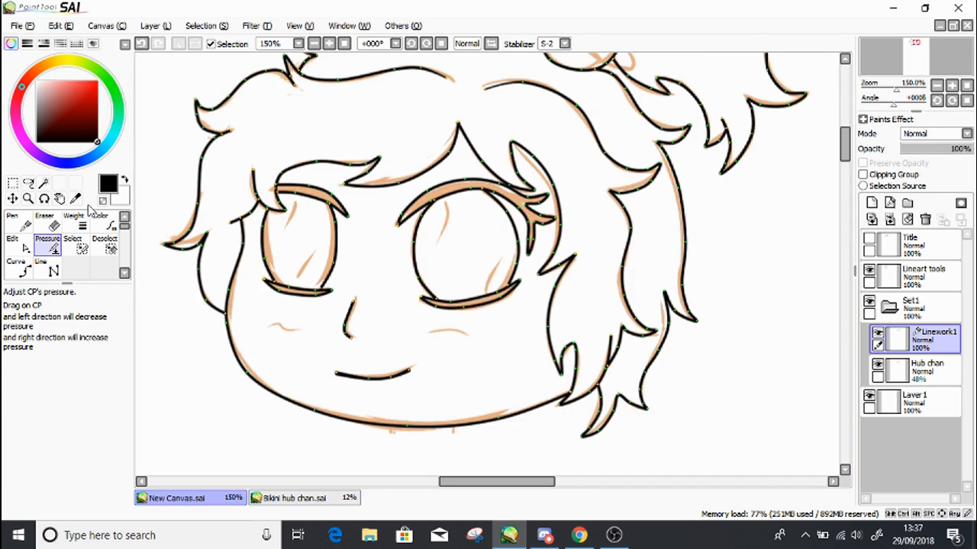
click(19, 221)
click(878, 370)
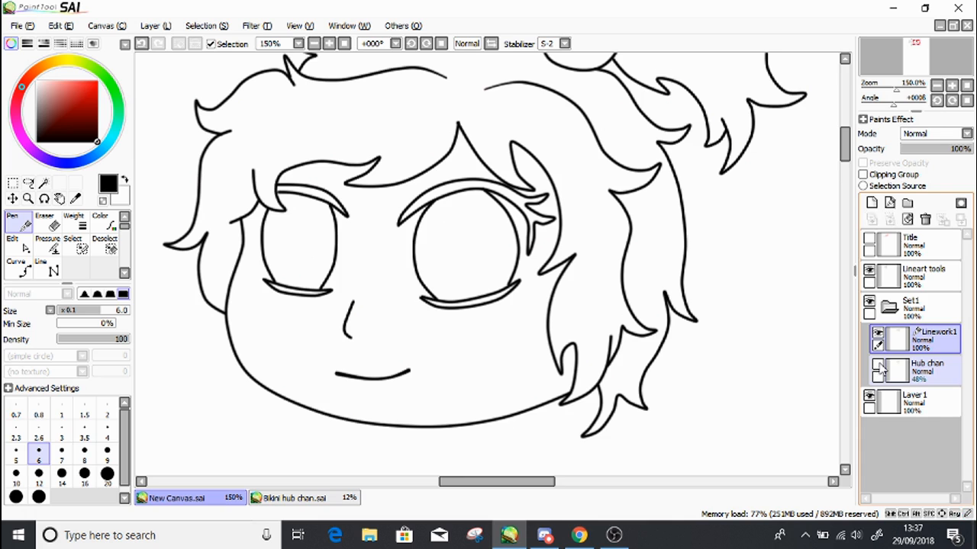
Examine the whole inked head at a smaller scale, flipping the canvas view horizontally and back
scroll(801, 150, up, 3)
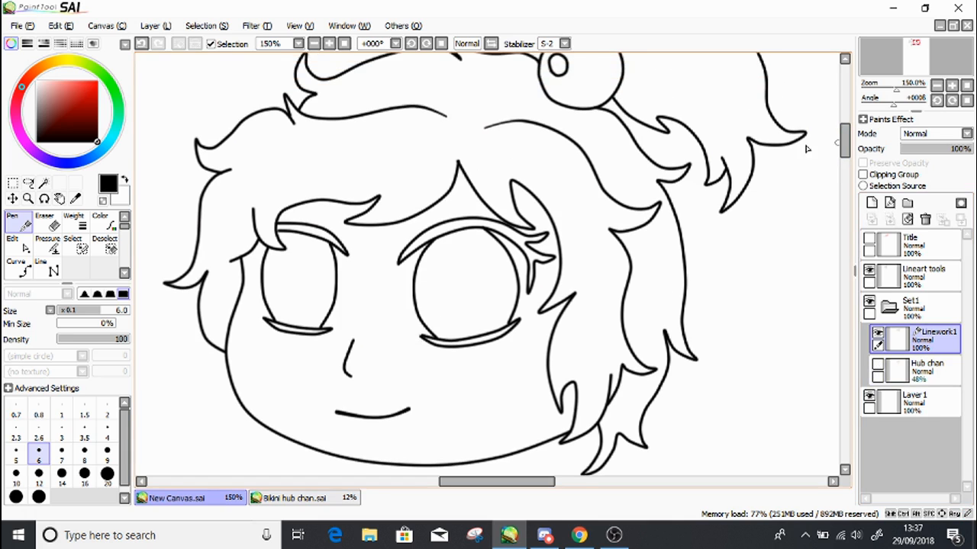
click(314, 43)
click(314, 43)
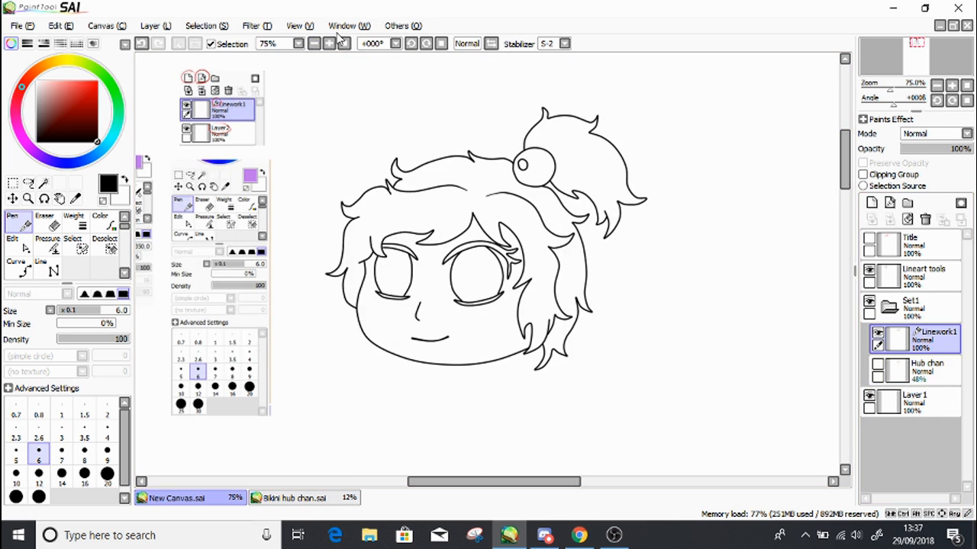
click(491, 44)
click(491, 44)
click(344, 43)
click(329, 44)
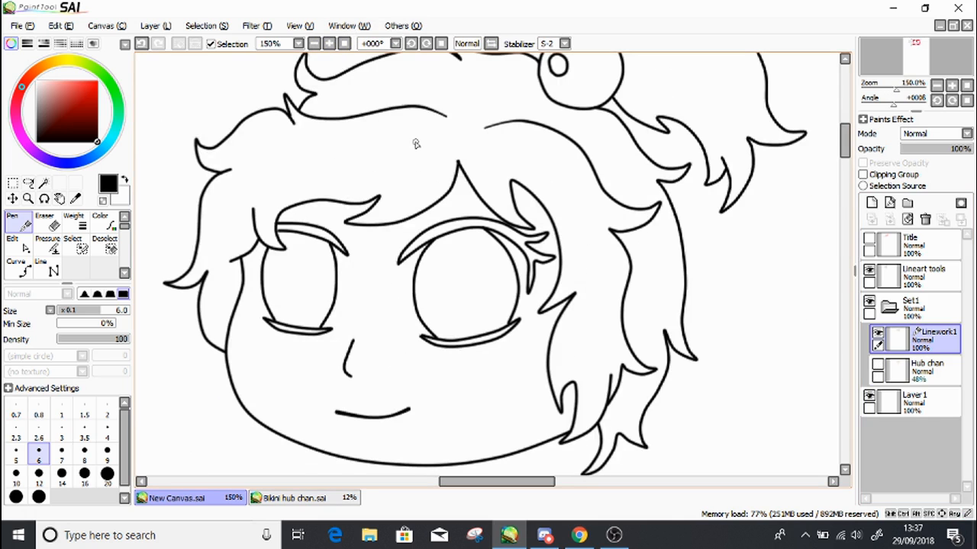
Recolour the fringe, the right front hair contour and the side lock beside the right eye red with the Color tool
click(100, 222)
click(86, 92)
drag(86, 92, 86, 87)
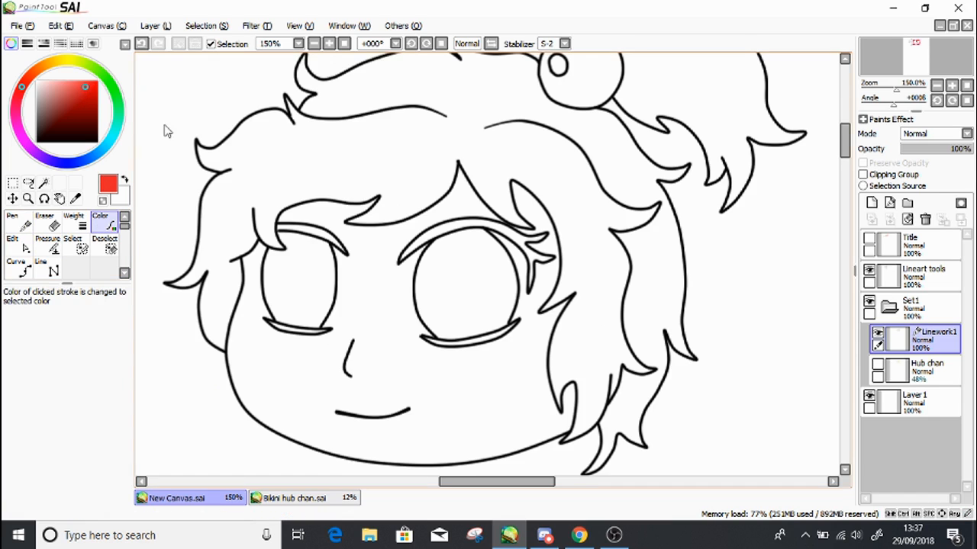
click(348, 214)
click(536, 149)
click(539, 203)
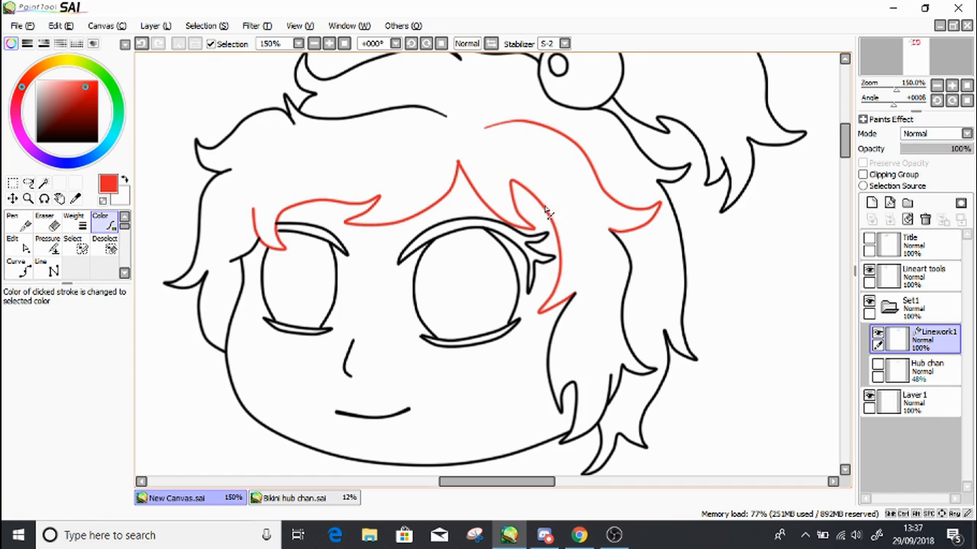
Choose orange and recolour the fringe, side lock and right front hair contours with the Color tool
click(52, 63)
mouse_move(86, 88)
mouse_down()
mouse_move(91, 95)
mouse_move(45, 71)
mouse_up()
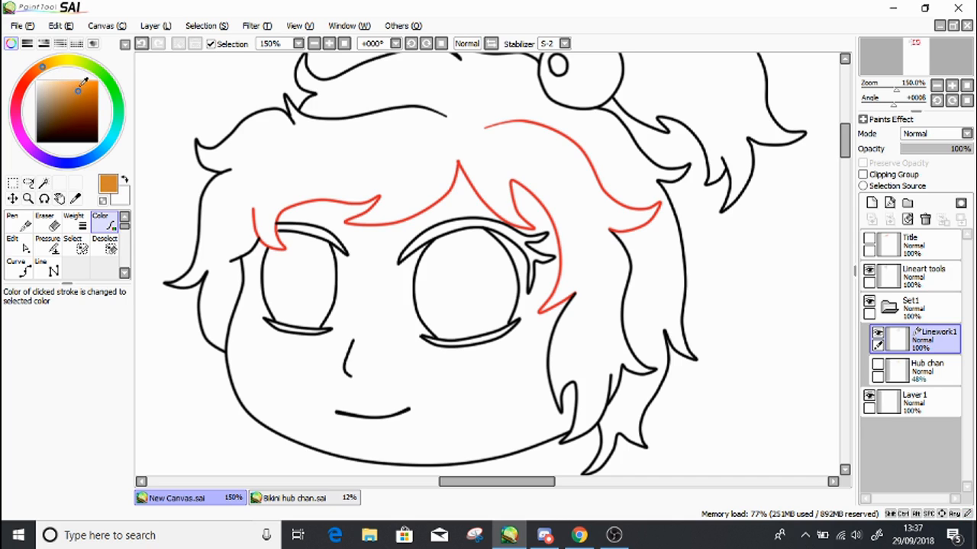
click(418, 203)
click(480, 191)
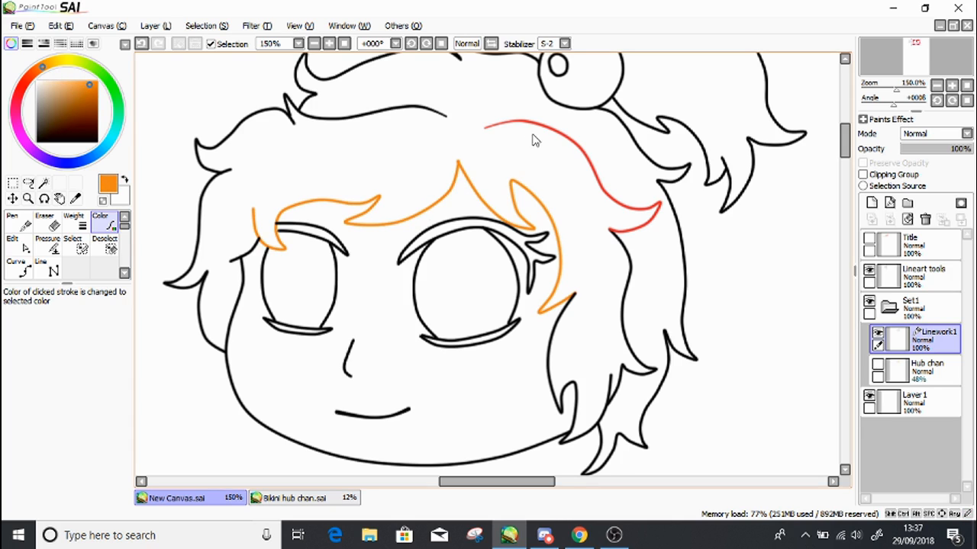
click(607, 195)
click(630, 282)
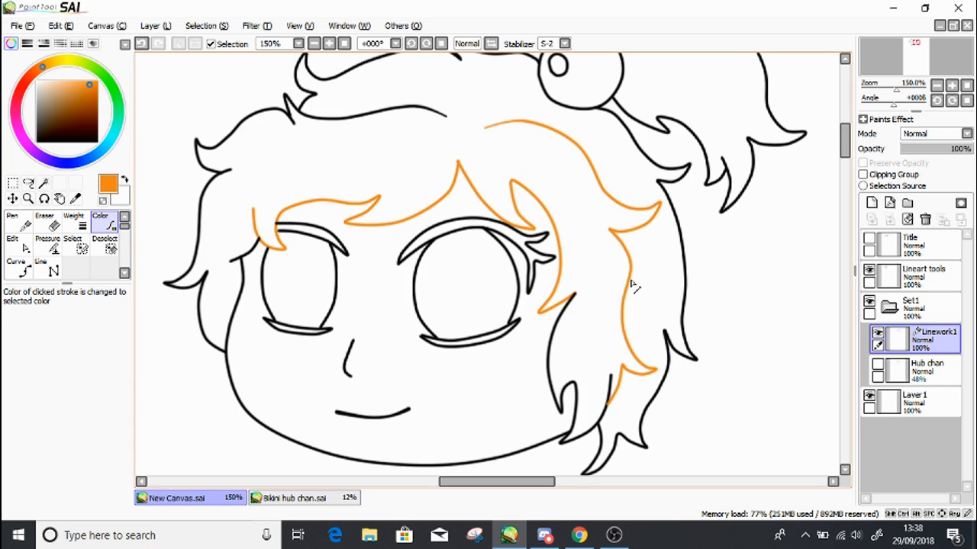
Recolour the right lock's lower strands, the left side hair and the top front hair contour orange
click(577, 400)
click(199, 223)
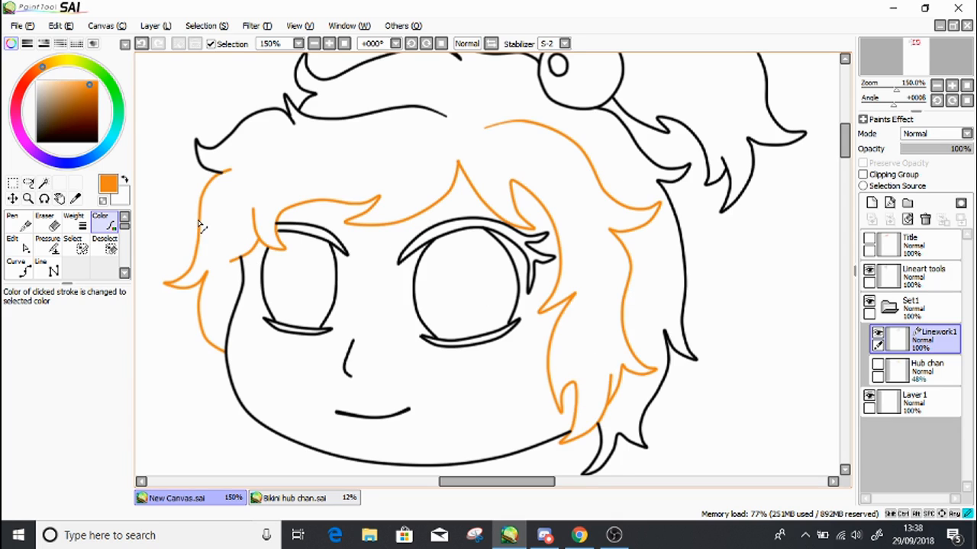
click(267, 116)
click(327, 119)
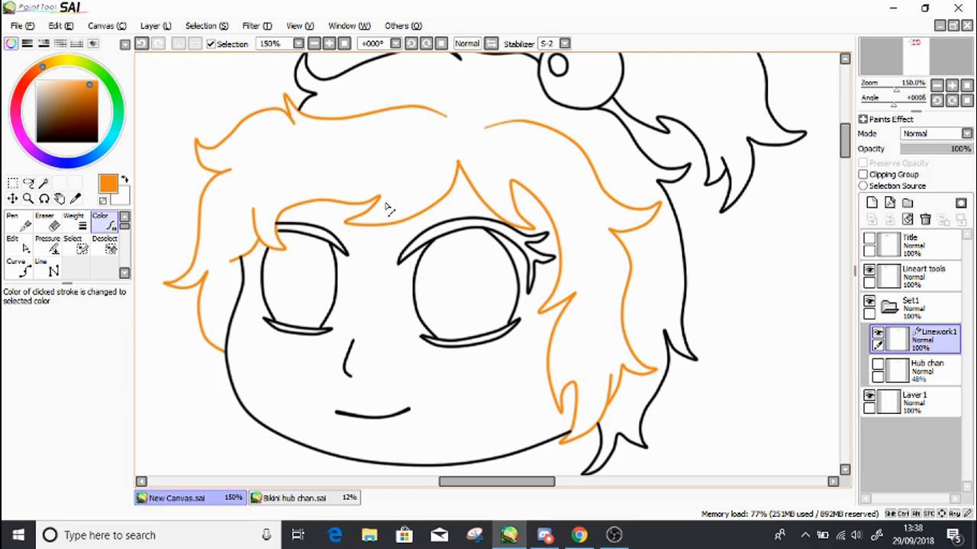
Adjust the upper ends of the left eyelash and left face contour with the Edit tool so they stop at the orange hair
click(329, 43)
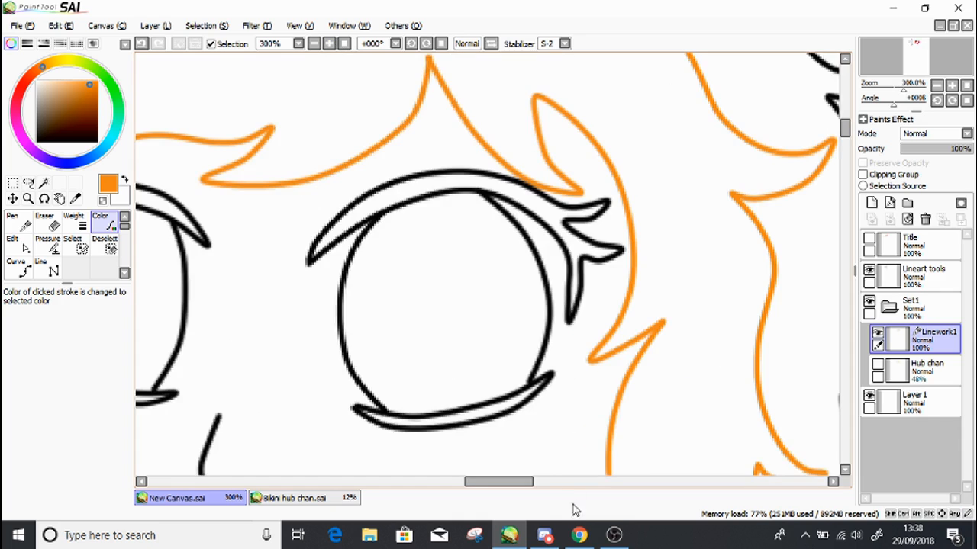
drag(517, 482, 488, 483)
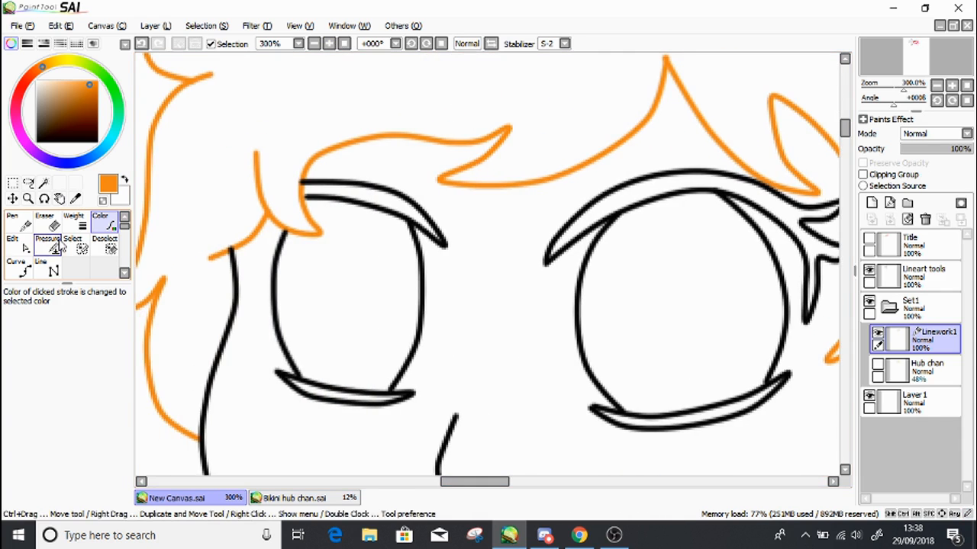
click(13, 245)
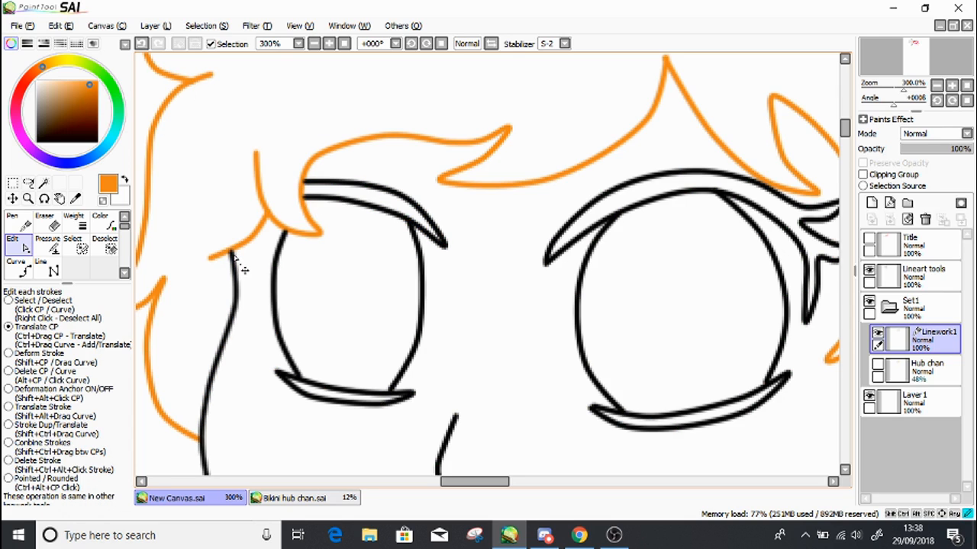
click(314, 43)
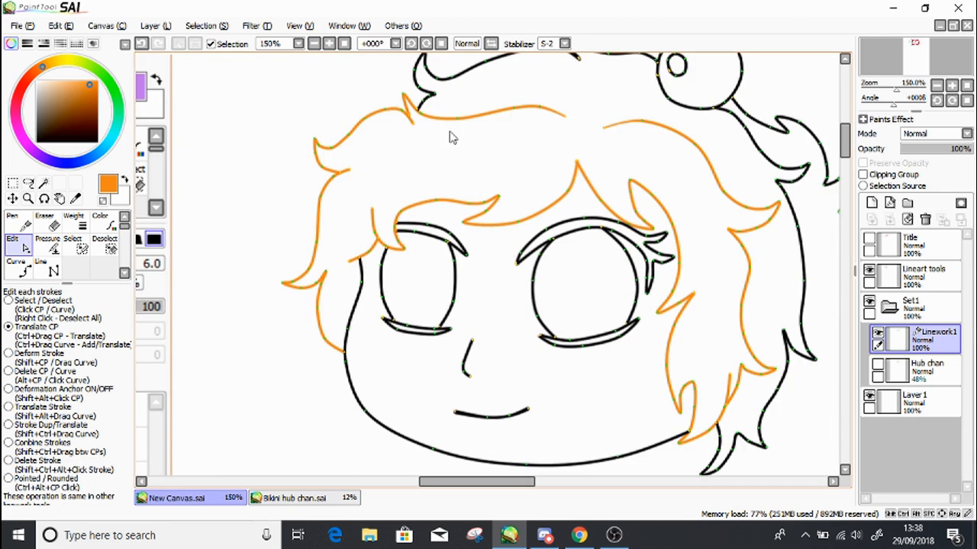
drag(920, 62, 922, 63)
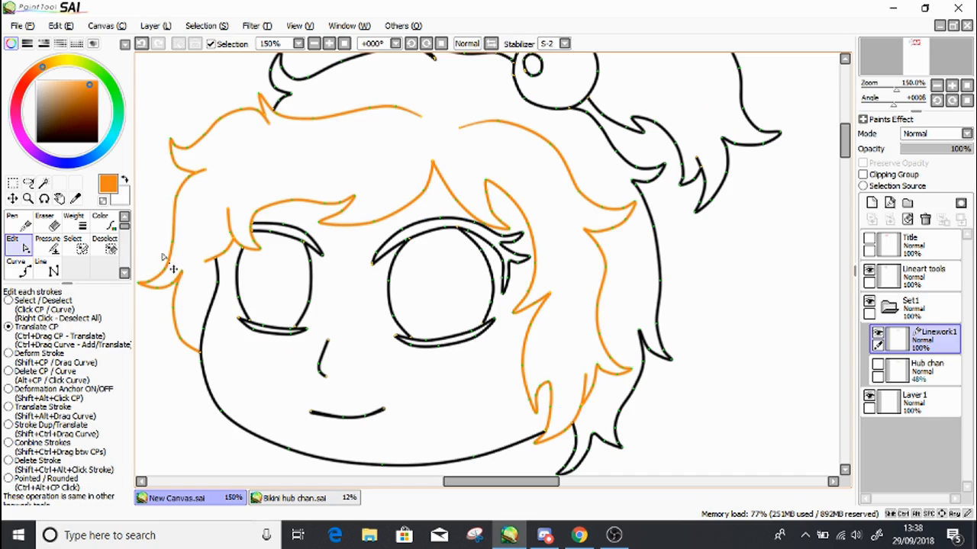
Create a new normal layer and place it directly beneath the Linework1 layer
click(13, 221)
click(315, 44)
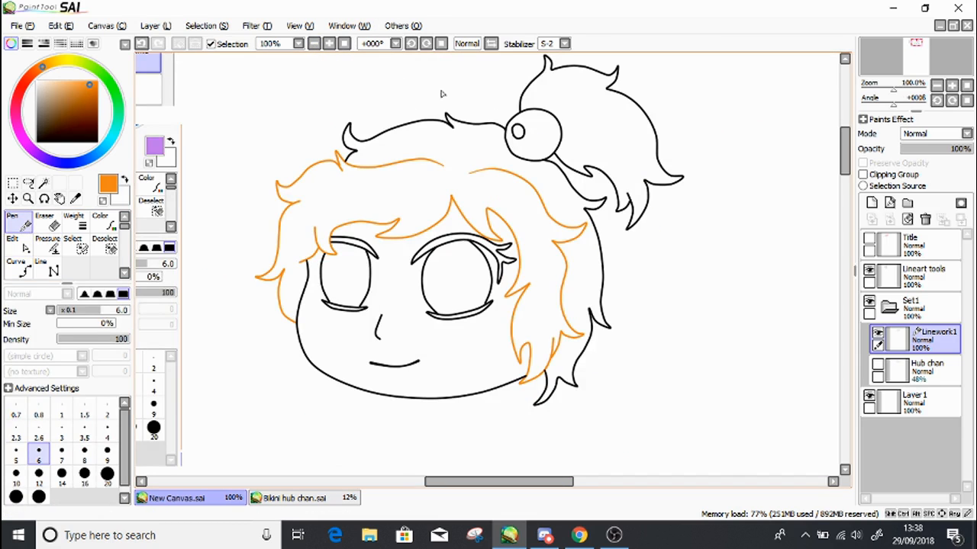
click(872, 203)
drag(916, 336, 915, 370)
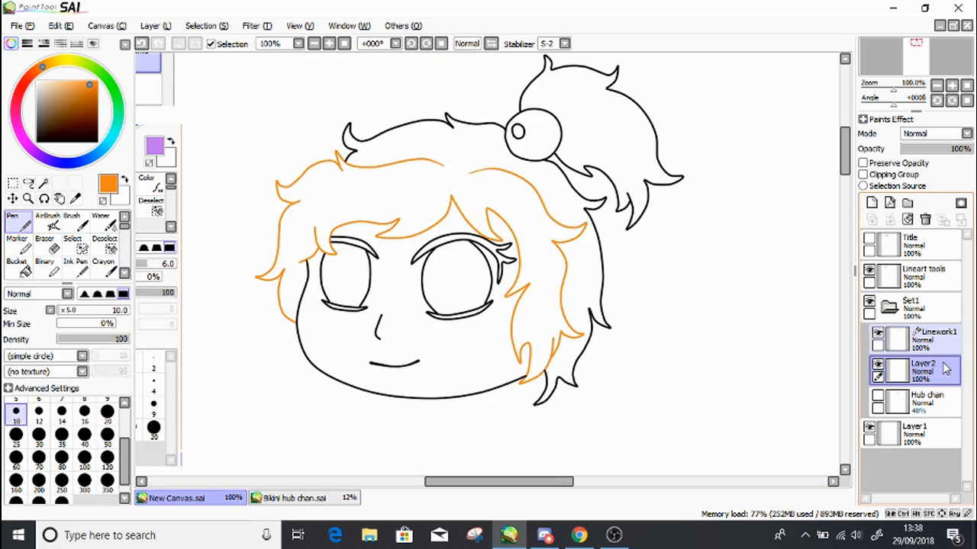
Select the head hair, ponytail, face and both eyes of the Linework1 drawing with the Magic Wand
click(43, 184)
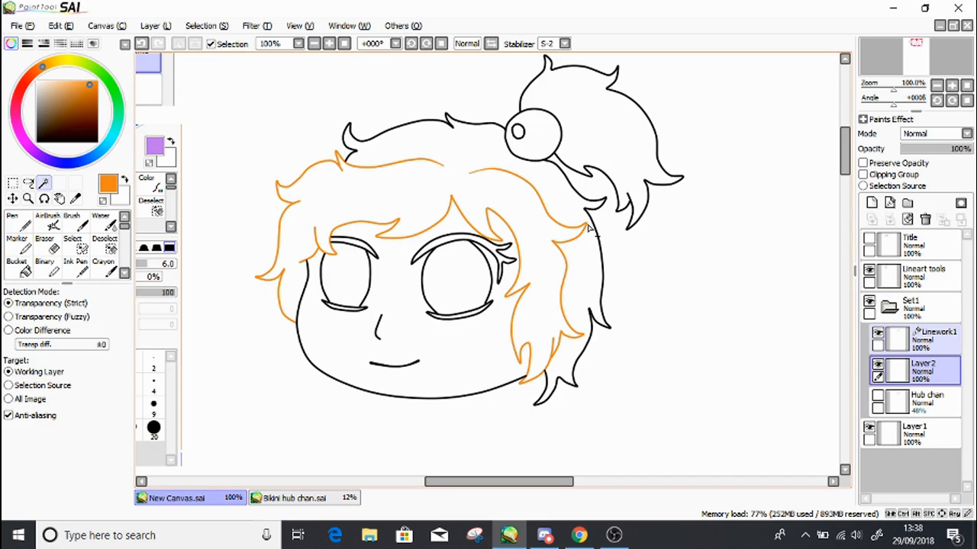
click(923, 340)
click(470, 151)
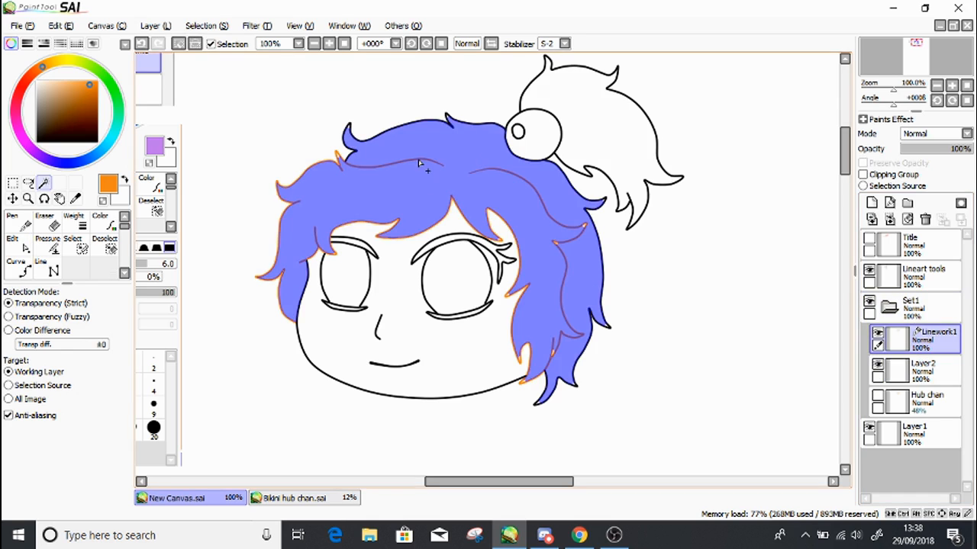
click(578, 161)
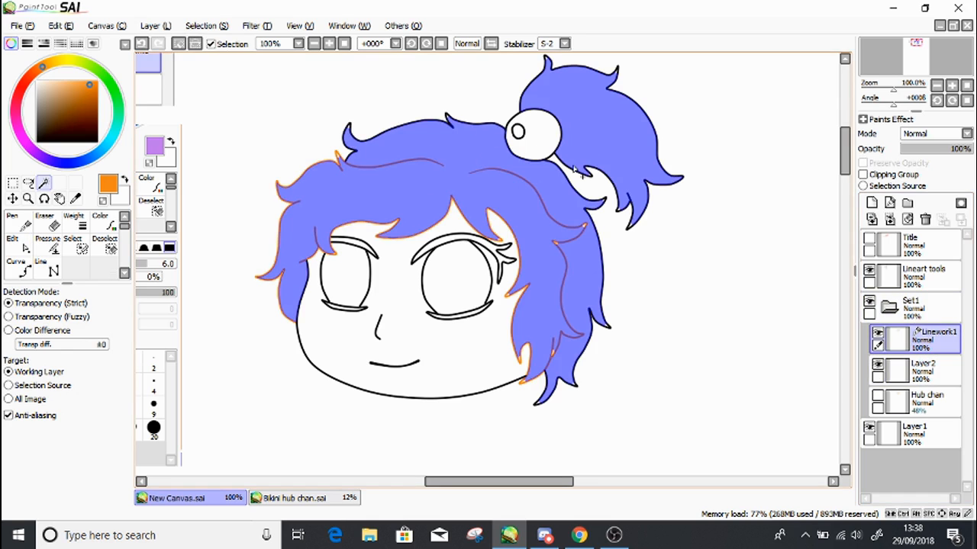
click(479, 356)
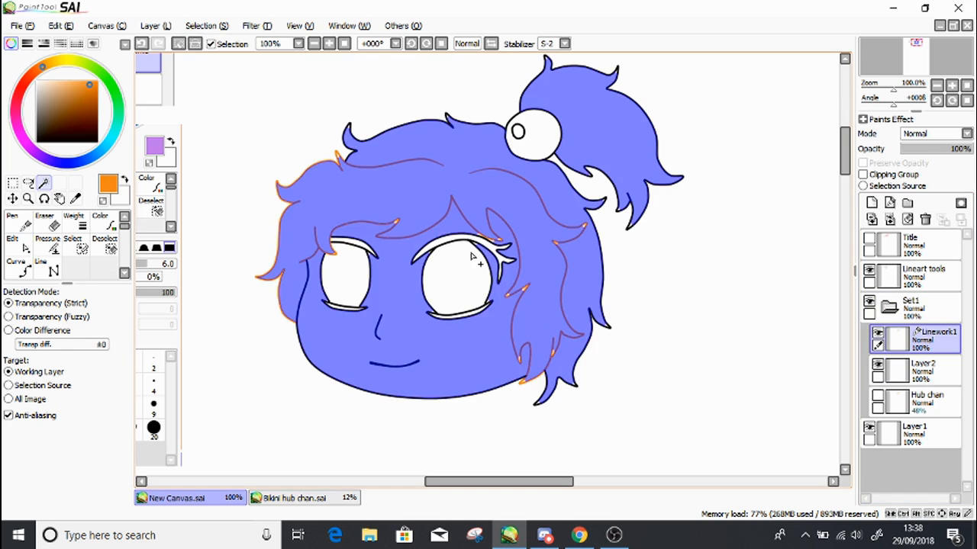
click(458, 272)
click(358, 267)
Undo all the Magic Wand selections on the head drawing
click(141, 44)
click(141, 43)
click(141, 44)
click(141, 44)
click(141, 43)
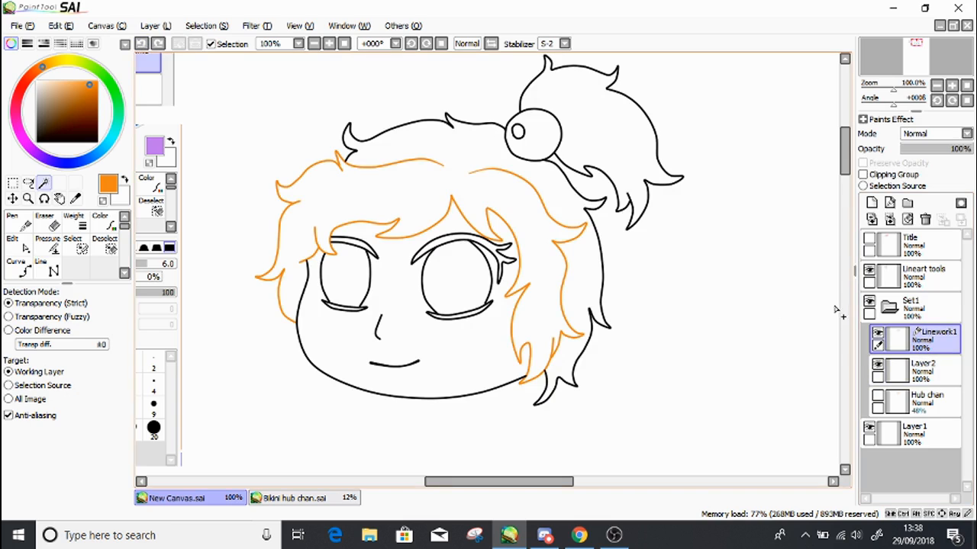
Hide the Linework1 layer, show the Hub chan sketch and make Layer2 the active layer
click(925, 371)
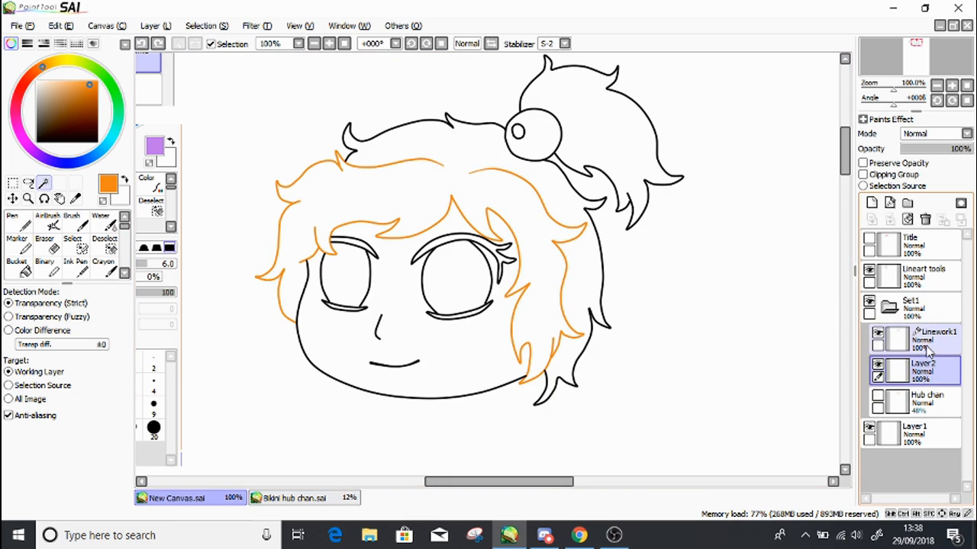
click(927, 347)
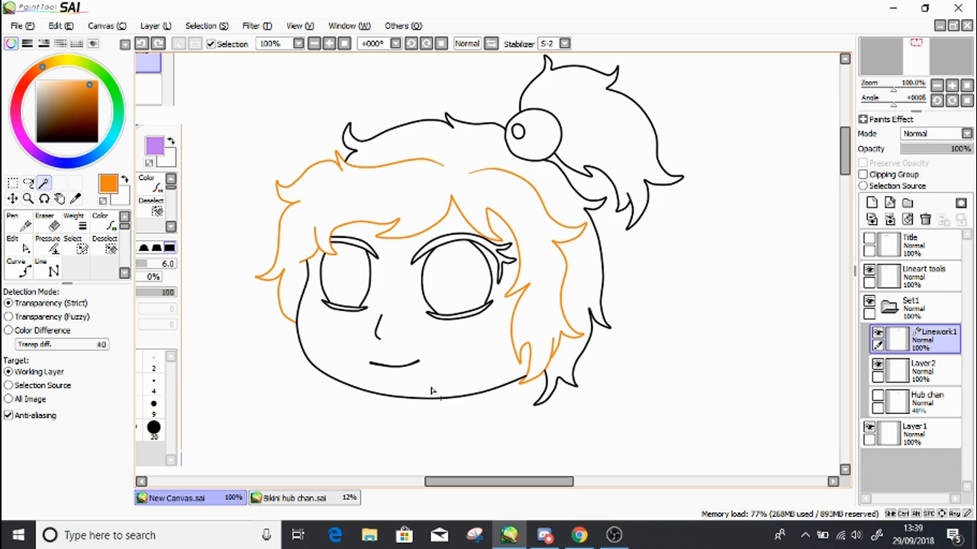
click(878, 334)
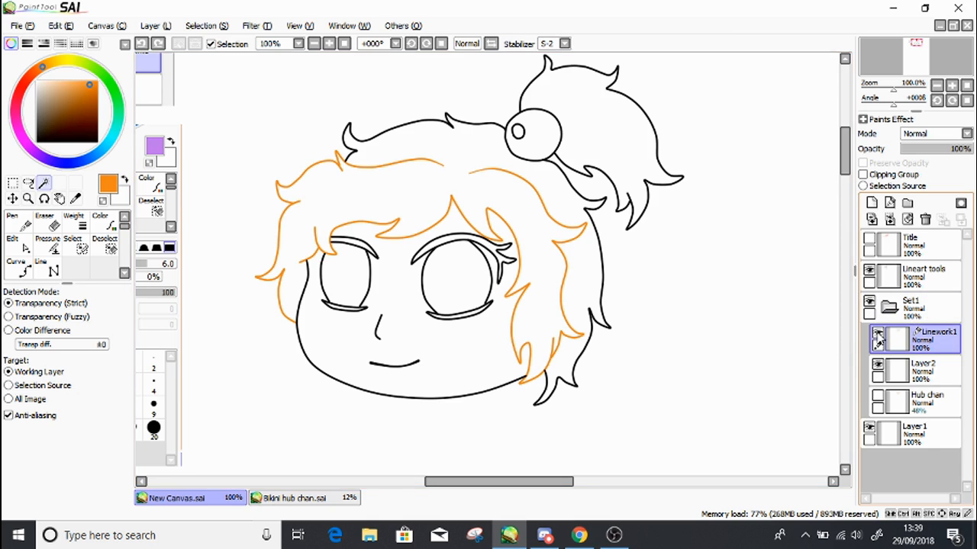
click(897, 402)
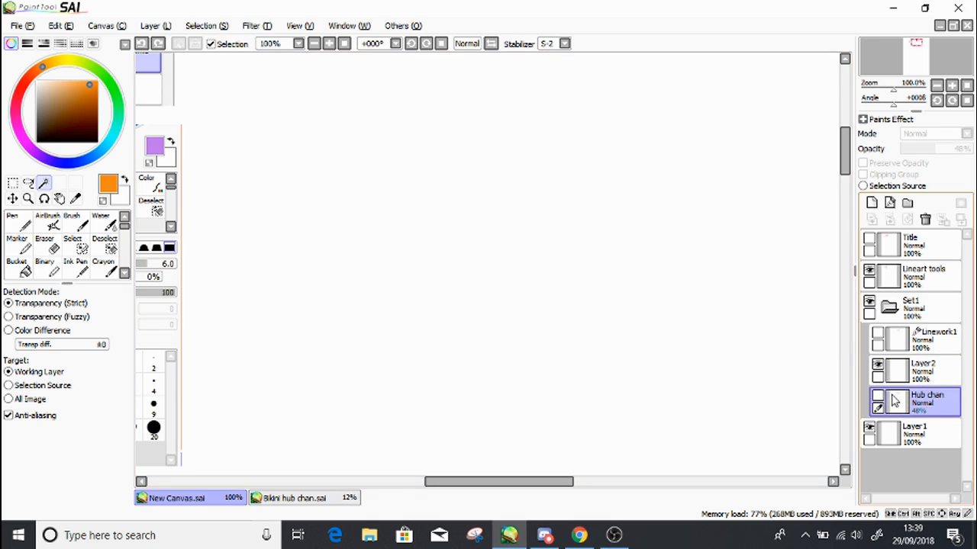
click(878, 397)
click(891, 372)
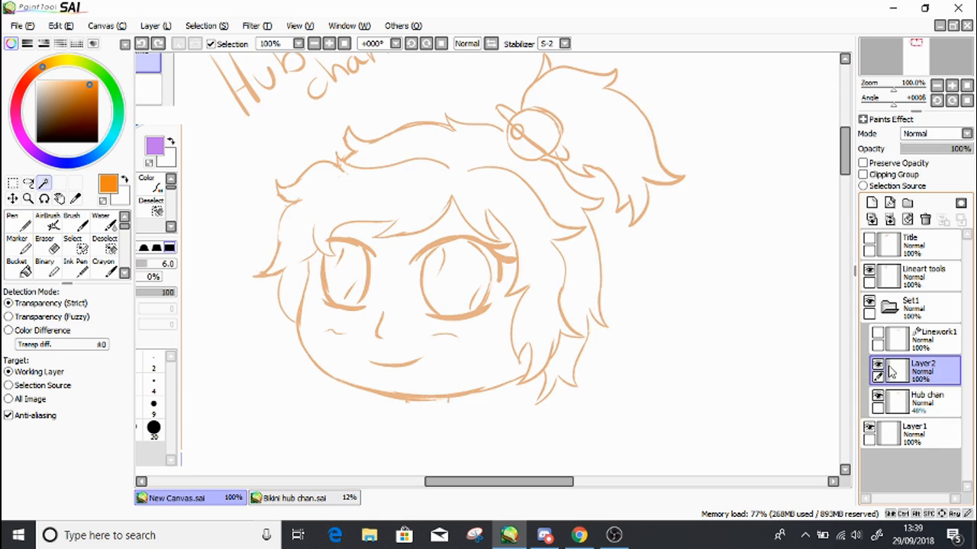
Choose the K ink brush and set the drawing colour to black for inking around the right eye
click(327, 43)
click(327, 43)
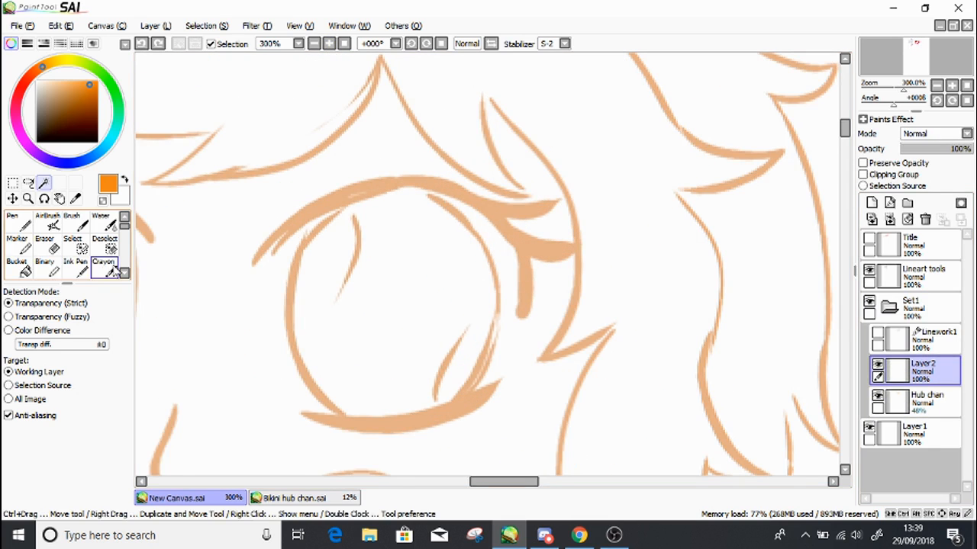
scroll(105, 270, down, 4)
click(47, 244)
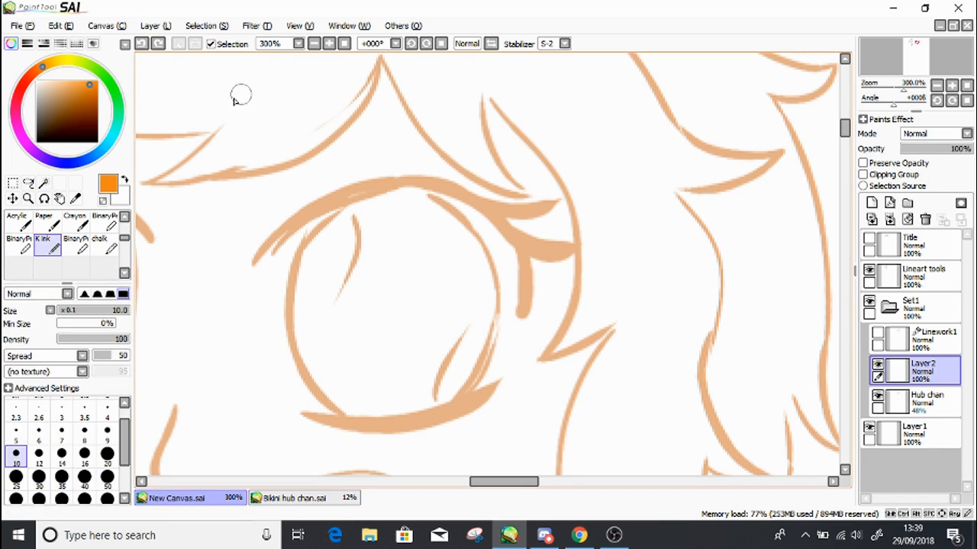
click(97, 142)
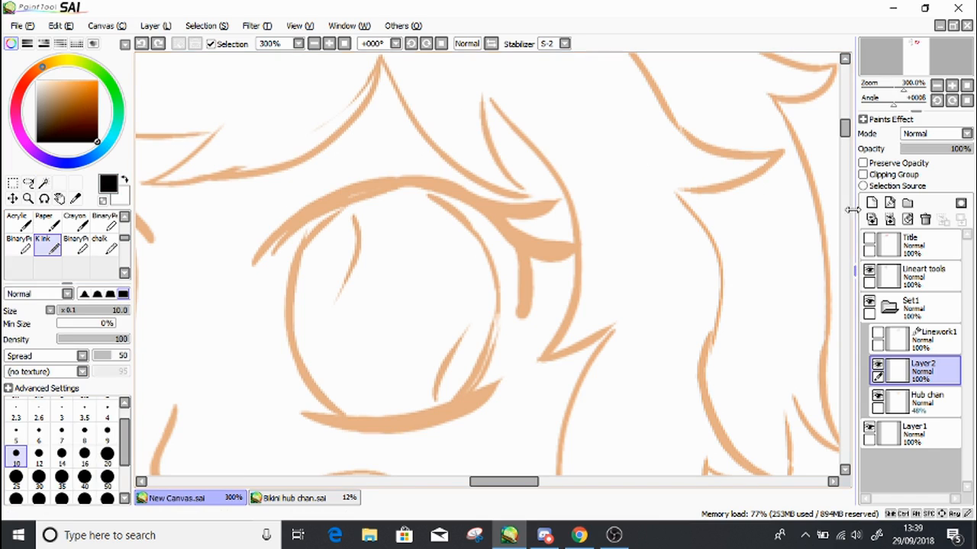
Ink the fringe edge from its central peak to the right eyelash, plus the side lock's short inner edge
drag(845, 129, 845, 124)
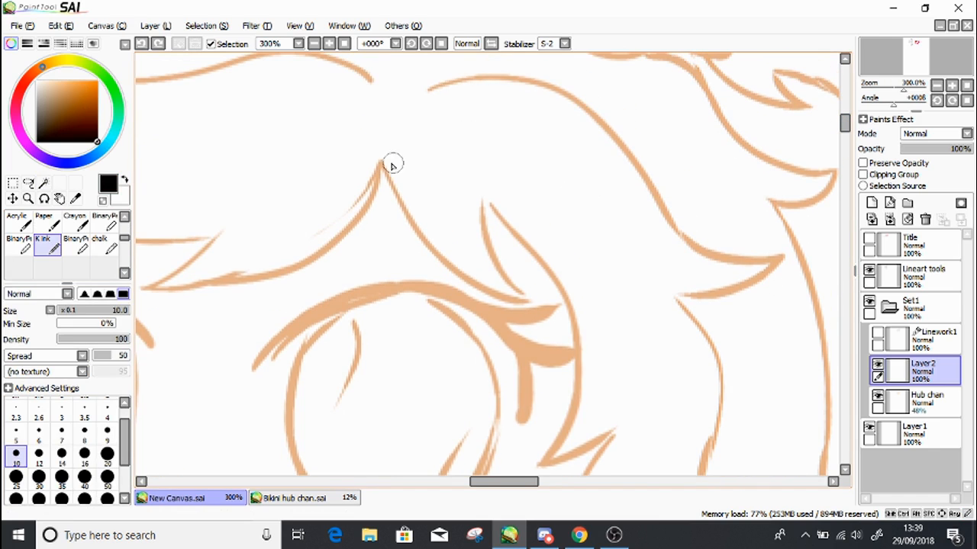
mouse_move(382, 161)
mouse_down()
mouse_move(403, 229)
mouse_move(459, 284)
mouse_up()
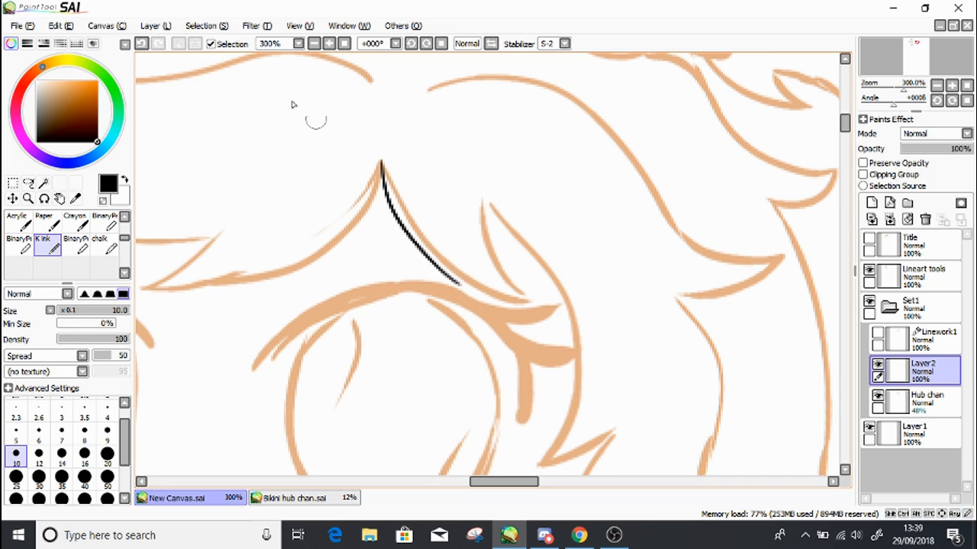
click(141, 44)
mouse_move(379, 158)
mouse_down()
mouse_move(422, 243)
mouse_move(489, 293)
mouse_move(534, 311)
mouse_move(515, 294)
mouse_move(481, 203)
mouse_up()
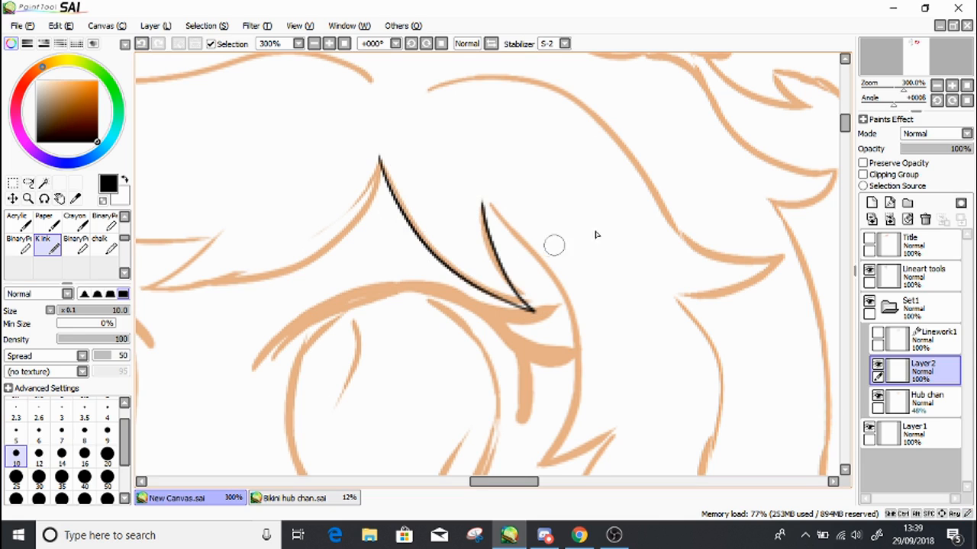
Ink the side lock's contour from its upper tip past the right eye to the small notch near the cheek
drag(844, 124, 845, 133)
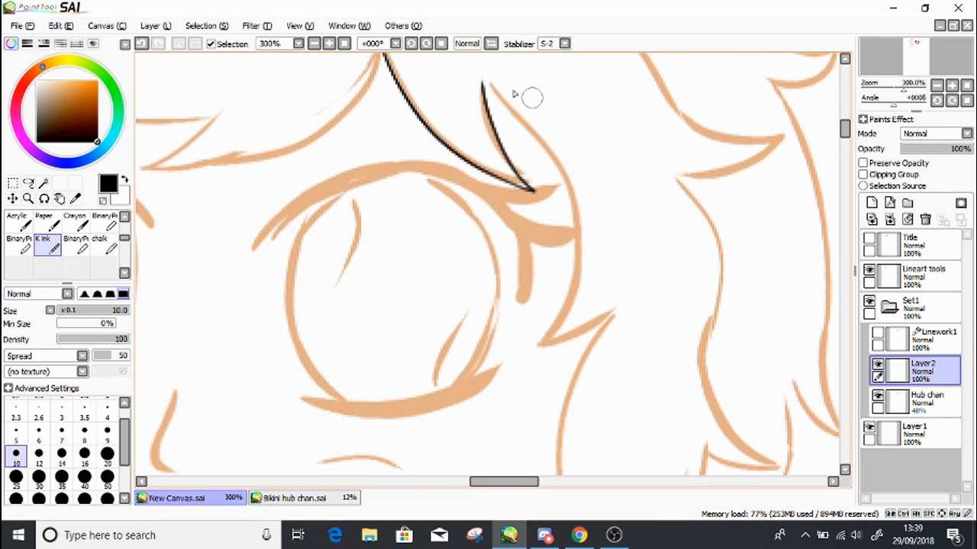
drag(484, 83, 528, 117)
mouse_move(579, 261)
mouse_down()
mouse_move(521, 316)
mouse_move(620, 287)
mouse_up()
drag(846, 130, 851, 144)
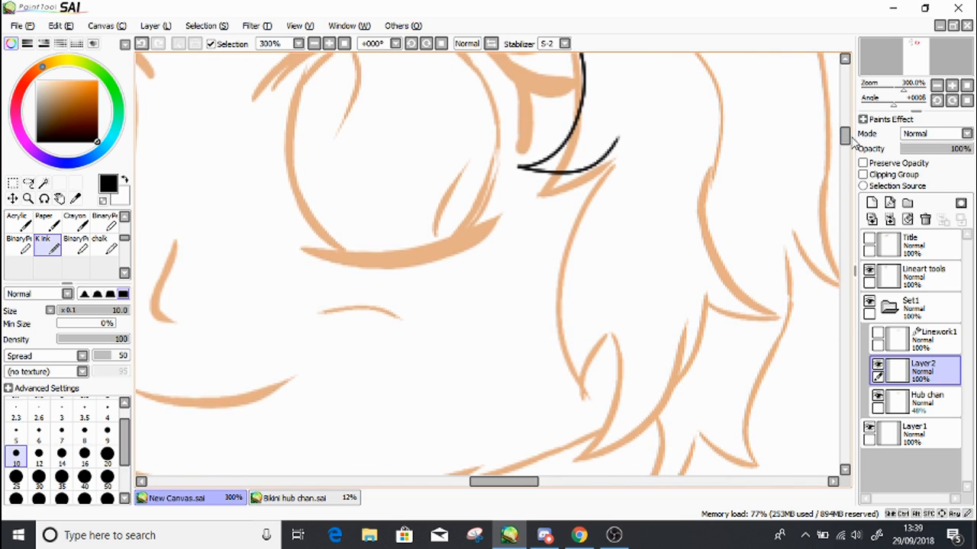
mouse_move(618, 140)
mouse_down()
mouse_move(567, 229)
mouse_move(560, 302)
mouse_move(580, 390)
mouse_move(613, 328)
mouse_up()
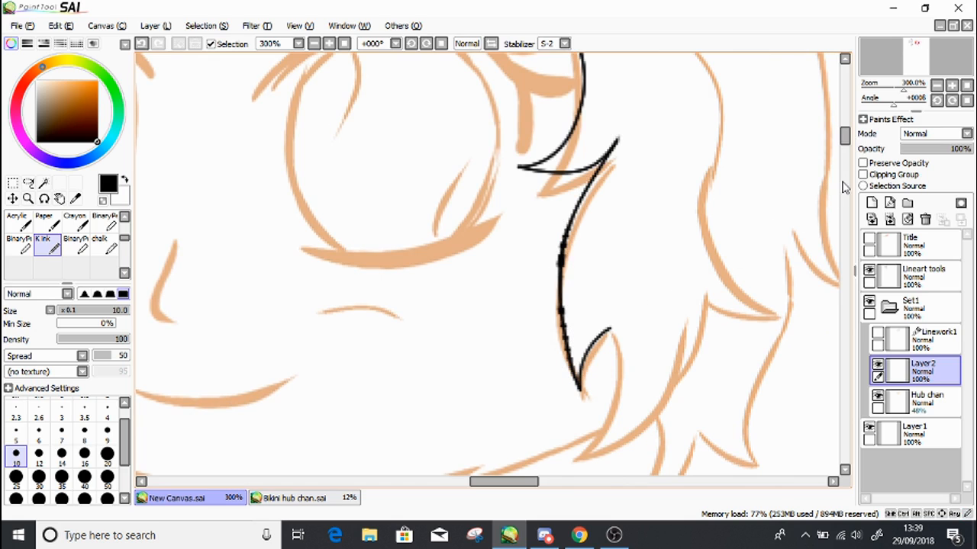
Ink the side lock's lowest tip and the outer strands rising along its right side
drag(845, 139, 847, 149)
mouse_move(609, 74)
mouse_down()
mouse_move(618, 126)
mouse_move(584, 206)
mouse_move(664, 164)
mouse_move(686, 70)
mouse_up()
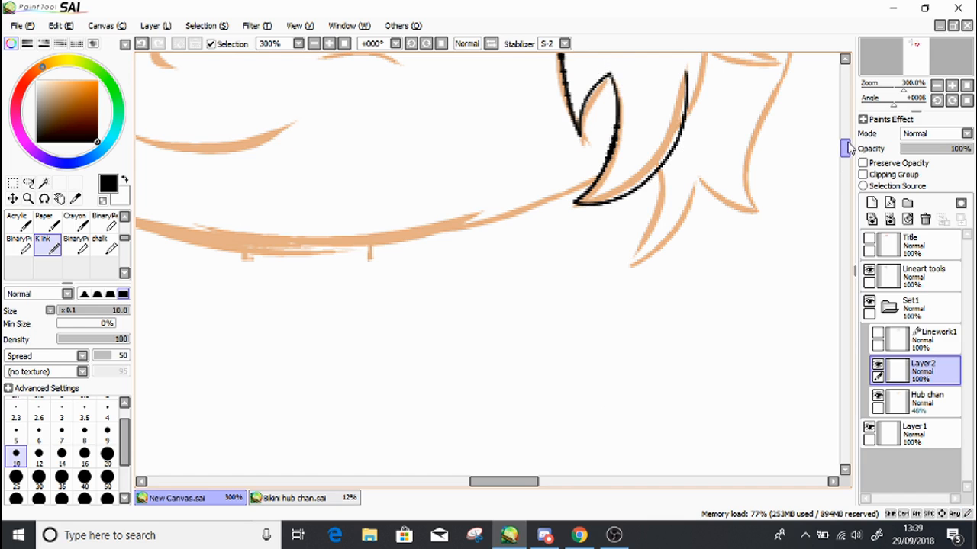
drag(846, 149, 845, 137)
mouse_move(685, 356)
mouse_down()
mouse_move(705, 280)
mouse_move(743, 303)
mouse_move(777, 301)
mouse_move(740, 281)
mouse_move(703, 200)
mouse_move(722, 140)
mouse_up()
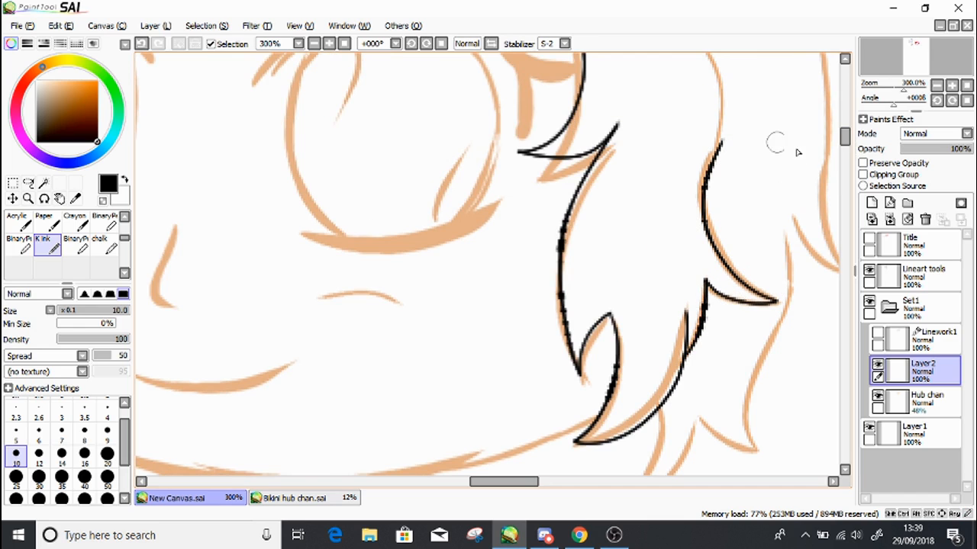
drag(847, 145, 840, 137)
mouse_move(717, 388)
mouse_down()
mouse_move(726, 328)
mouse_move(685, 259)
mouse_move(775, 211)
mouse_move(676, 183)
mouse_move(674, 171)
mouse_up()
drag(847, 126, 844, 121)
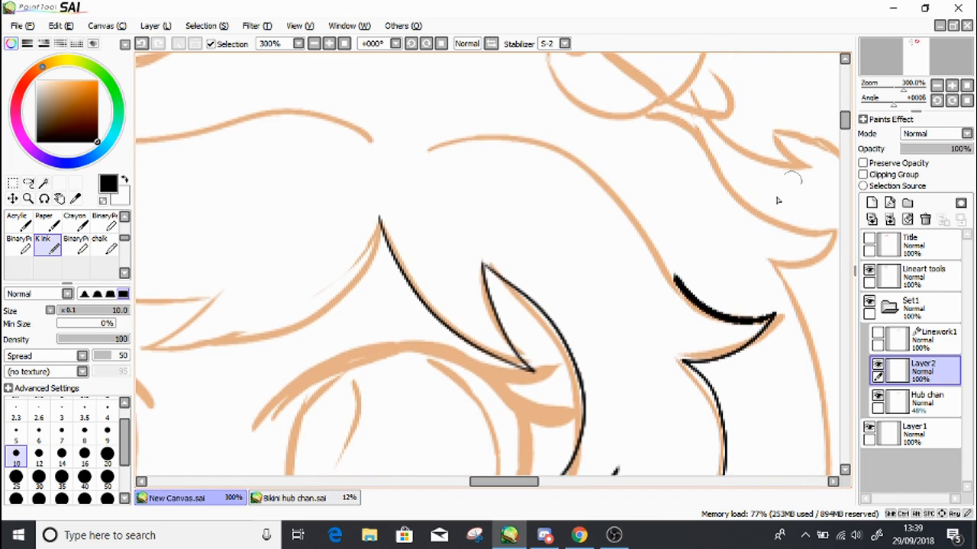
mouse_move(677, 281)
mouse_down()
mouse_move(608, 178)
mouse_move(529, 133)
mouse_move(441, 145)
mouse_up()
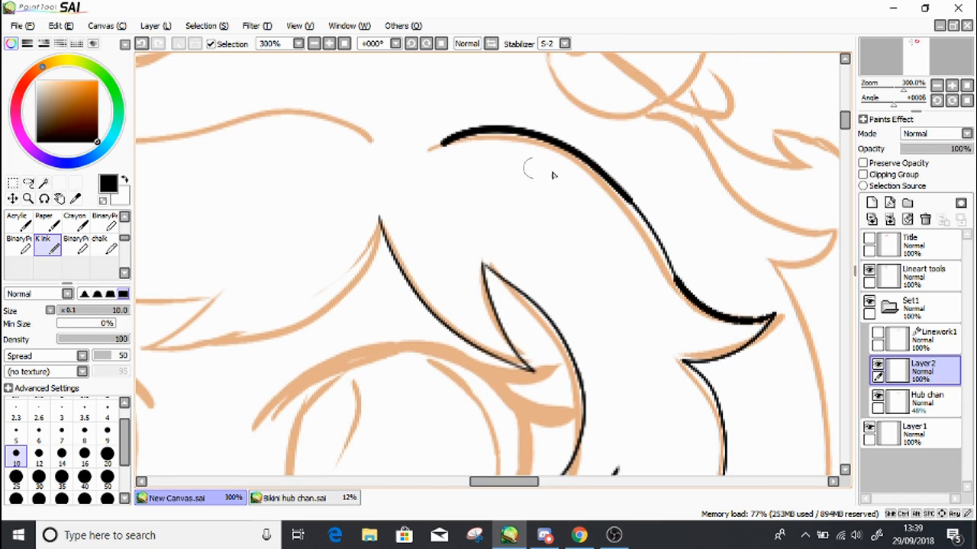
mouse_move(534, 482)
mouse_down()
mouse_move(490, 483)
mouse_move(530, 486)
mouse_move(517, 485)
mouse_up()
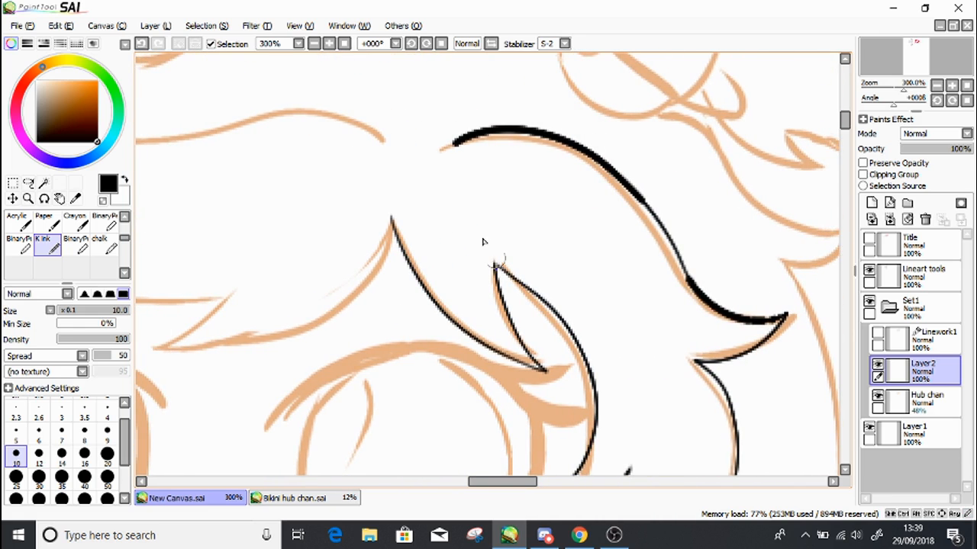
click(148, 44)
click(149, 45)
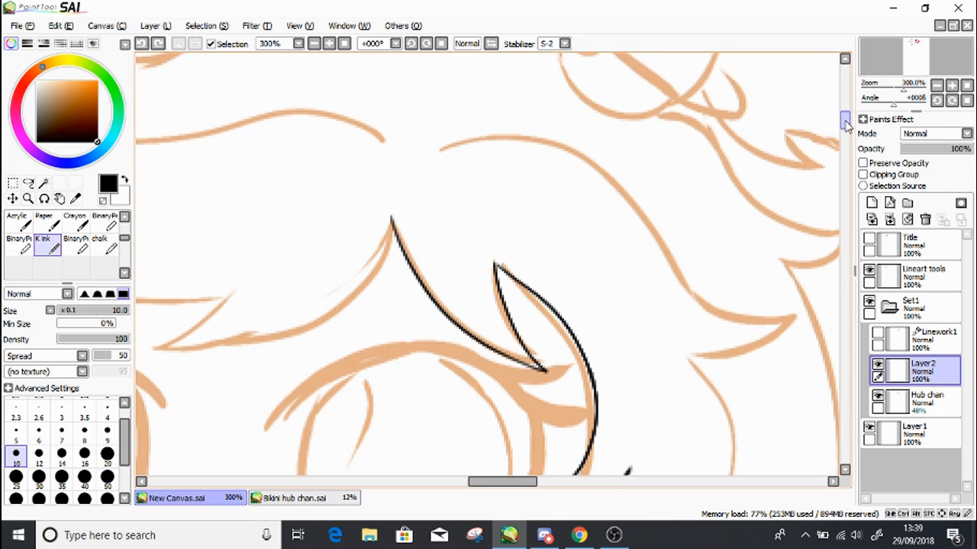
Ink the right front hair contour from the side lock's outer edge, around its pointed tip, to the top parting
drag(845, 124, 843, 152)
mouse_move(737, 351)
mouse_down()
mouse_move(733, 292)
mouse_move(712, 246)
mouse_move(686, 226)
mouse_move(715, 227)
mouse_move(788, 184)
mouse_move(750, 190)
mouse_move(690, 153)
mouse_up()
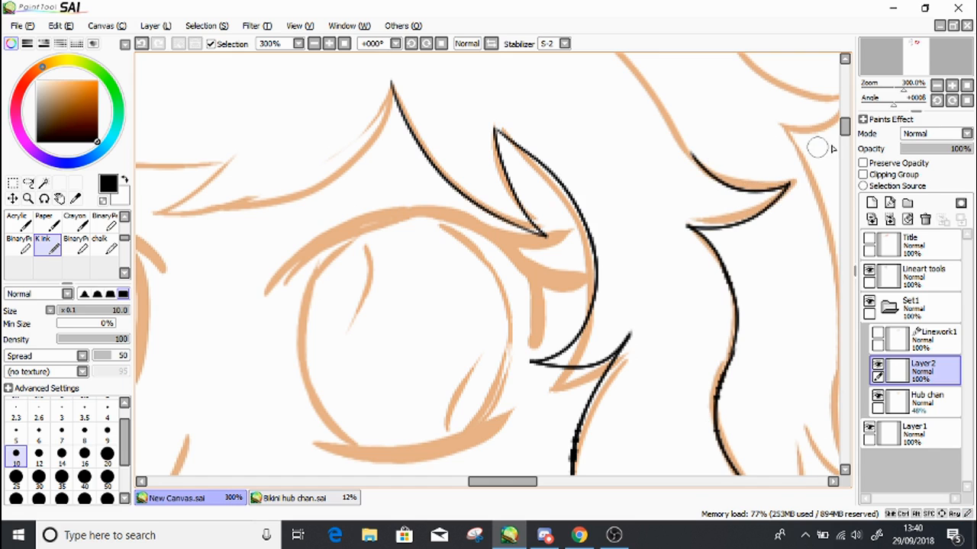
drag(846, 131, 846, 126)
mouse_move(689, 229)
mouse_down()
mouse_move(663, 172)
mouse_move(602, 97)
mouse_move(496, 61)
mouse_move(446, 76)
mouse_up()
Ink the fringe from its central peak across to the left eye, including the curled strand and short temple strand
drag(518, 482, 482, 482)
mouse_move(680, 158)
mouse_down()
mouse_move(672, 198)
mouse_move(611, 249)
mouse_move(484, 257)
mouse_up()
click(142, 43)
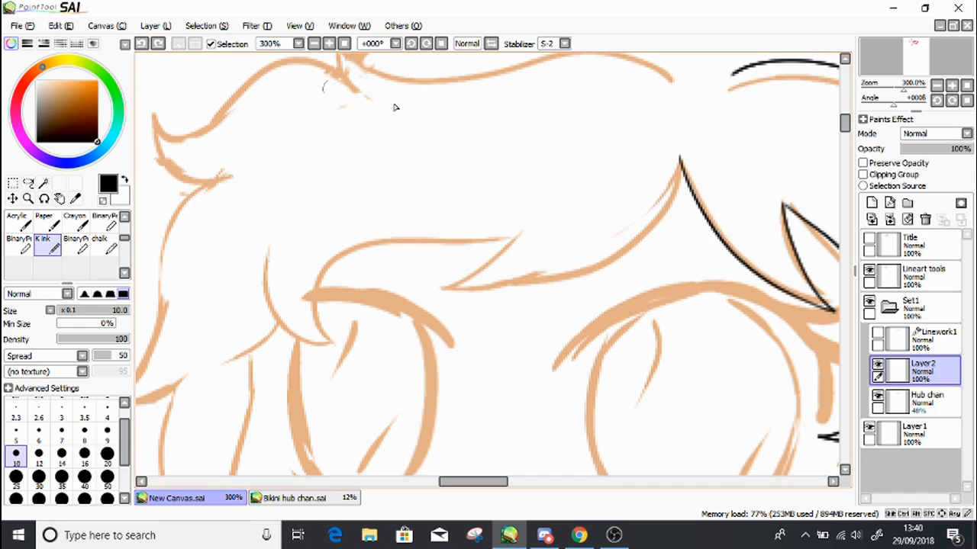
mouse_move(680, 158)
mouse_down()
mouse_move(673, 205)
mouse_move(587, 272)
mouse_move(469, 287)
mouse_move(434, 279)
mouse_move(473, 277)
mouse_move(508, 244)
mouse_move(406, 237)
mouse_move(329, 282)
mouse_move(356, 343)
mouse_move(306, 340)
mouse_move(268, 251)
mouse_up()
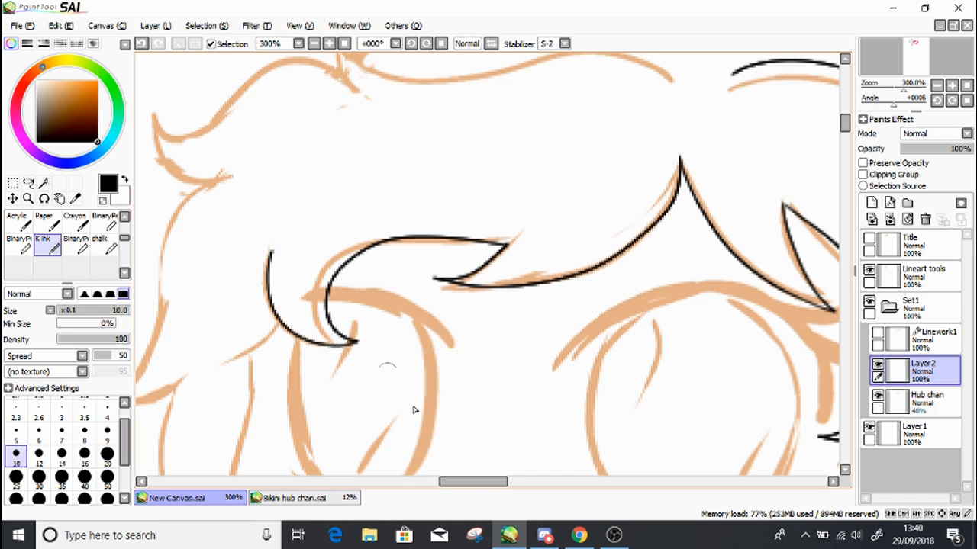
drag(475, 482, 450, 483)
mouse_move(522, 303)
mouse_down()
mouse_move(534, 321)
mouse_move(472, 366)
mouse_up()
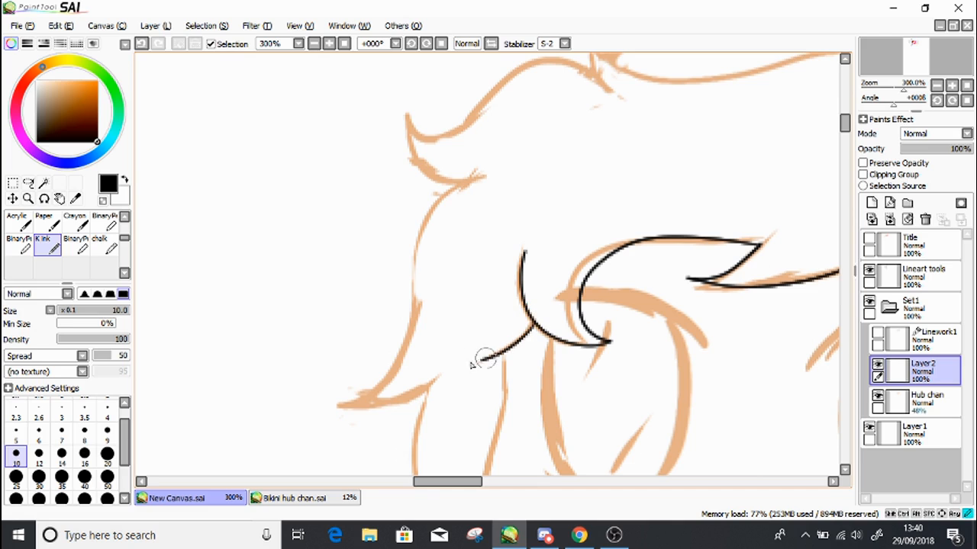
Ink the left side hair contour from the cheek up around its pointed tufts to the top of the head
drag(849, 127, 848, 135)
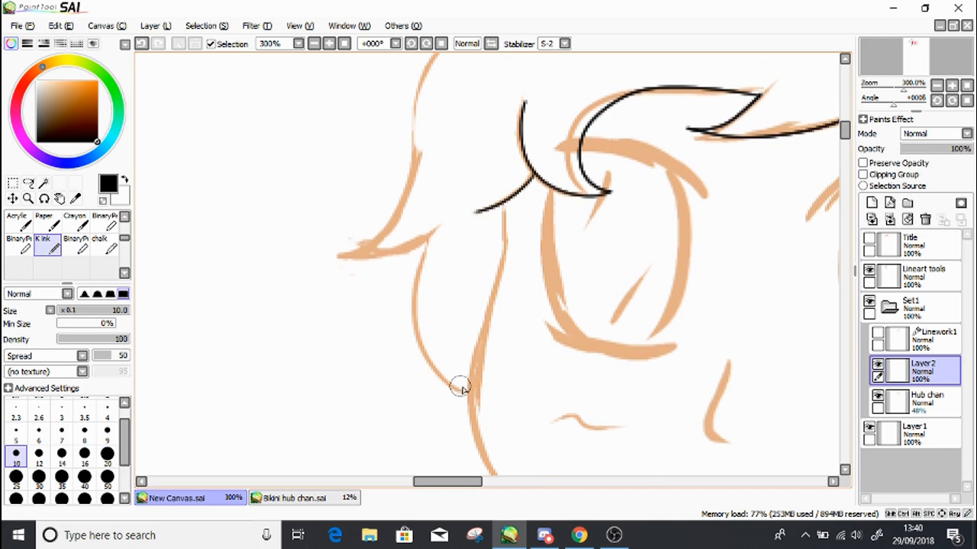
mouse_move(470, 397)
mouse_down()
mouse_move(404, 312)
mouse_move(427, 234)
mouse_move(320, 229)
mouse_move(394, 194)
mouse_move(474, 85)
mouse_up()
drag(845, 132, 845, 120)
mouse_move(408, 328)
mouse_down()
mouse_move(433, 290)
mouse_move(475, 264)
mouse_move(424, 273)
mouse_move(388, 201)
mouse_move(452, 196)
mouse_move(541, 129)
mouse_move(603, 143)
mouse_up()
Ink the top front hair contour with its small tuft, and the back hair contour above it towards the hair bobble
drag(455, 482, 488, 482)
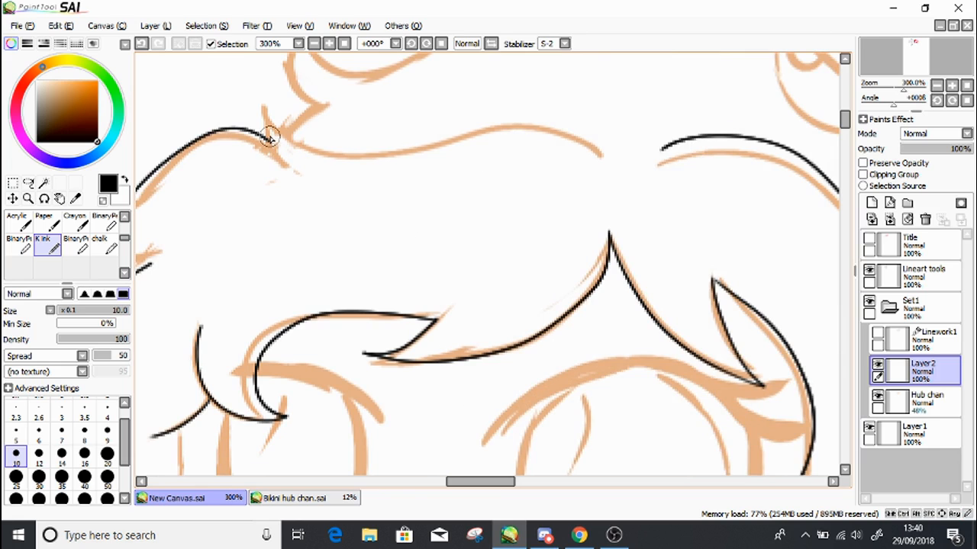
mouse_move(267, 137)
mouse_down()
mouse_move(264, 98)
mouse_move(302, 136)
mouse_move(516, 90)
mouse_move(606, 128)
mouse_up()
drag(849, 123, 847, 116)
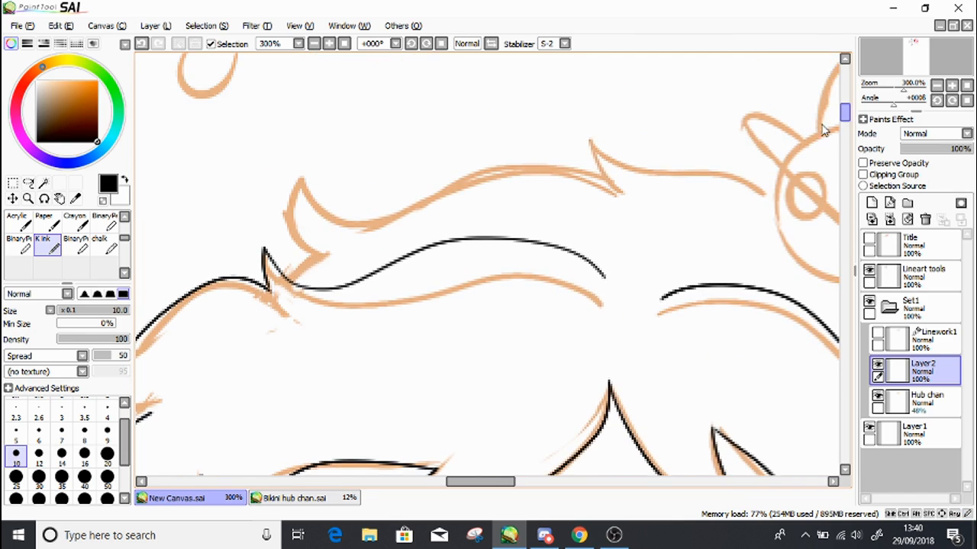
mouse_move(280, 283)
mouse_down()
mouse_move(322, 256)
mouse_move(306, 251)
mouse_move(295, 182)
mouse_move(306, 178)
mouse_move(326, 214)
mouse_move(389, 205)
mouse_move(473, 156)
mouse_move(566, 166)
mouse_move(617, 190)
mouse_move(587, 145)
mouse_move(644, 175)
mouse_move(740, 176)
mouse_move(795, 194)
mouse_up()
scroll(628, 374, down, 5)
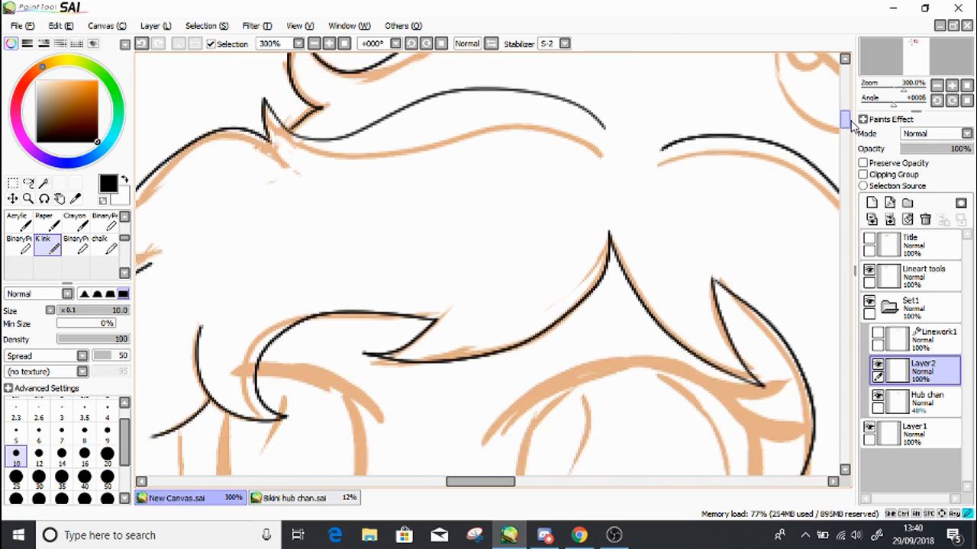
Ink the back hair's outer contour from the hair bobble around its side tuft and down to its lower pointed tip
drag(500, 475, 554, 477)
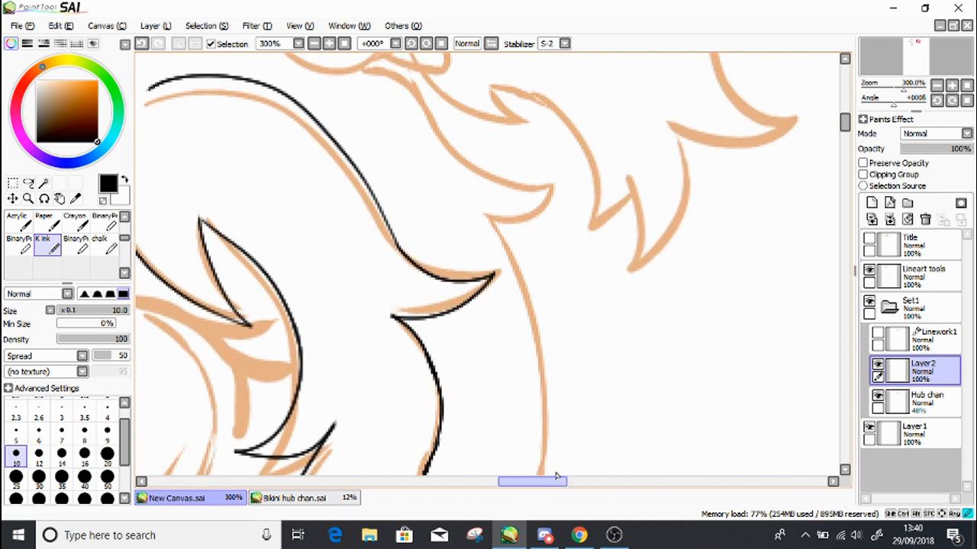
mouse_move(371, 64)
mouse_down()
mouse_move(415, 78)
mouse_move(466, 142)
mouse_move(535, 193)
mouse_move(500, 224)
mouse_up()
scroll(845, 129, down, 3)
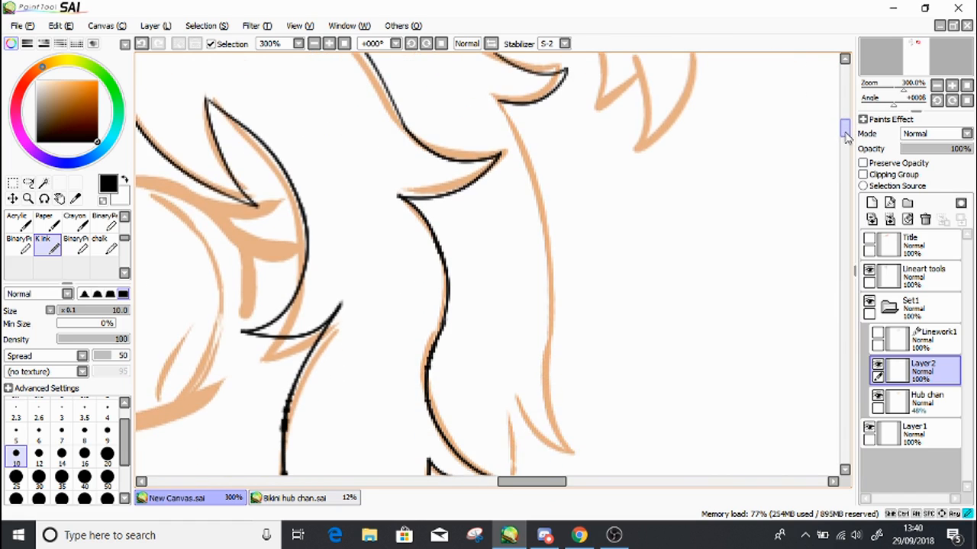
mouse_move(501, 108)
mouse_down()
mouse_move(547, 220)
mouse_move(544, 319)
mouse_move(561, 416)
mouse_move(594, 441)
mouse_move(509, 419)
mouse_up()
scroll(846, 129, down, 4)
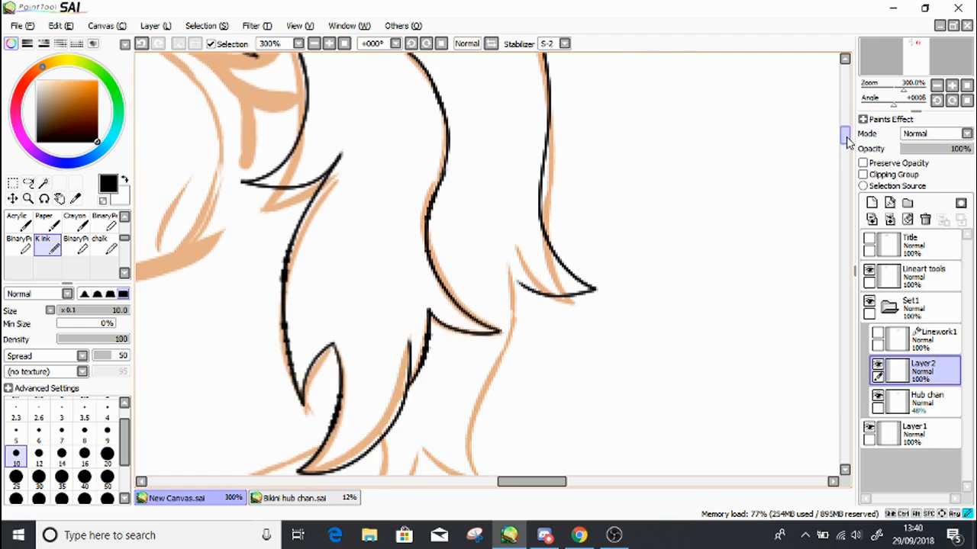
Ink the lower ends of the back hair, from beside the outer point down to the small pointed strands behind the side lock
scroll(847, 142, down, 3)
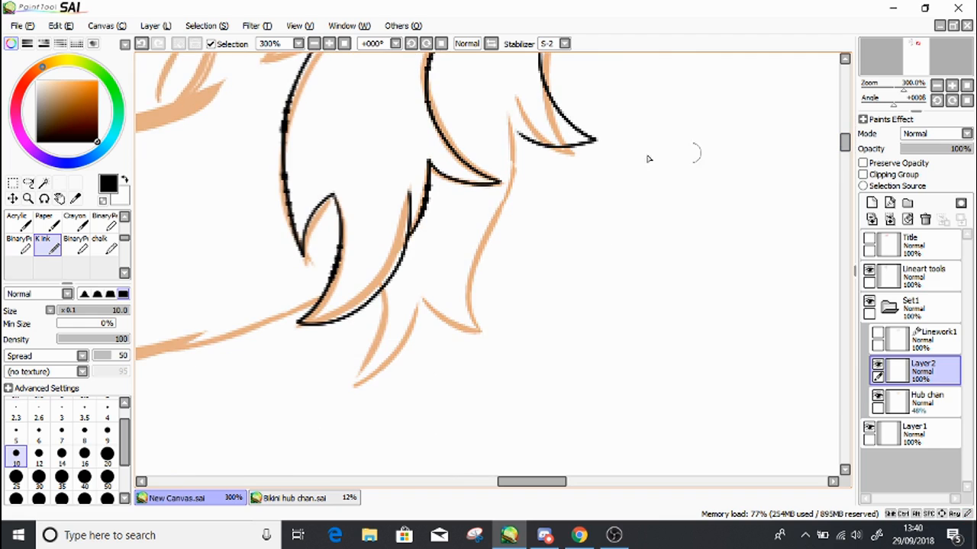
mouse_move(521, 136)
mouse_down()
mouse_move(528, 175)
mouse_move(470, 305)
mouse_move(495, 301)
mouse_move(490, 323)
mouse_move(428, 296)
mouse_up()
click(141, 43)
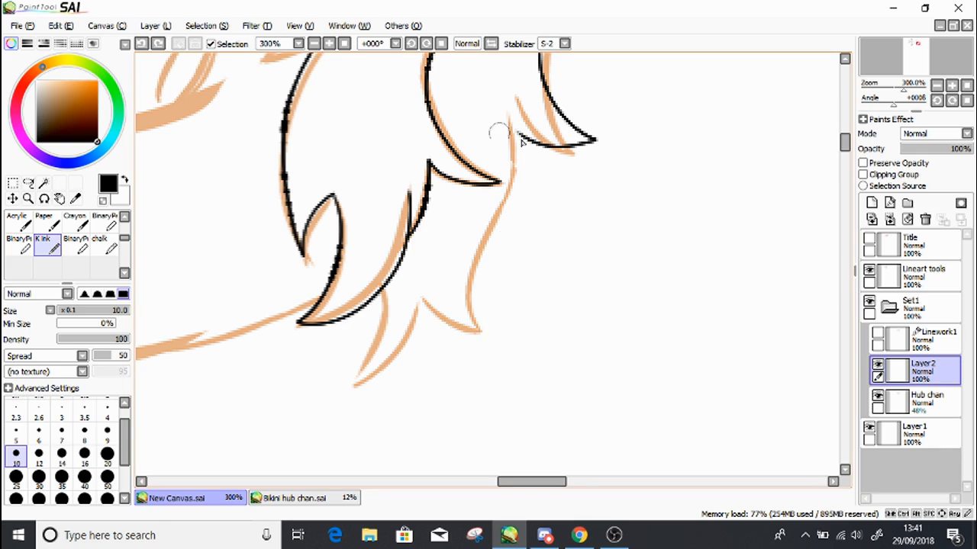
mouse_move(520, 135)
mouse_down()
mouse_move(517, 200)
mouse_move(478, 278)
mouse_move(497, 325)
mouse_move(445, 322)
mouse_move(419, 301)
mouse_move(408, 320)
mouse_move(356, 333)
mouse_move(379, 319)
mouse_move(381, 276)
mouse_up()
Ink the round outline of the hair bobble and the small circle inside it
drag(845, 147, 845, 111)
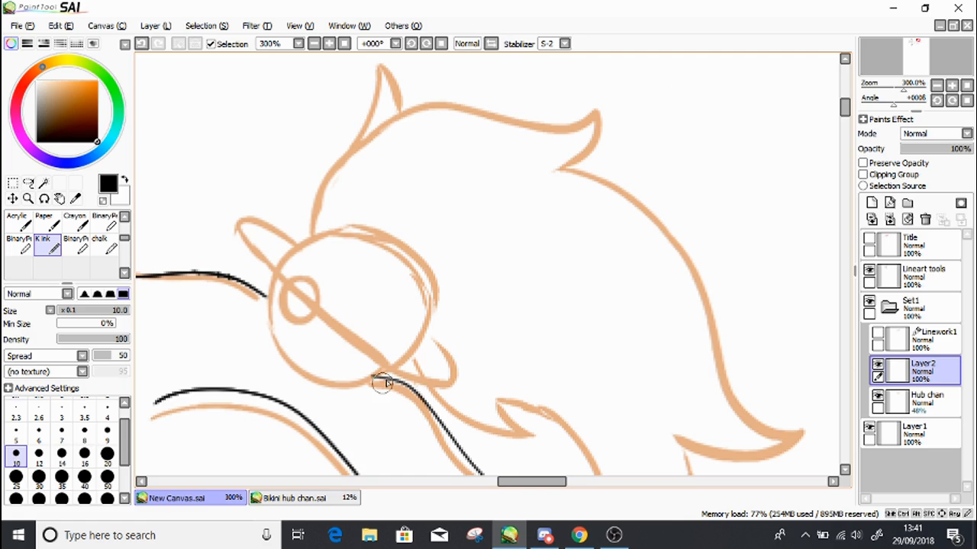
mouse_move(402, 363)
mouse_down()
mouse_move(339, 379)
mouse_move(298, 353)
mouse_move(278, 290)
mouse_up()
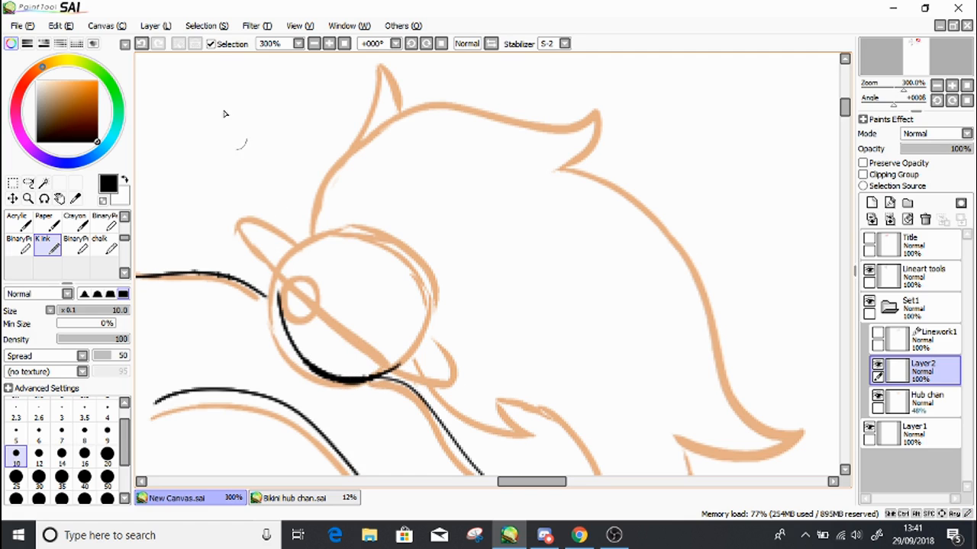
click(142, 44)
mouse_move(363, 379)
mouse_down()
mouse_move(330, 382)
mouse_move(294, 364)
mouse_move(270, 327)
mouse_move(274, 270)
mouse_move(319, 226)
mouse_move(387, 226)
mouse_move(430, 262)
mouse_move(441, 317)
mouse_move(412, 366)
mouse_move(361, 384)
mouse_up()
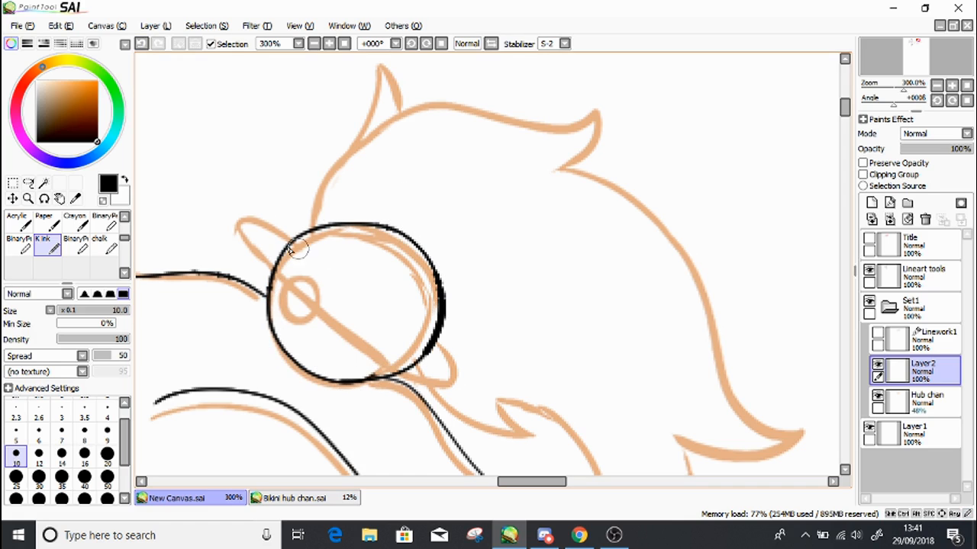
mouse_move(300, 282)
mouse_down()
mouse_move(293, 311)
mouse_move(299, 281)
mouse_up()
Ink the ponytail's upper contour from the hair bobble around the upright tuft and across to the second tuft
mouse_move(417, 363)
mouse_down()
mouse_move(519, 445)
mouse_move(531, 439)
mouse_up()
click(141, 43)
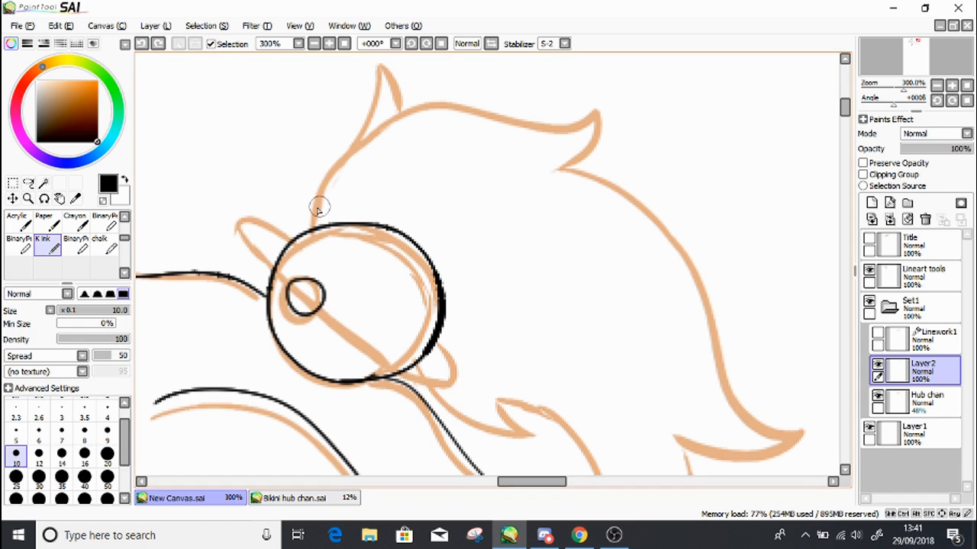
mouse_move(312, 229)
mouse_down()
mouse_move(377, 86)
mouse_move(378, 63)
mouse_move(404, 101)
mouse_up()
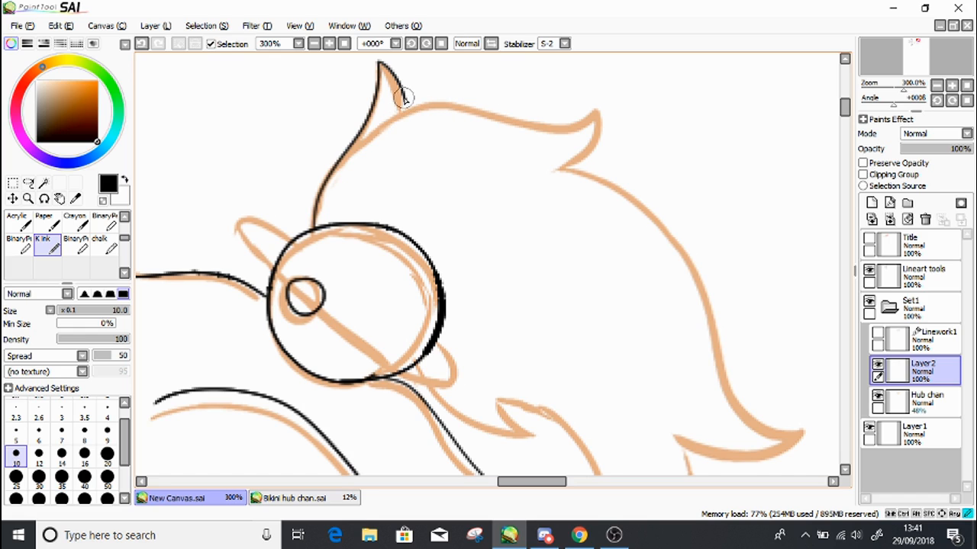
mouse_move(406, 105)
mouse_down()
mouse_move(600, 97)
mouse_move(578, 163)
mouse_up()
Ink the ponytail's outer curve from the second tuft down and around the large pointed tip
drag(547, 482, 563, 482)
mouse_move(845, 113)
mouse_down()
mouse_move(836, 122)
mouse_move(845, 114)
mouse_up()
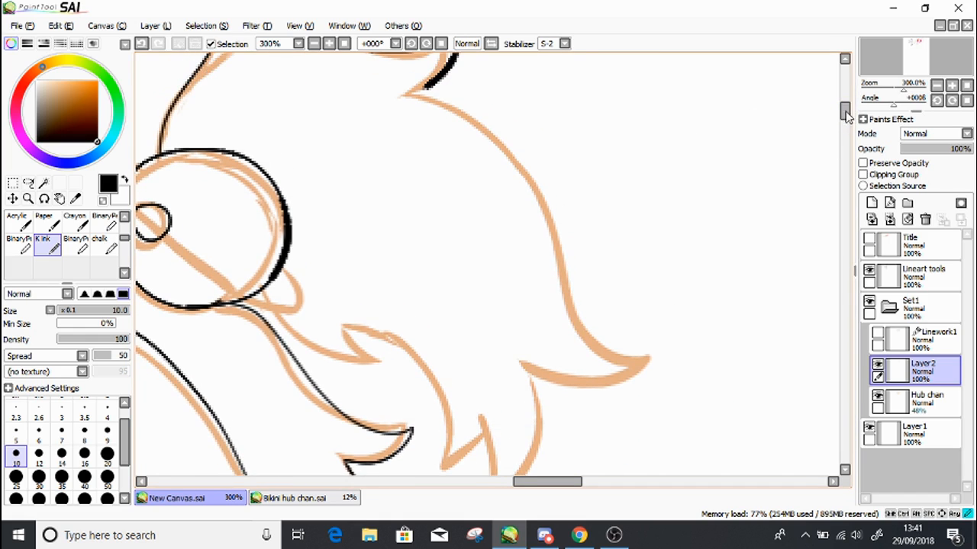
mouse_move(418, 93)
mouse_down()
mouse_move(503, 153)
mouse_move(600, 339)
mouse_move(633, 319)
mouse_up()
click(141, 44)
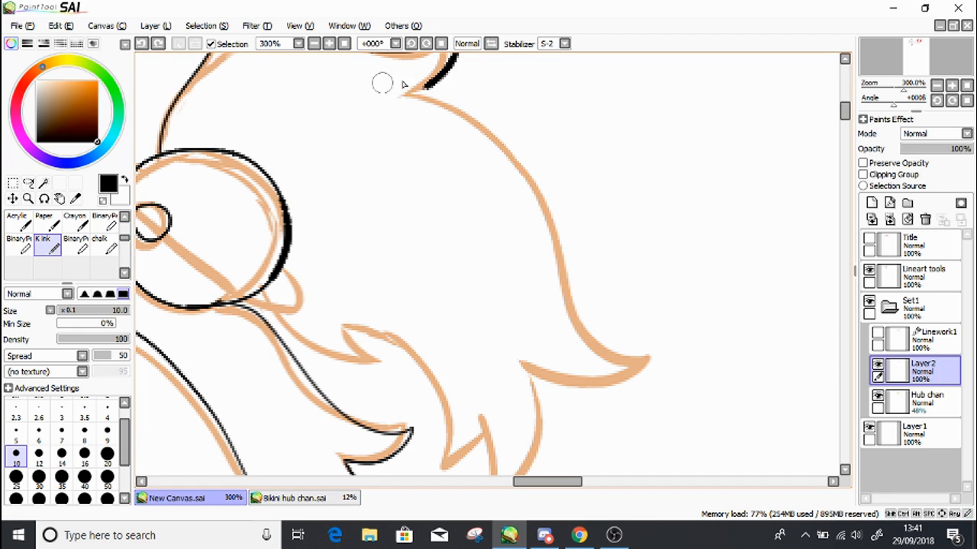
mouse_move(419, 93)
mouse_down()
mouse_move(521, 153)
mouse_move(634, 328)
mouse_move(602, 387)
mouse_move(532, 375)
mouse_up()
Ink the ponytail's lower pointed strands and its inner edge back to the hair bobble
scroll(845, 124, down, 4)
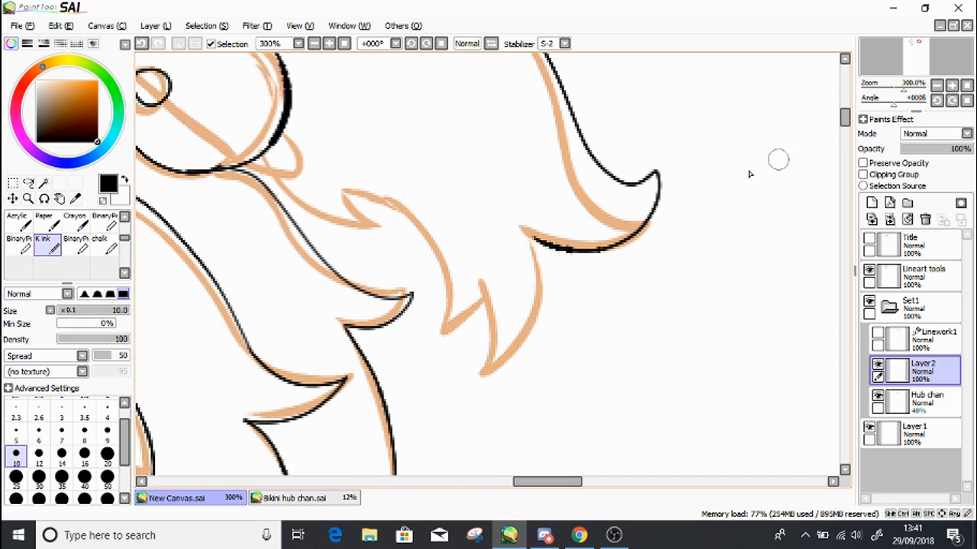
mouse_move(544, 243)
mouse_down()
mouse_move(554, 312)
mouse_move(484, 374)
mouse_move(479, 278)
mouse_move(458, 330)
mouse_move(447, 258)
mouse_move(361, 202)
mouse_up()
mouse_move(263, 155)
mouse_down()
mouse_move(375, 222)
mouse_move(348, 203)
mouse_move(387, 212)
mouse_up()
Rotate the canvas view to +101° and ink the jawline from the right side lock to the chin
mouse_move(902, 54)
mouse_down()
mouse_move(893, 48)
mouse_move(902, 56)
mouse_up()
drag(739, 243, 537, 302)
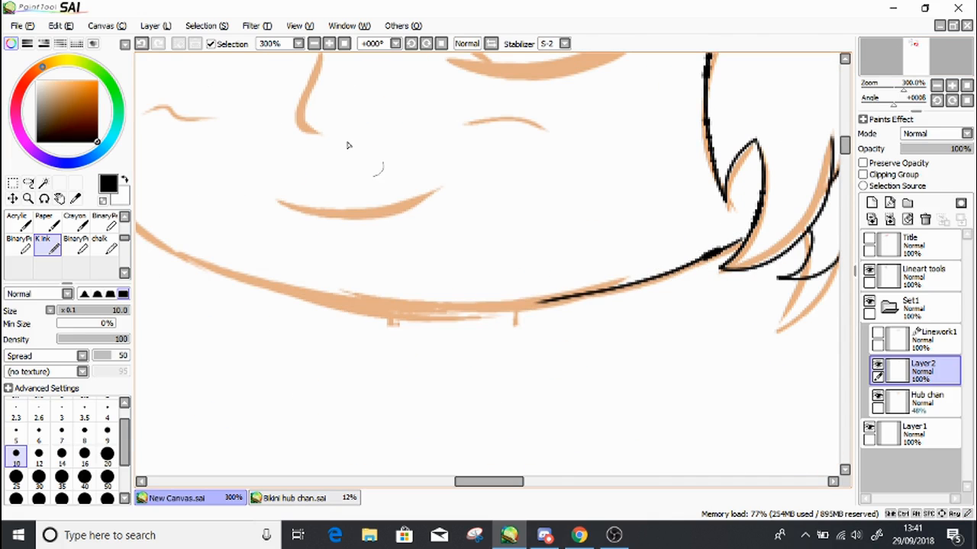
click(150, 43)
click(425, 43)
click(425, 43)
click(425, 44)
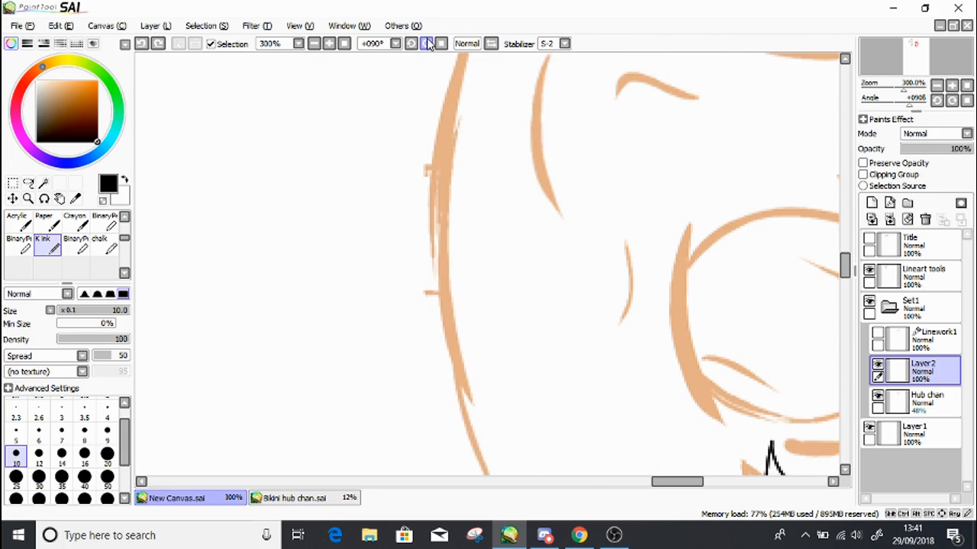
click(428, 43)
scroll(844, 292, down, 2)
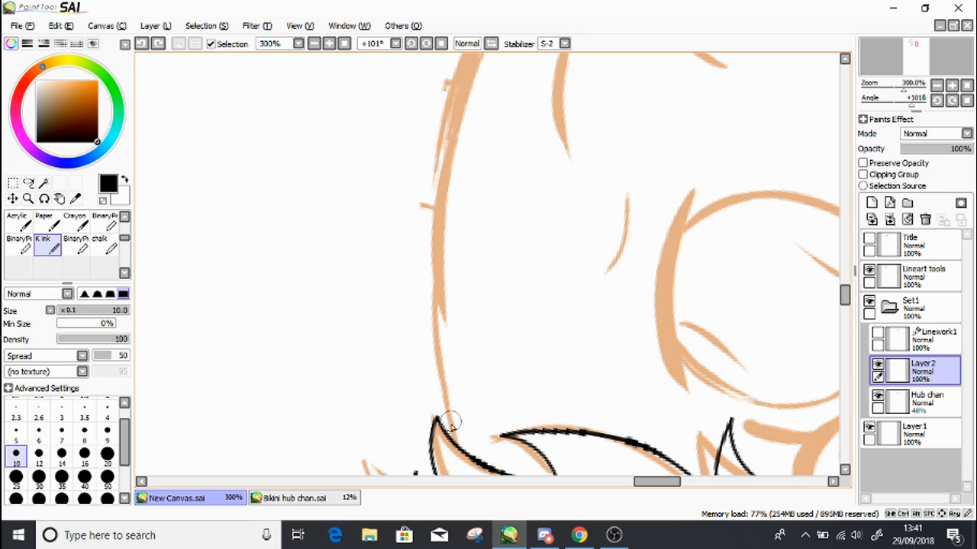
mouse_move(450, 439)
mouse_down()
mouse_move(434, 123)
mouse_move(456, 58)
mouse_up()
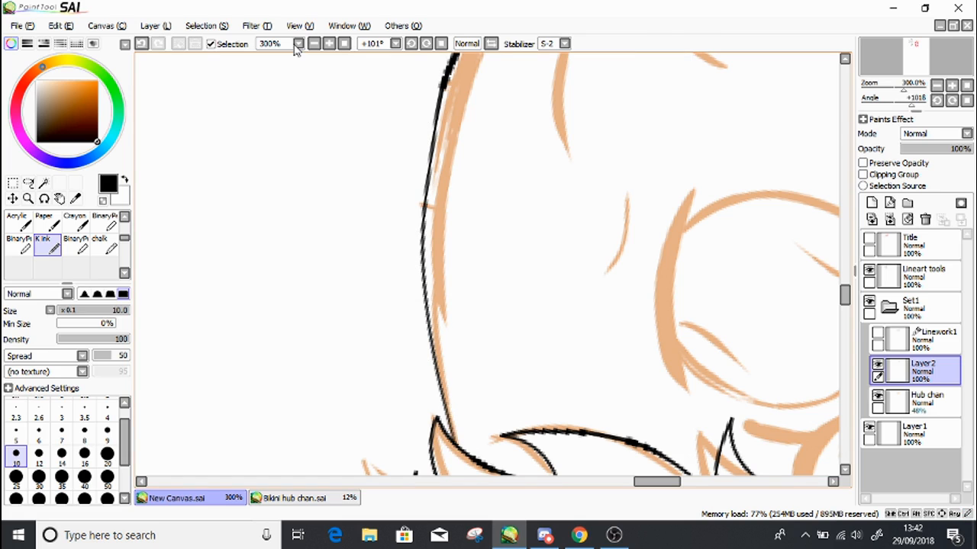
key(ctrl+z)
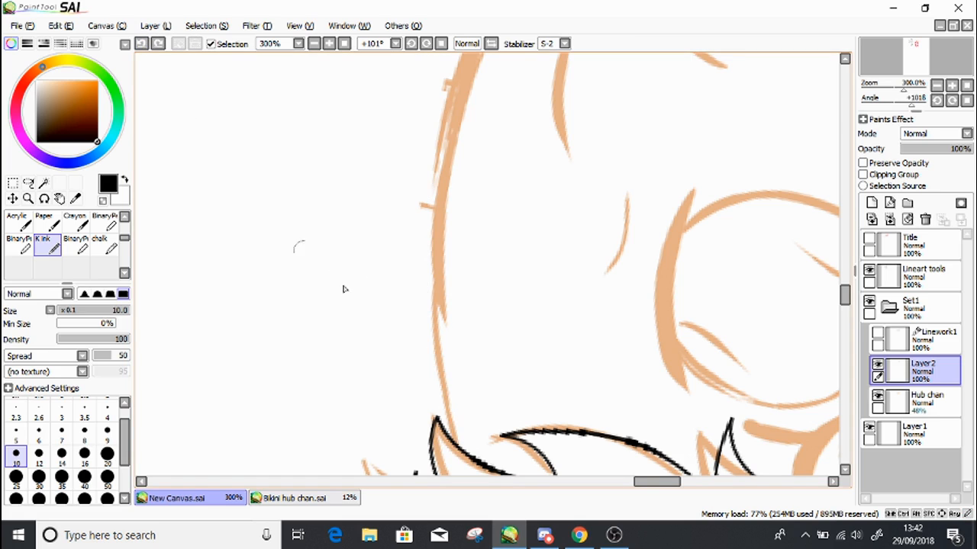
mouse_move(460, 447)
mouse_down()
mouse_move(434, 305)
mouse_move(449, 90)
mouse_up()
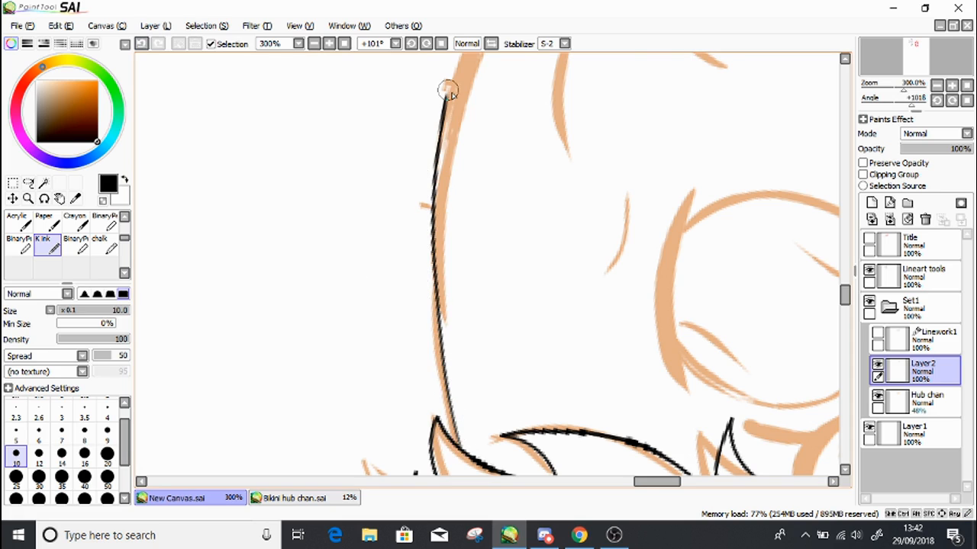
Continue the jawline from the chin up the left cheek to the hair by the left eye, rotating the view back as needed
drag(846, 296, 845, 284)
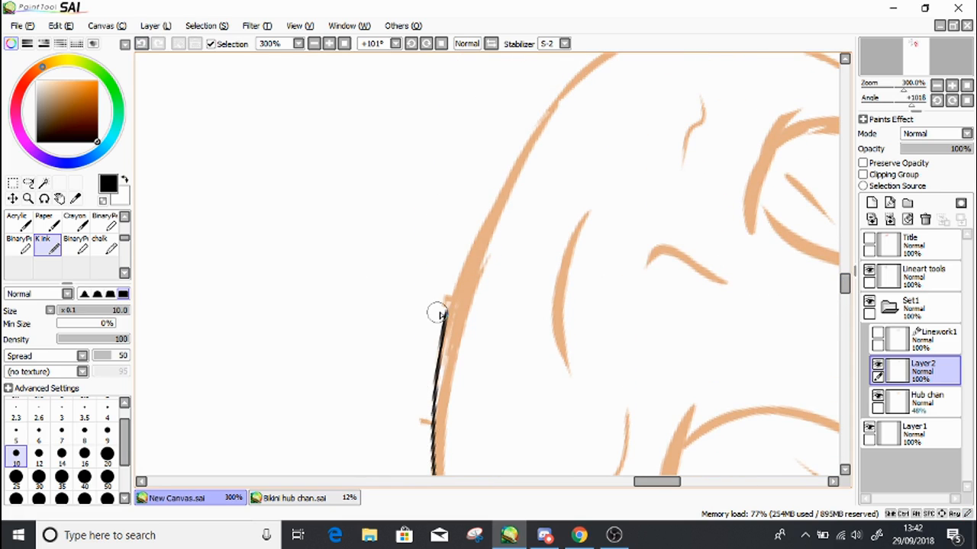
mouse_move(444, 314)
mouse_down()
mouse_move(484, 207)
mouse_move(582, 77)
mouse_up()
drag(845, 283, 846, 273)
drag(661, 480, 680, 481)
click(410, 44)
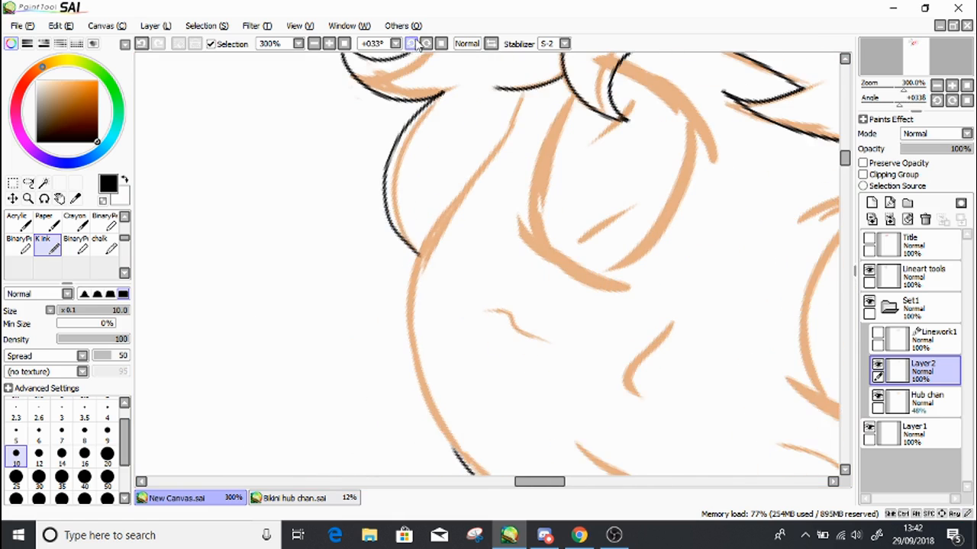
mouse_move(456, 455)
mouse_down()
mouse_move(414, 312)
mouse_move(519, 104)
mouse_up()
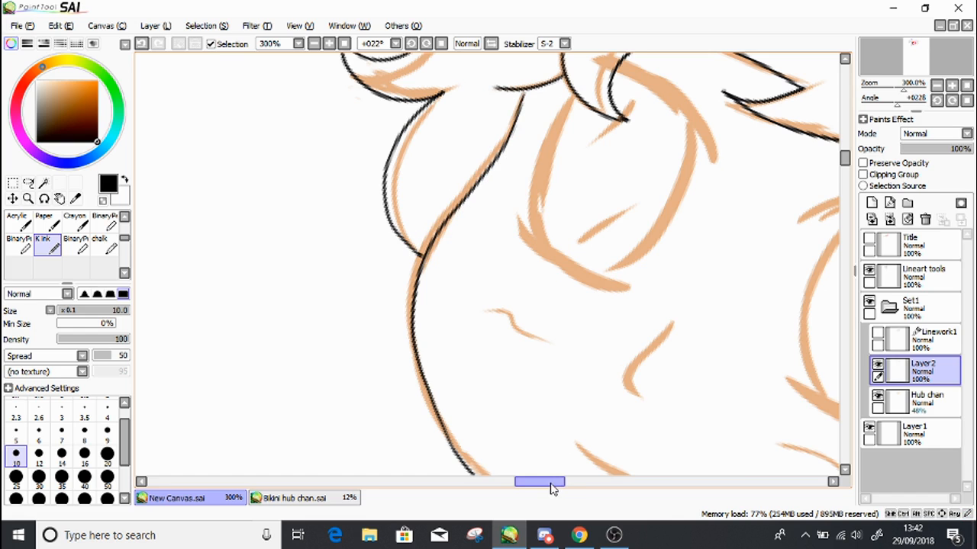
Reset the canvas rotation and ink the nose and the smiling mouth line
drag(550, 484, 567, 484)
click(441, 43)
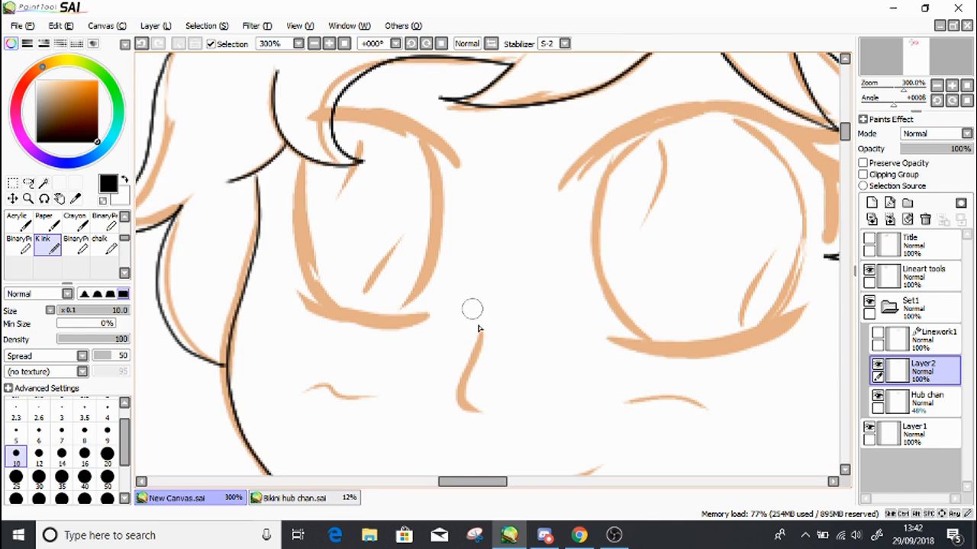
mouse_move(479, 332)
mouse_down()
mouse_move(466, 374)
mouse_move(475, 412)
mouse_up()
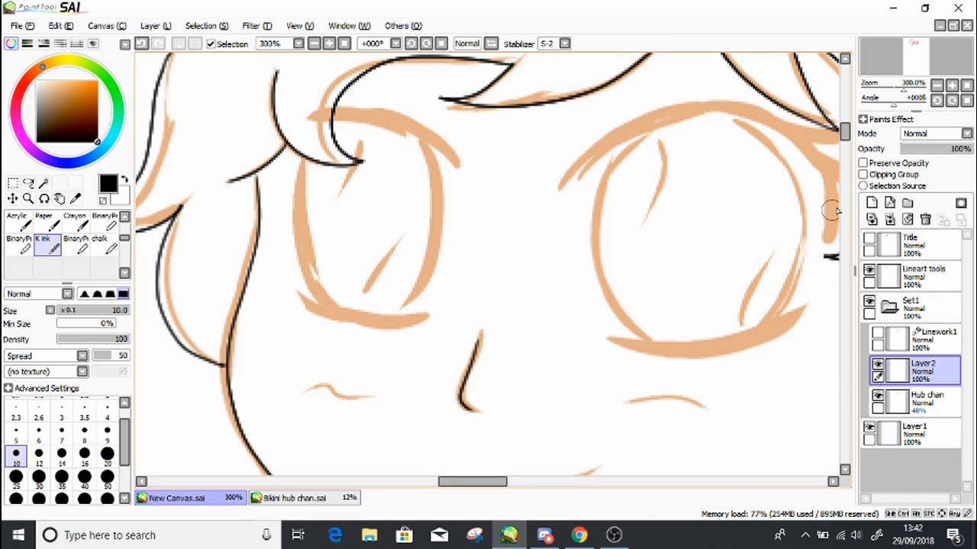
drag(844, 134, 844, 139)
drag(444, 341, 600, 338)
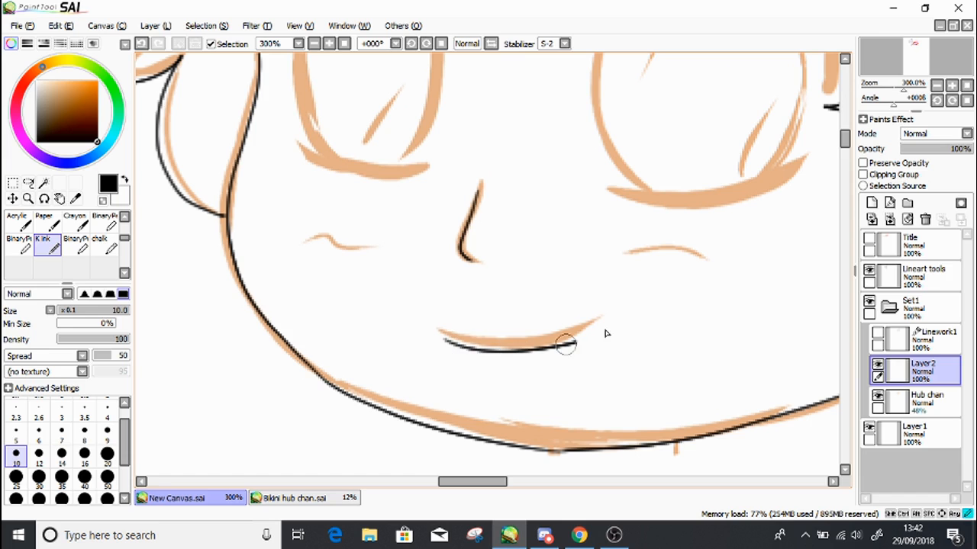
Flip the canvas view horizontally and ink the upper lash outline of the smaller eye beneath the curled strand
drag(846, 141, 845, 128)
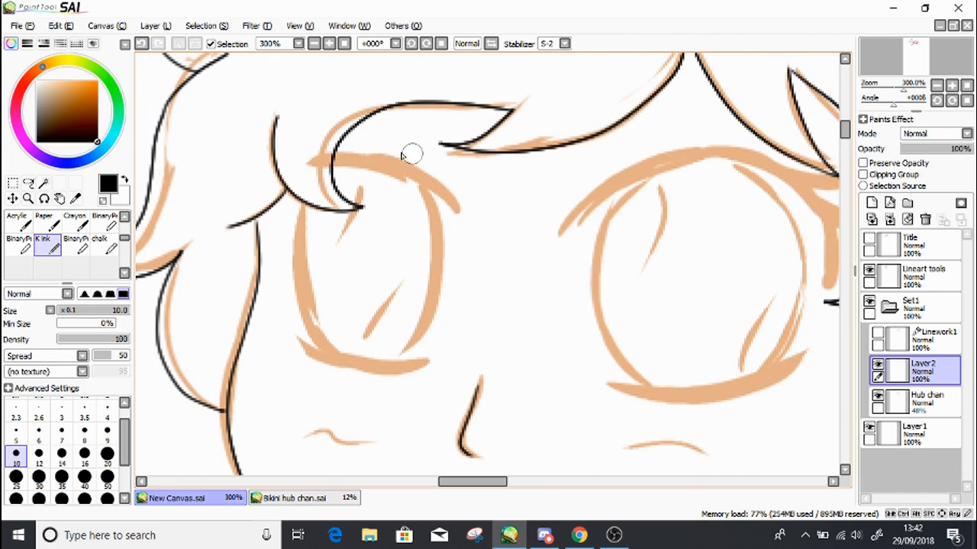
drag(336, 149, 467, 203)
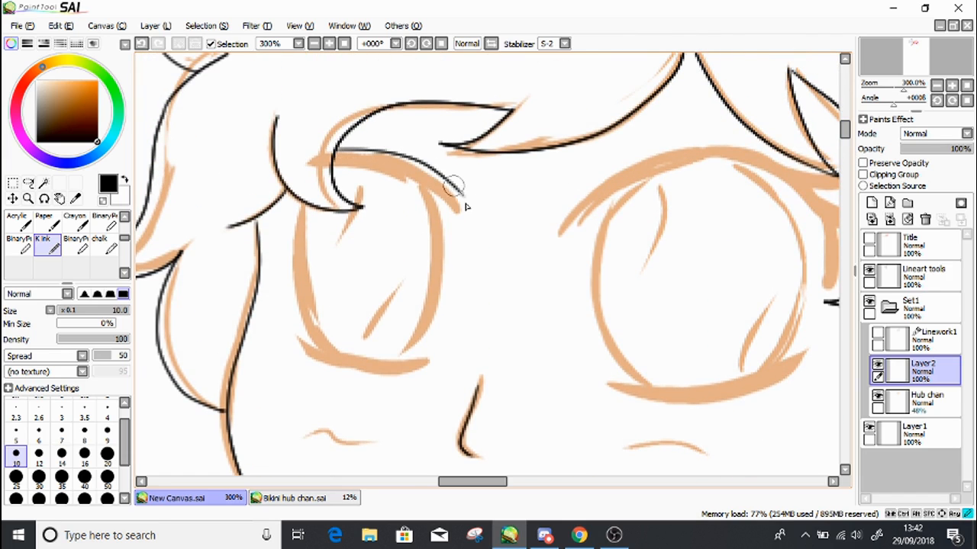
click(143, 45)
click(491, 44)
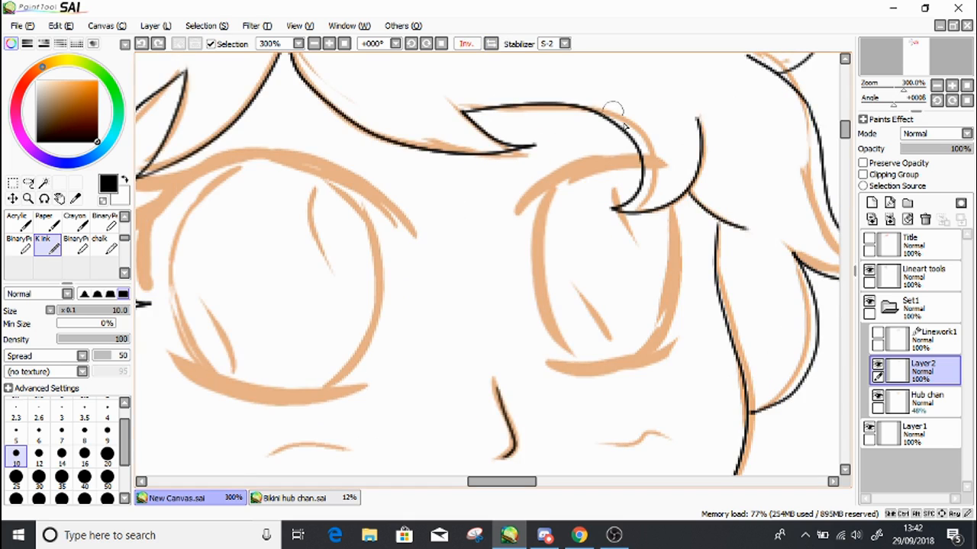
mouse_move(641, 156)
mouse_down()
mouse_move(592, 158)
mouse_move(516, 214)
mouse_move(600, 174)
mouse_move(635, 171)
mouse_up()
drag(534, 175, 645, 157)
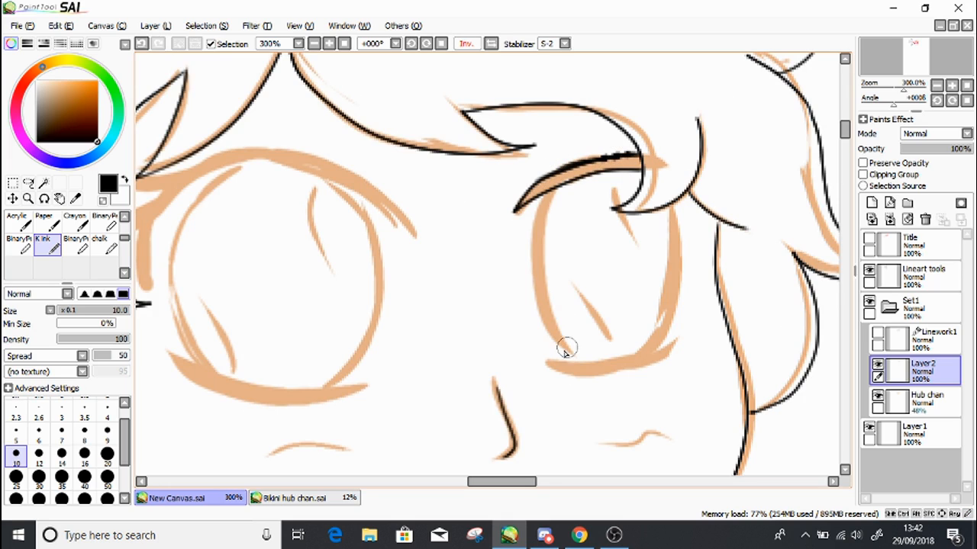
Ink both side curves of the smaller eye's iris and the outline of its lower lash
mouse_move(549, 362)
mouse_down()
mouse_move(675, 342)
mouse_move(636, 371)
mouse_move(566, 372)
mouse_move(564, 349)
mouse_move(533, 301)
mouse_move(544, 202)
mouse_up()
mouse_move(654, 343)
mouse_down()
mouse_move(678, 305)
mouse_move(677, 215)
mouse_up()
drag(679, 238, 677, 294)
drag(550, 356, 565, 370)
Clean up the ink along the outer edge of the smaller eye's iris with the Eraser at size 20
scroll(123, 241, up, 2)
click(47, 245)
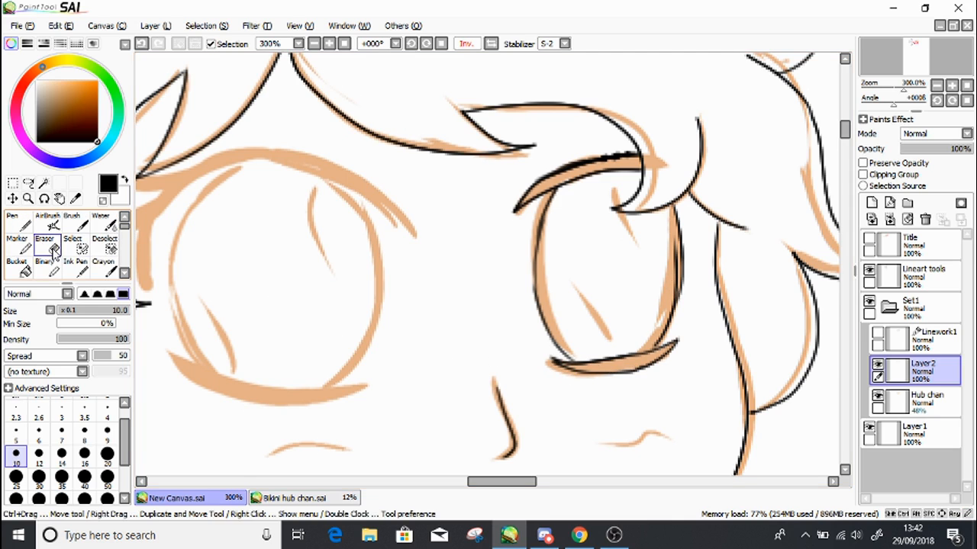
mouse_move(673, 279)
mouse_down()
mouse_move(664, 262)
mouse_move(669, 277)
mouse_move(673, 239)
mouse_move(668, 299)
mouse_up()
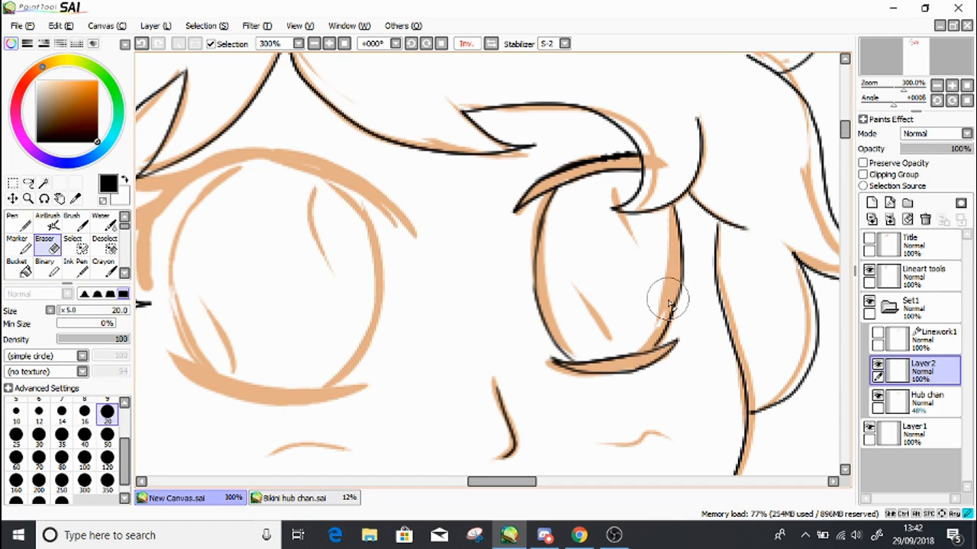
Switch to the K ink brush at size 10 and turn off the horizontal flip of the canvas view
click(124, 273)
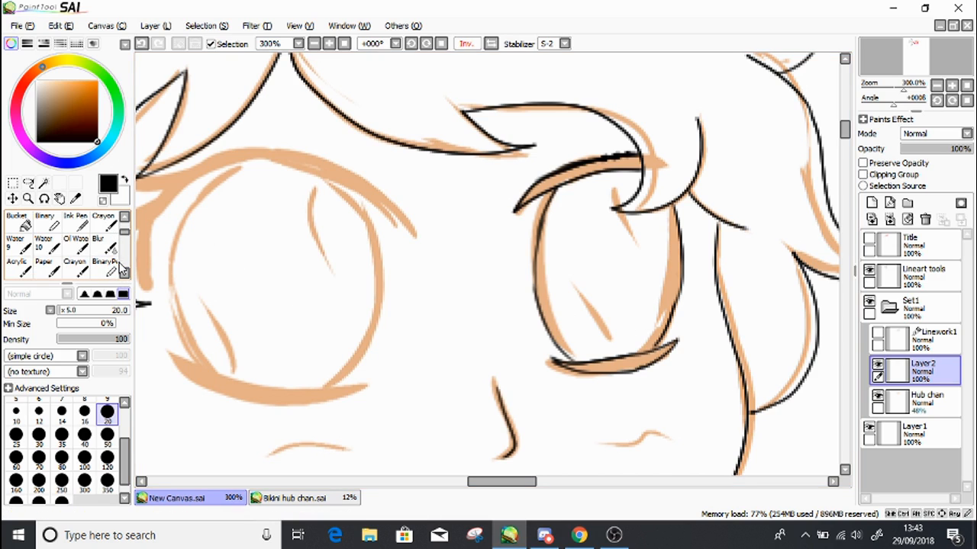
click(125, 273)
click(125, 273)
click(125, 219)
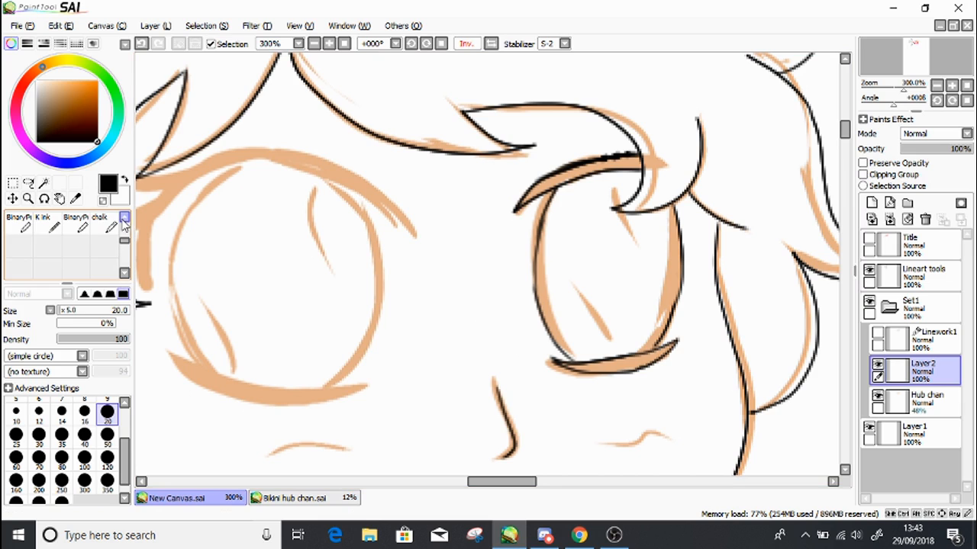
click(48, 223)
drag(504, 479, 486, 482)
mouse_move(318, 290)
mouse_down()
mouse_move(332, 213)
mouse_move(371, 179)
mouse_move(507, 188)
mouse_up()
click(142, 43)
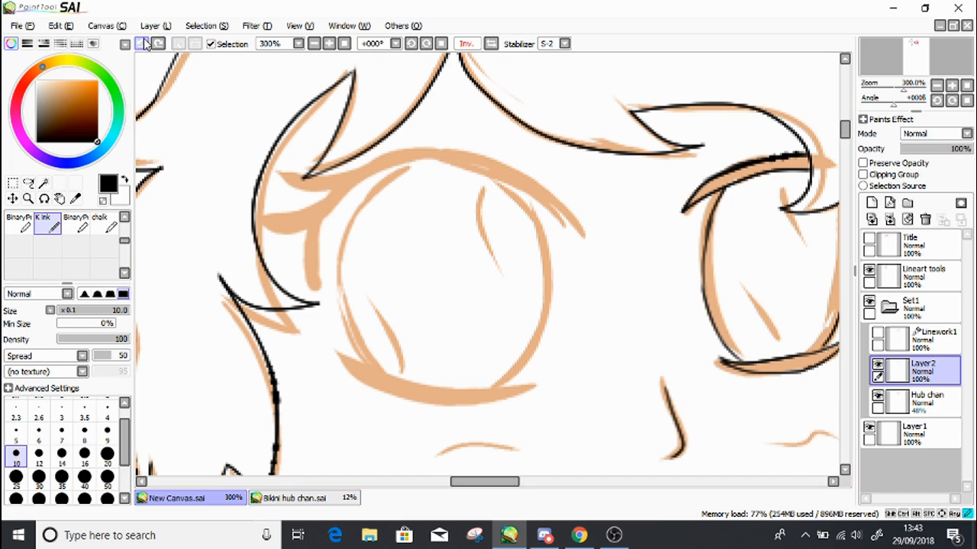
click(494, 43)
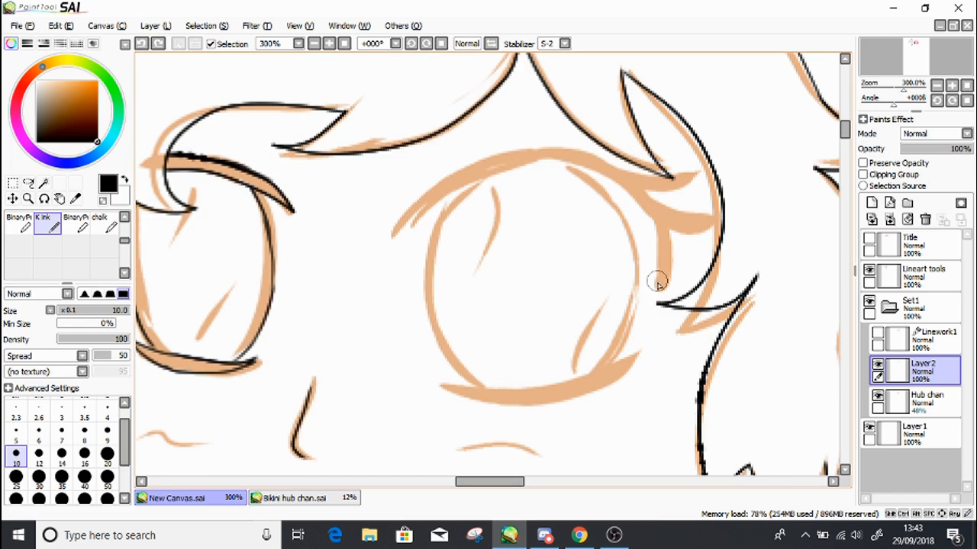
Ink the larger eye's spiked upper lash, both side curves of its iris and its lower lash
mouse_move(656, 287)
mouse_down()
mouse_move(655, 227)
mouse_move(599, 175)
mouse_move(550, 165)
mouse_move(485, 179)
mouse_move(396, 239)
mouse_move(410, 212)
mouse_move(464, 166)
mouse_move(506, 151)
mouse_move(576, 151)
mouse_move(672, 176)
mouse_move(692, 165)
mouse_move(678, 188)
mouse_move(652, 196)
mouse_move(715, 211)
mouse_move(696, 234)
mouse_move(671, 230)
mouse_move(656, 296)
mouse_up()
mouse_move(633, 352)
mouse_down()
mouse_move(532, 386)
mouse_move(442, 382)
mouse_move(487, 403)
mouse_move(529, 405)
mouse_move(593, 386)
mouse_move(635, 353)
mouse_move(605, 367)
mouse_move(630, 321)
mouse_move(630, 267)
mouse_move(632, 289)
mouse_move(621, 229)
mouse_move(572, 166)
mouse_up()
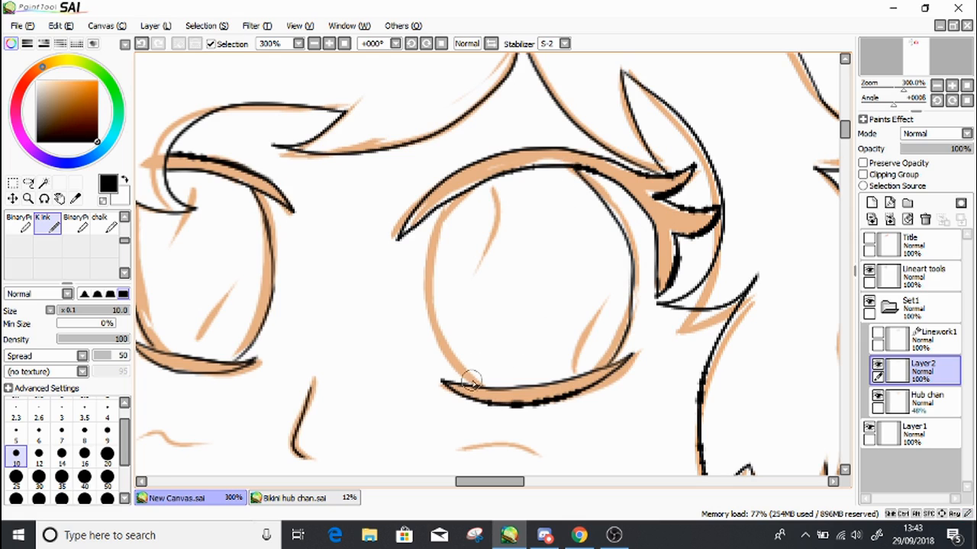
mouse_move(471, 386)
mouse_down()
mouse_move(428, 302)
mouse_move(429, 251)
mouse_move(450, 201)
mouse_up()
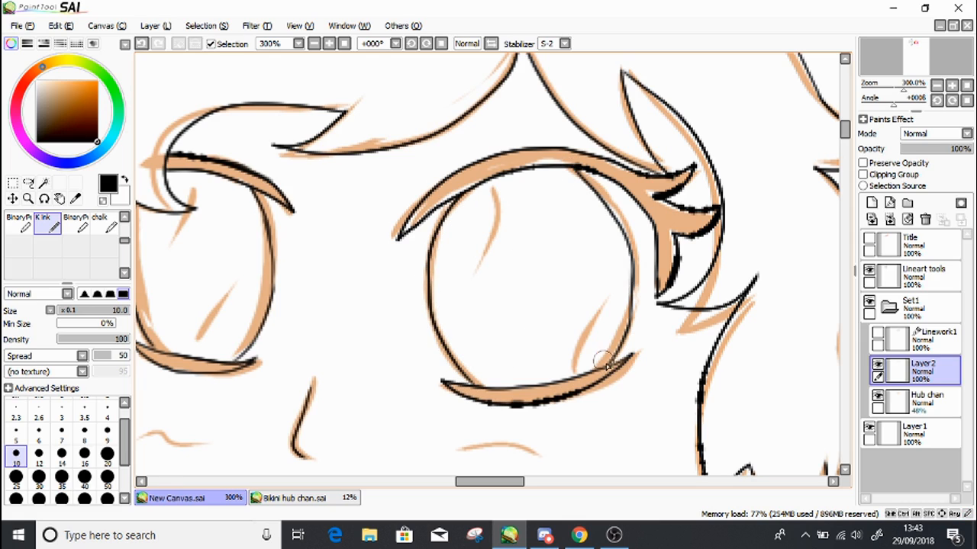
Redraw the underside of the larger eye's lower lash at its outer end and go over the iris's upper outer curve
mouse_move(635, 353)
mouse_down()
mouse_move(583, 395)
mouse_move(528, 408)
mouse_move(557, 402)
mouse_up()
key(ctrl+z)
key(ctrl+z)
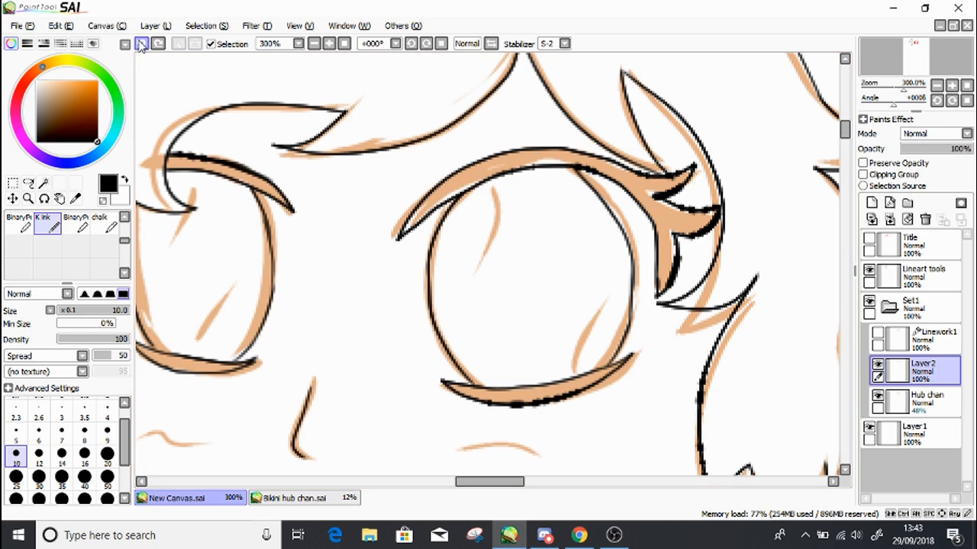
mouse_move(534, 399)
mouse_down()
mouse_move(563, 399)
mouse_move(650, 356)
mouse_up()
click(141, 43)
mouse_move(562, 405)
mouse_down()
mouse_move(553, 403)
mouse_move(633, 370)
mouse_move(638, 353)
mouse_move(625, 364)
mouse_up()
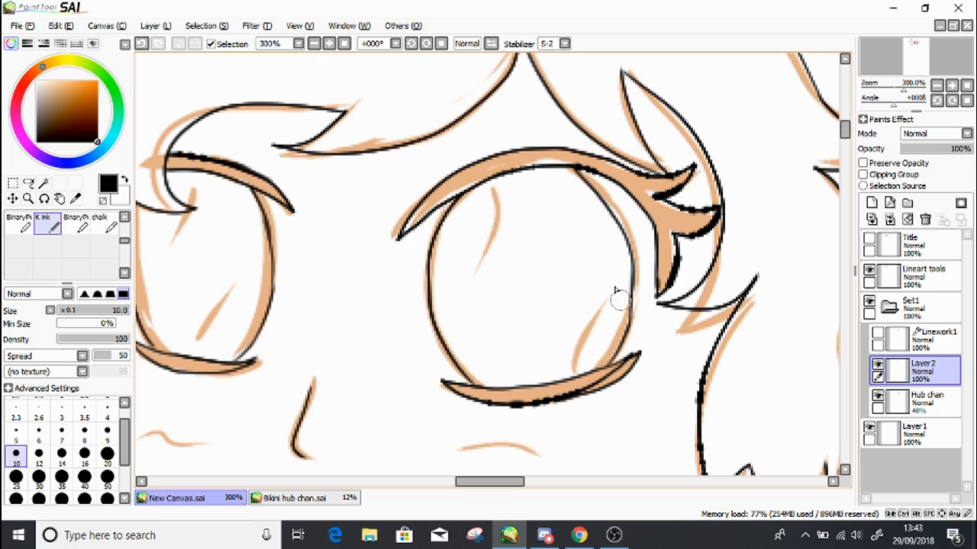
mouse_move(579, 166)
mouse_down()
mouse_move(613, 204)
mouse_move(634, 261)
mouse_up()
Clean up the overlapping ink on the larger eye's iris and lower lash with the Eraser at size 9
drag(124, 239, 125, 220)
click(47, 223)
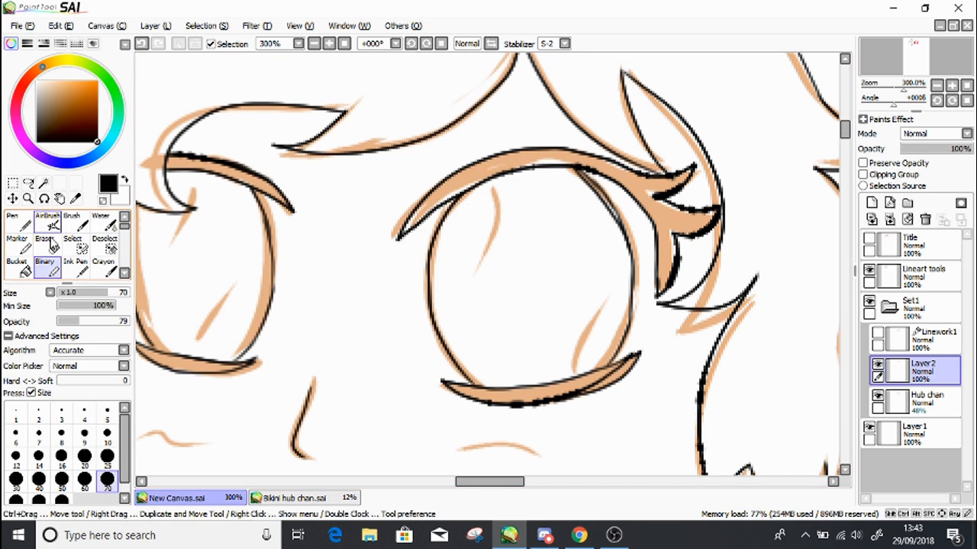
click(52, 244)
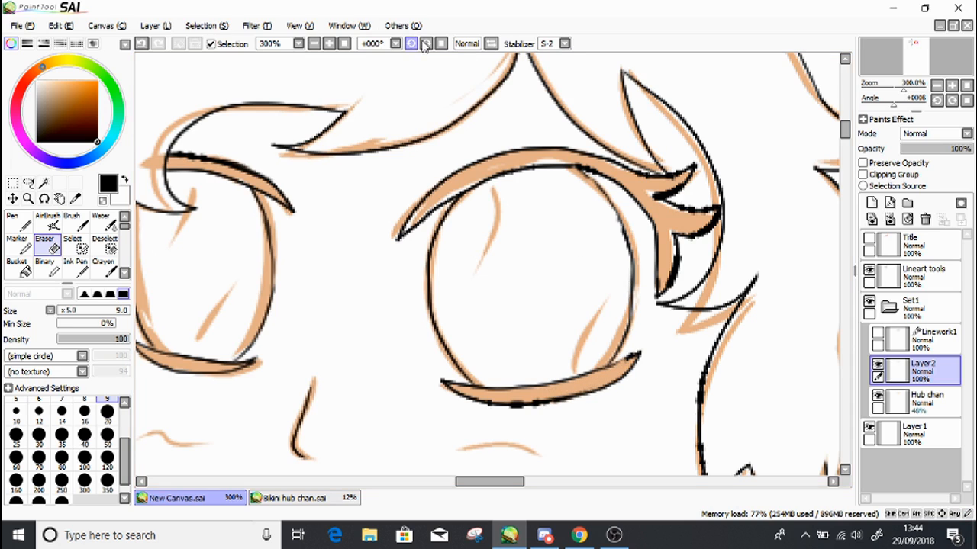
Hide the Hub chan sketch layer so only the inked head is displayed
click(319, 43)
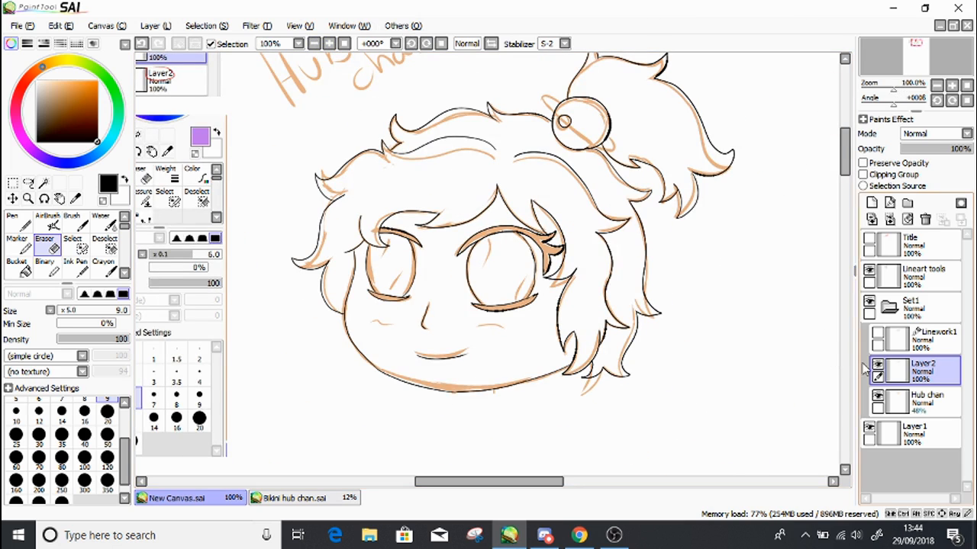
click(868, 429)
click(878, 395)
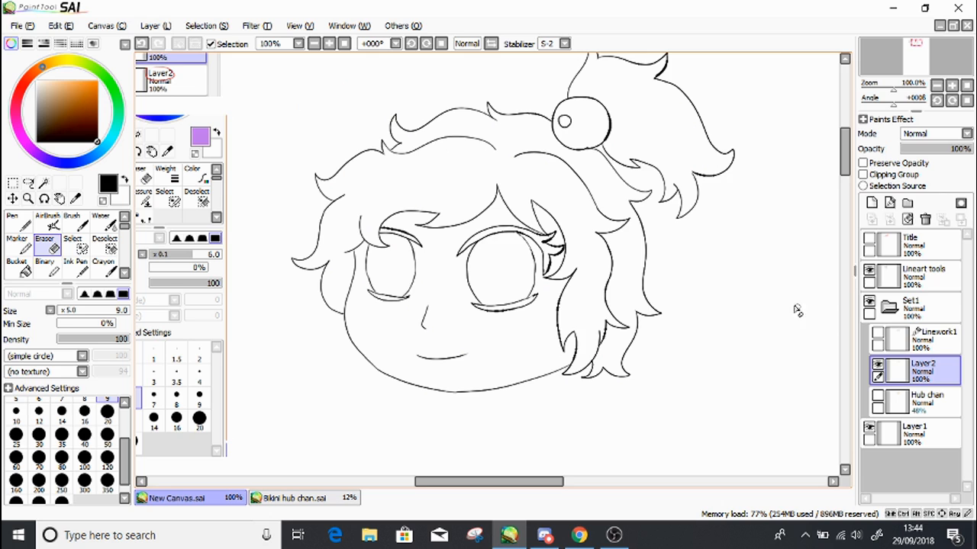
Move the Layer2 head to the right on the canvas and show the Linework1 layer beside it for comparison
click(313, 43)
click(314, 44)
click(14, 199)
drag(557, 258, 785, 258)
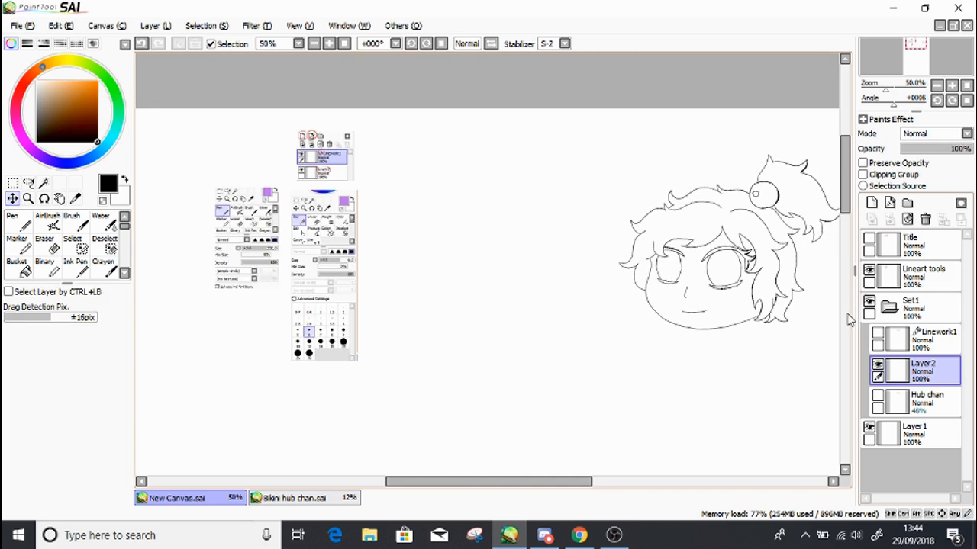
click(885, 337)
click(919, 370)
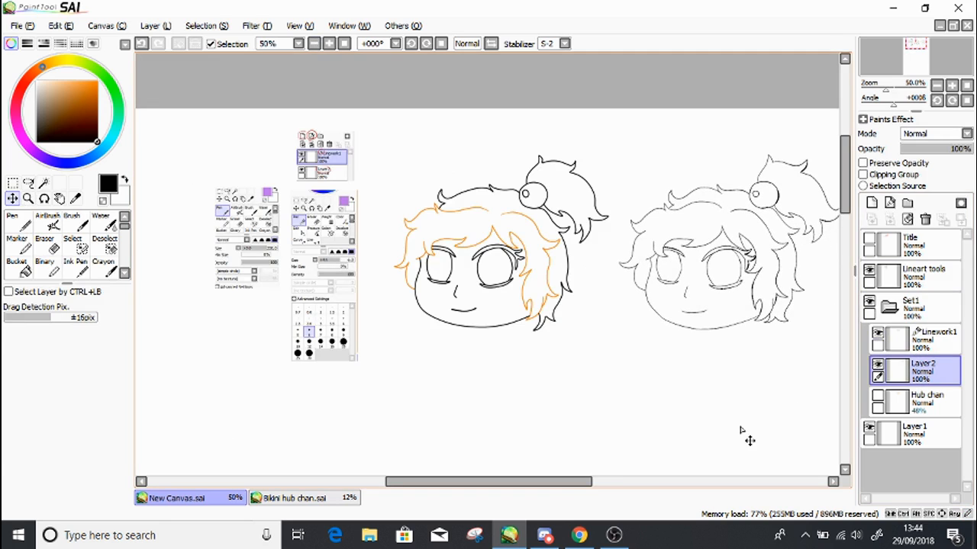
drag(561, 482, 590, 459)
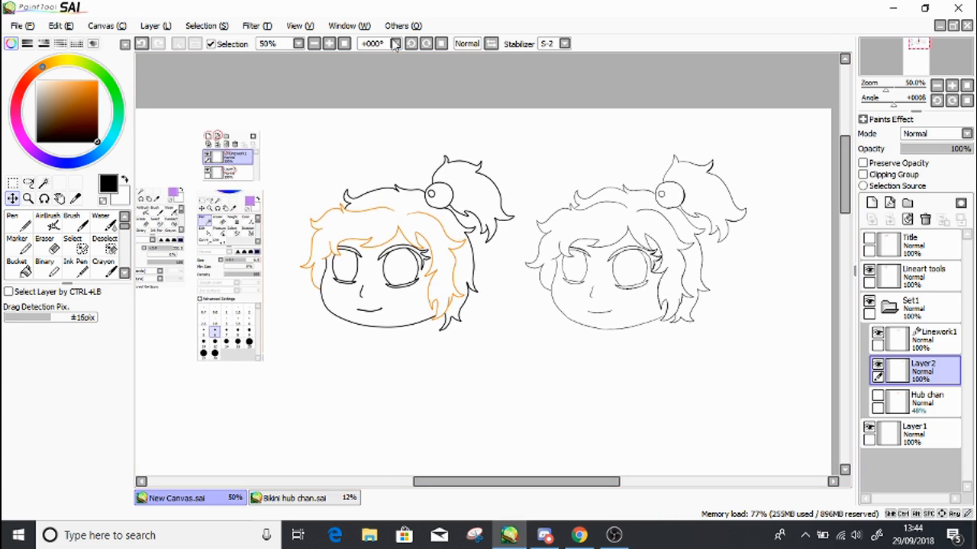
click(329, 44)
drag(549, 477, 564, 479)
On the Linework1 layer, thin the fringe, face outline and smaller eye with the Weight tool at size 1
click(943, 340)
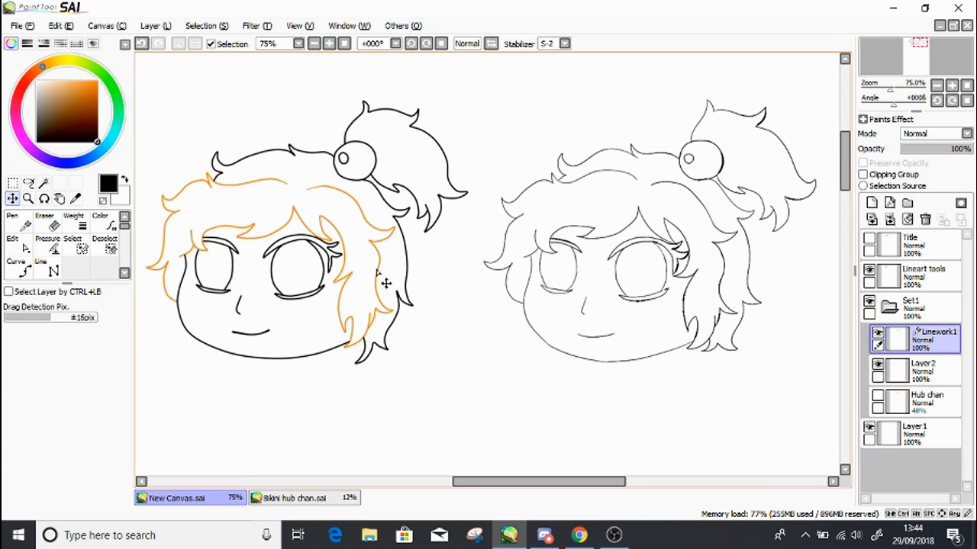
click(74, 222)
click(67, 409)
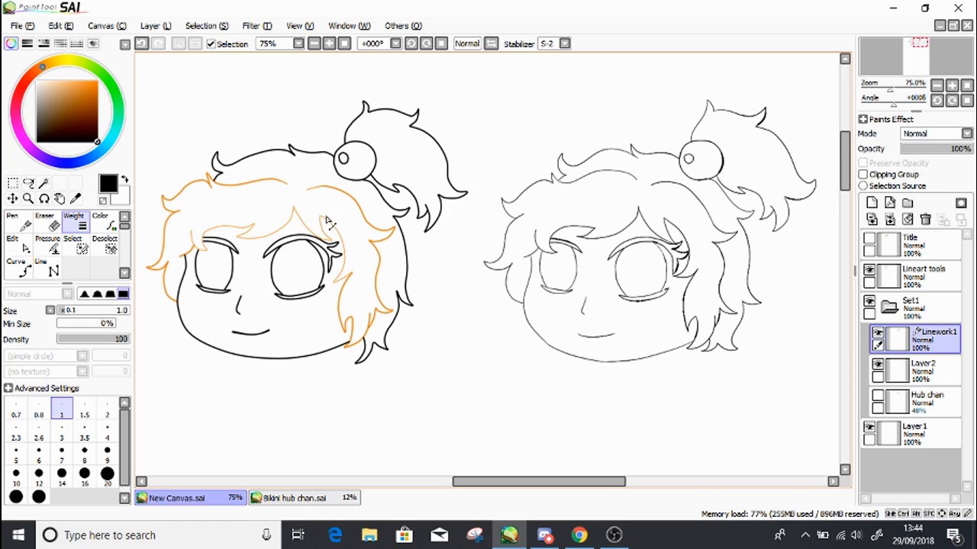
drag(328, 197, 280, 189)
mouse_move(192, 195)
mouse_down()
mouse_move(166, 235)
mouse_move(176, 287)
mouse_move(181, 293)
mouse_move(194, 254)
mouse_move(233, 250)
mouse_up()
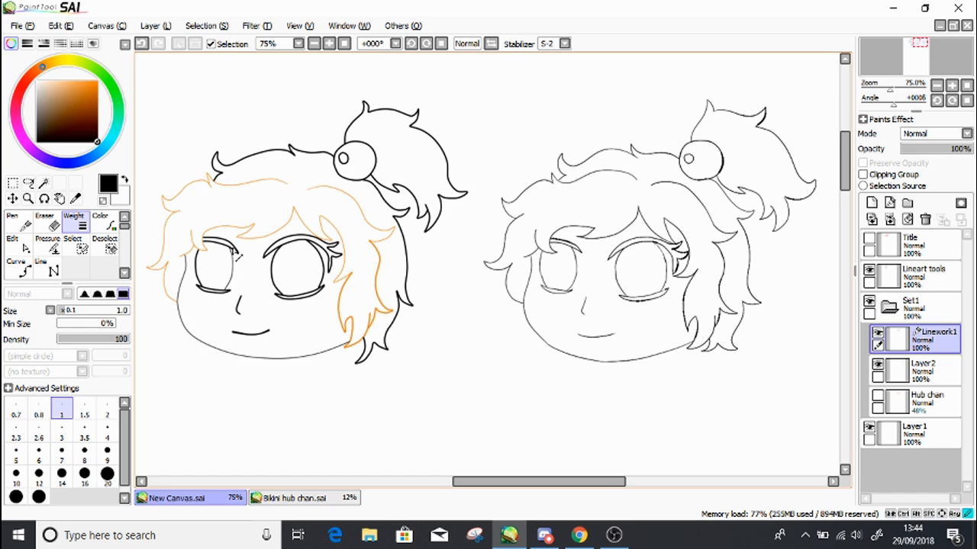
drag(200, 279, 214, 297)
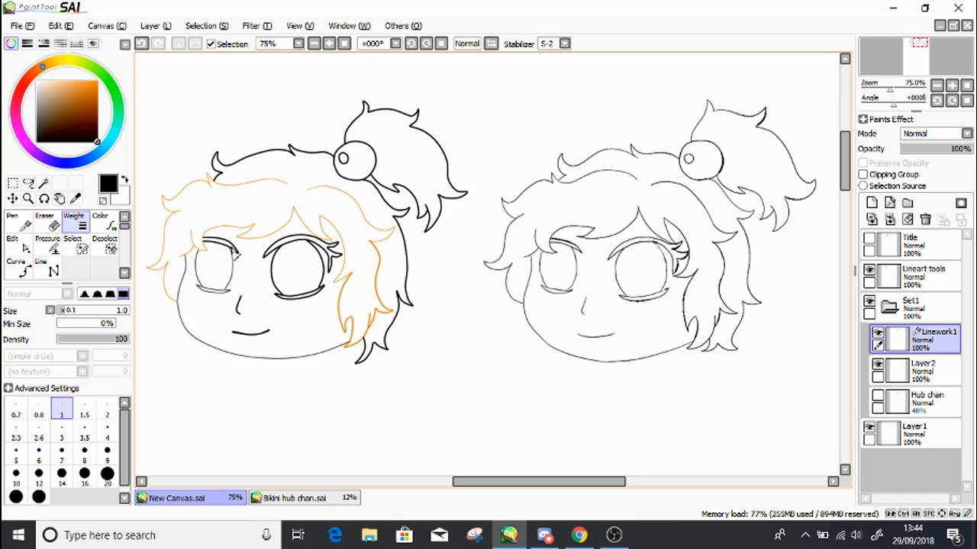
click(233, 246)
Apply the size 1 line weight to the larger eye, nose, mouth, side lock and lower back hair of the linework head
click(298, 241)
click(274, 269)
click(320, 298)
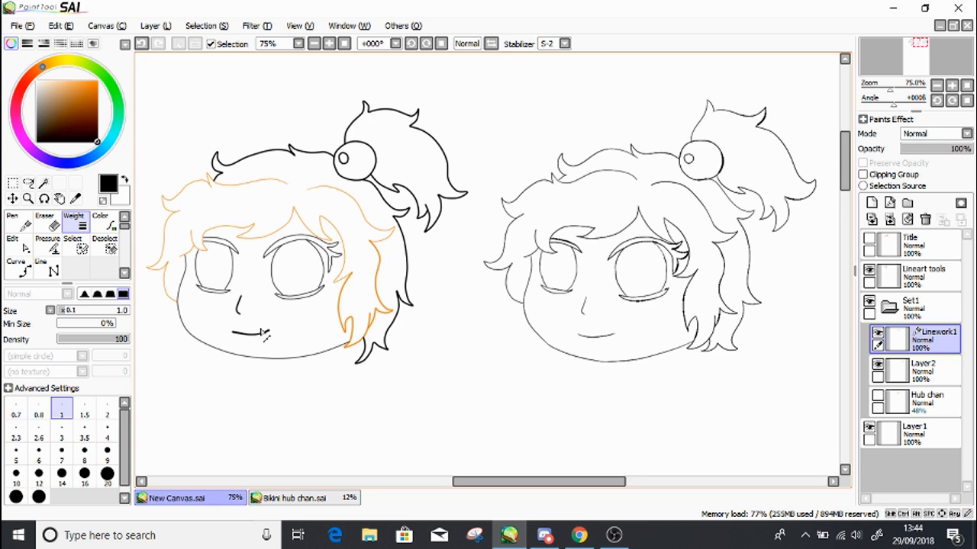
click(377, 336)
click(378, 319)
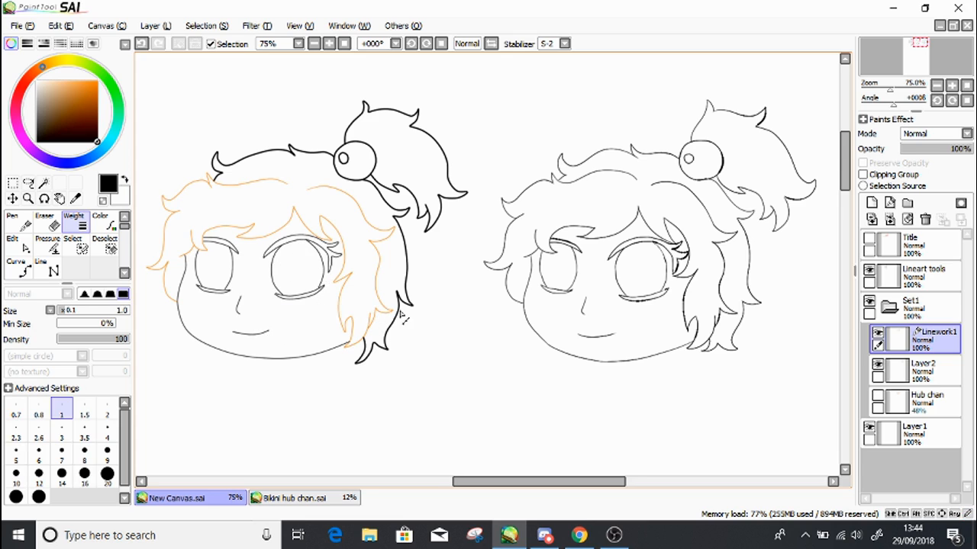
Apply the size 1 line weight to the linework head's remaining back hair, round hair bobble, crown and ponytail
click(407, 313)
click(341, 173)
click(344, 159)
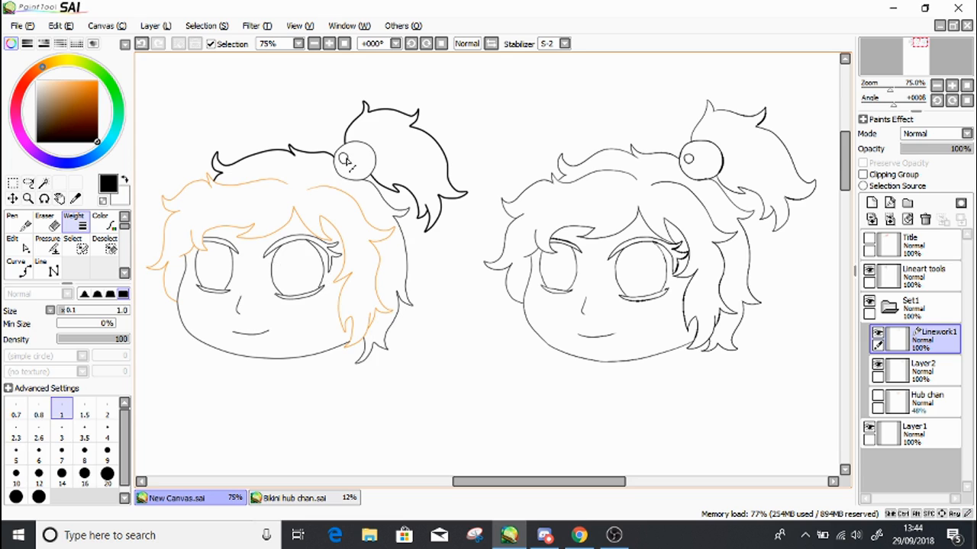
click(247, 171)
click(365, 130)
click(416, 197)
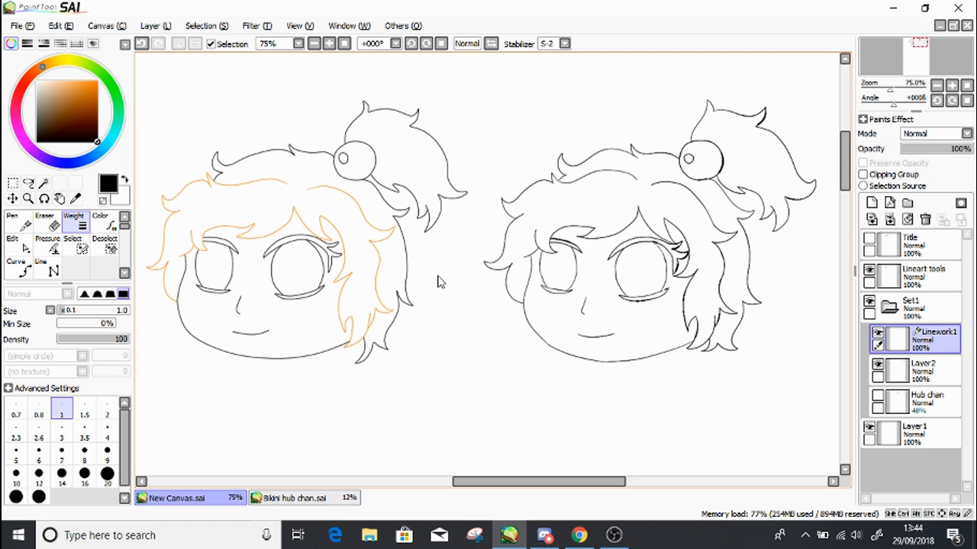
Switch to the Pen tool for the Linework1 layer
click(23, 221)
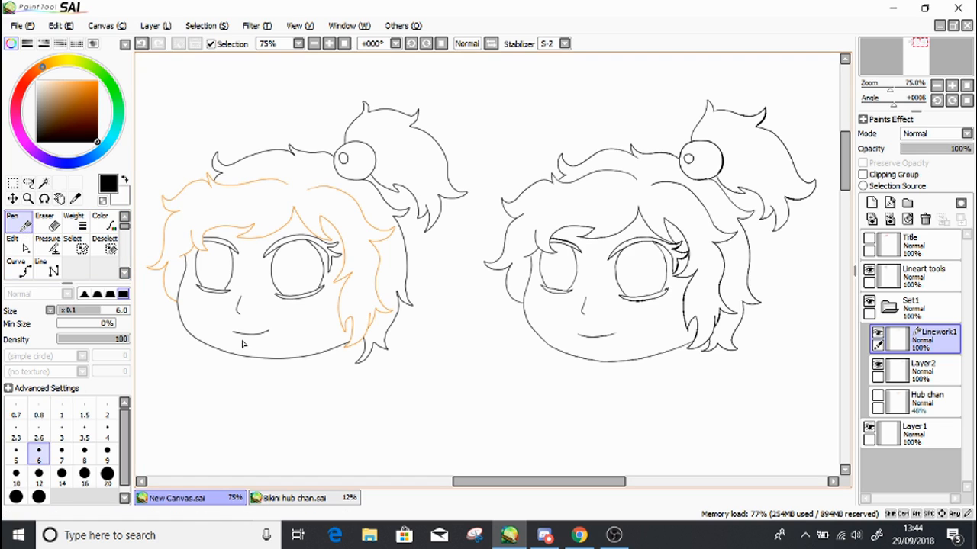